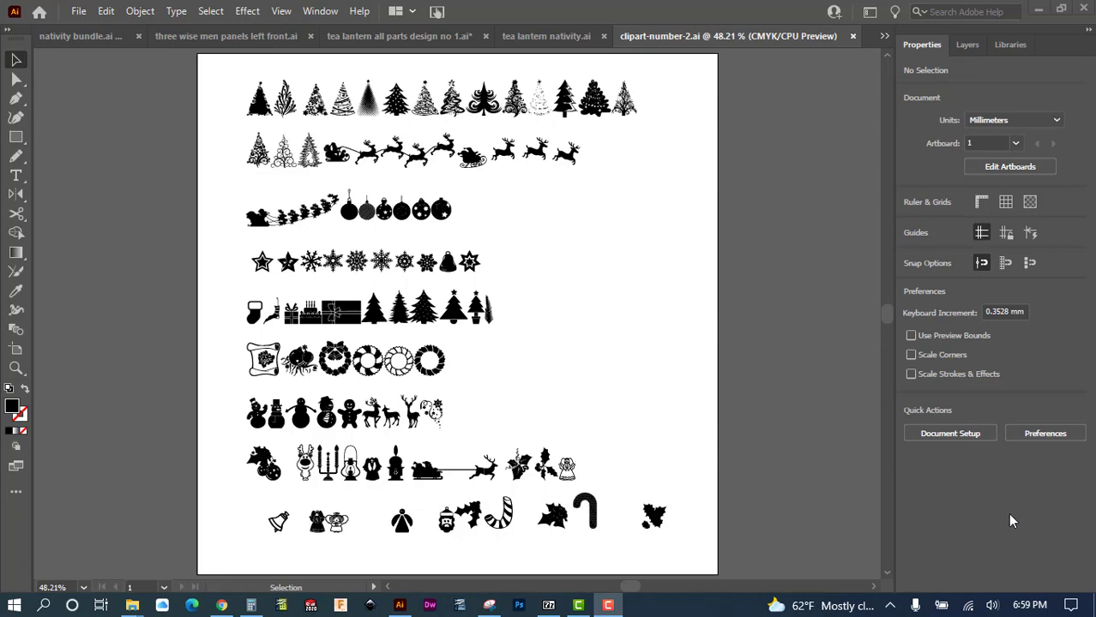
- Examine the Santa sleigh and reindeer clip art in clipart-number-2.ai
scroll(439, 473, "down", 1)
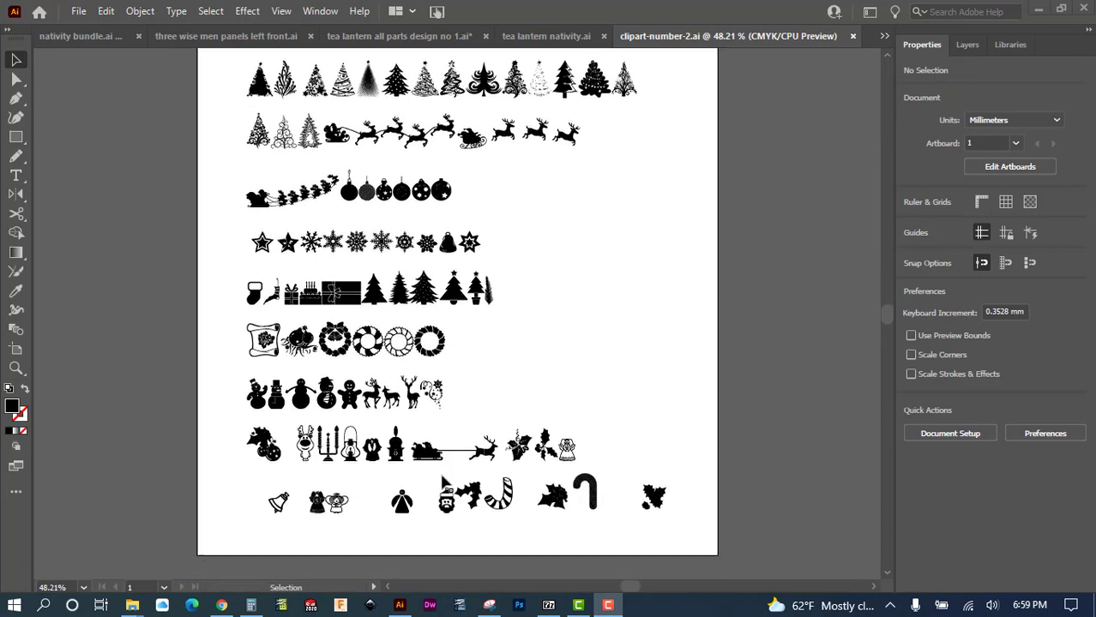
scroll(454, 476, "up", 1)
scroll(459, 474, "up", 6)
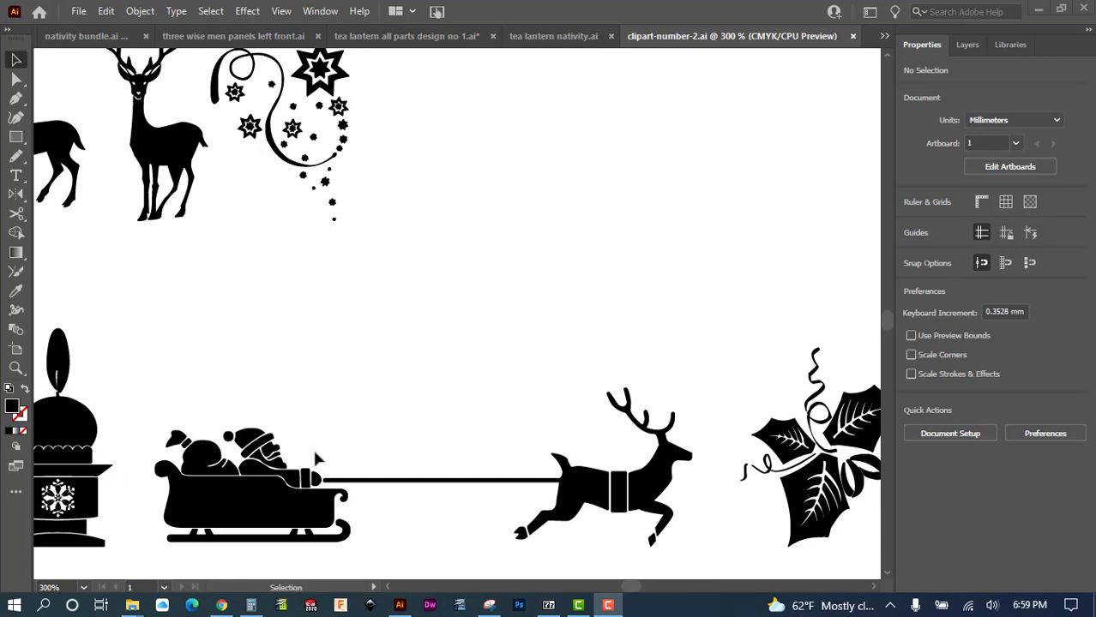
scroll(315, 459, "down", 2)
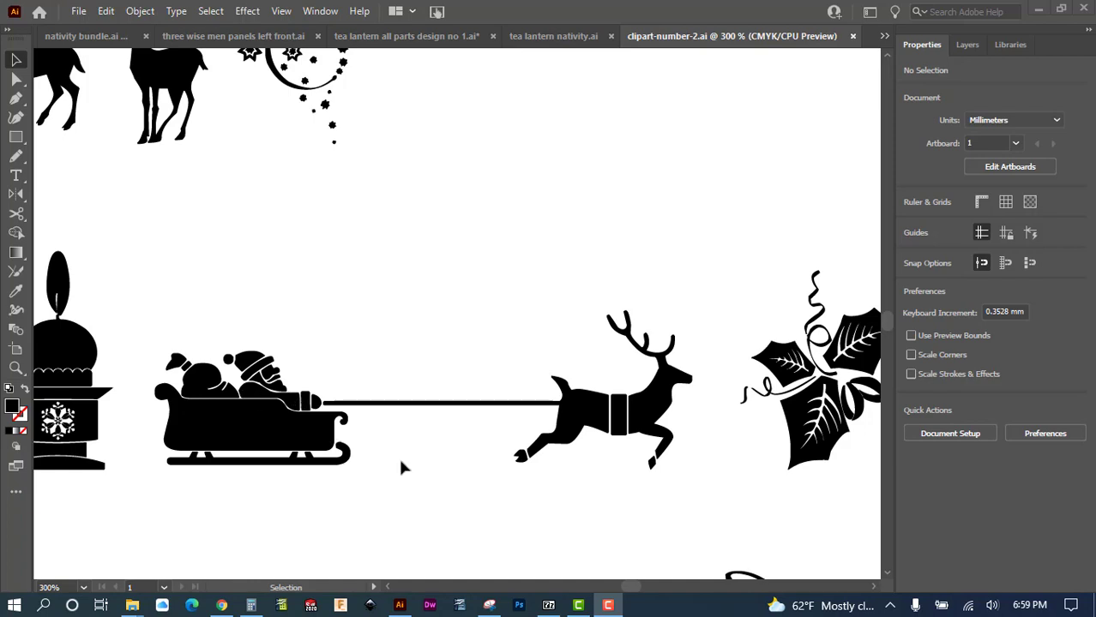
- Switch to the document "tea lantern all parts design no 1.ai" and show its solid and outlined Santa sleigh artwork
key("a")
key("ctrl+Tab")
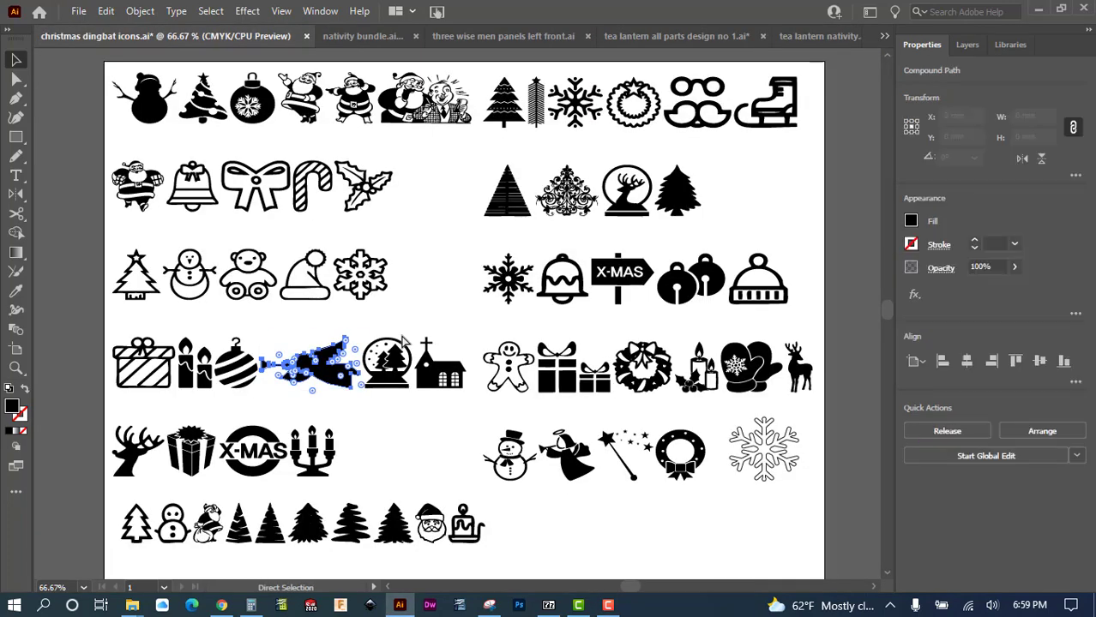
key("ctrl+Tab")
key("ctrl+Tab")
key("ctrl+Tab")
key("v")
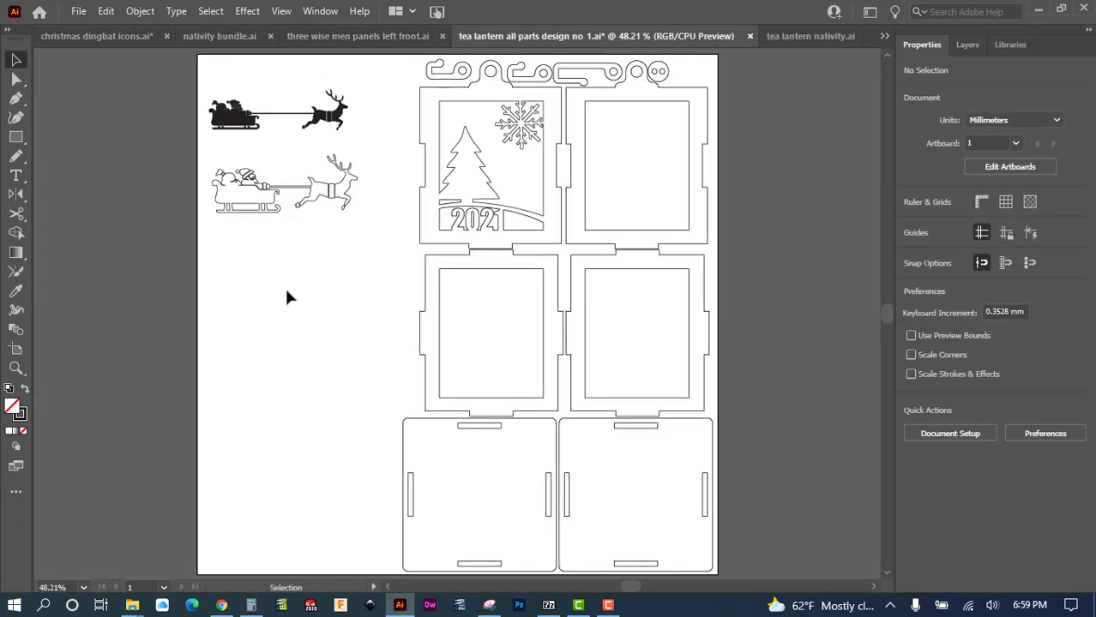
scroll(253, 157, "up", 5)
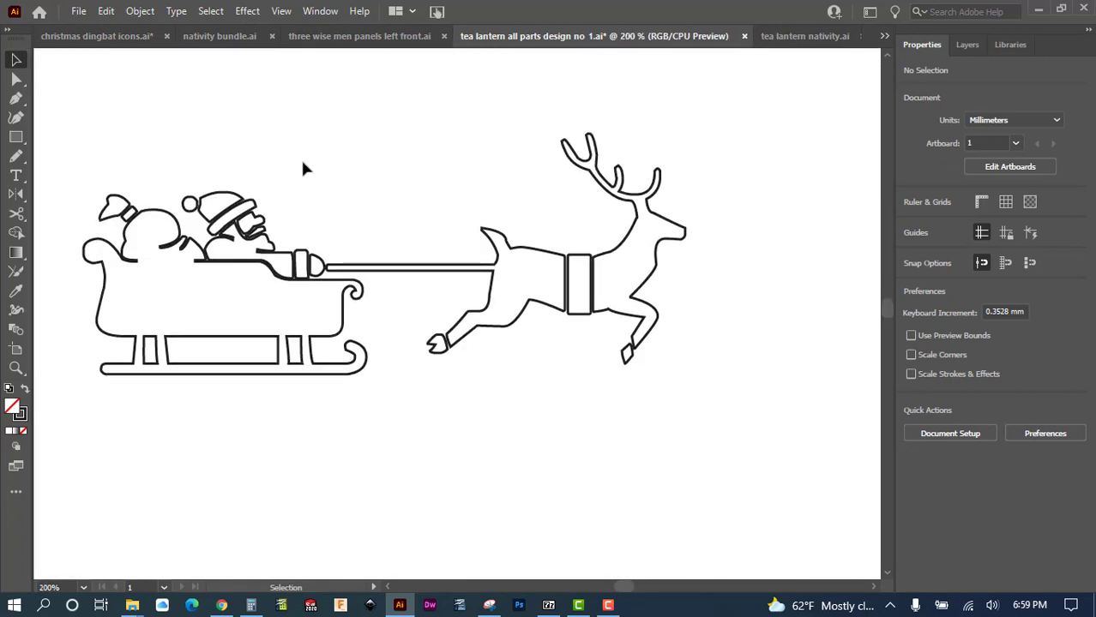
left_click_drag(304, 164, 380, 310)
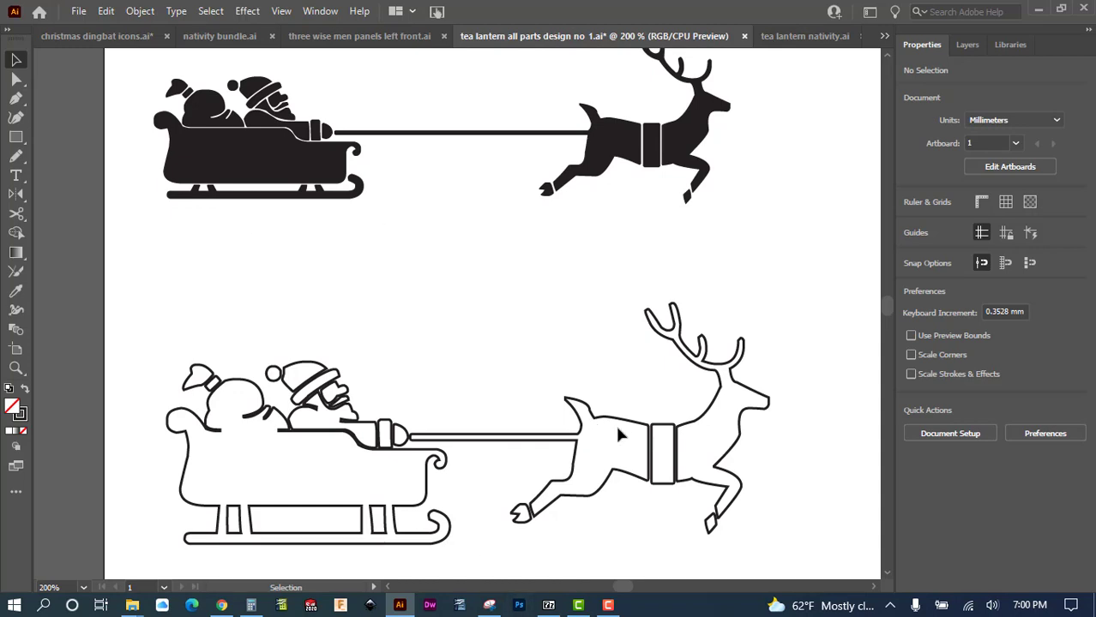
- Nudge the outlined reindeer and its rein left about 1.06 mm so the rein overlaps Santa's hand
left_click_drag(818, 275, 494, 549)
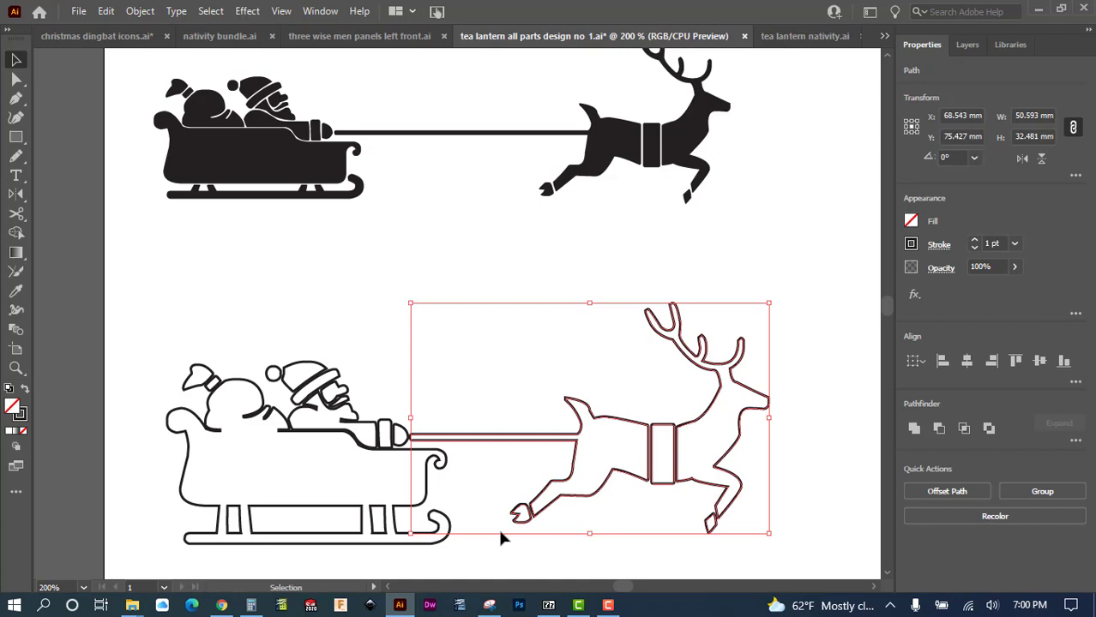
key("Left")
key("Left")
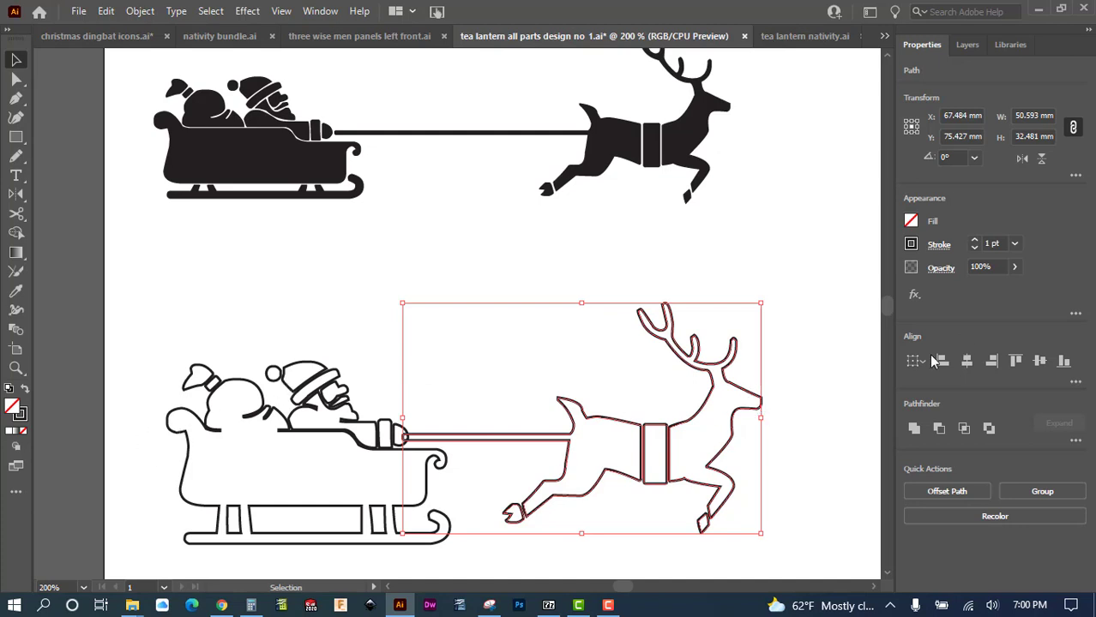
- Compare the sleigh artwork with the lantern panels
scroll(884, 386, "down", 4)
scroll(889, 378, "up", 1)
key("space")
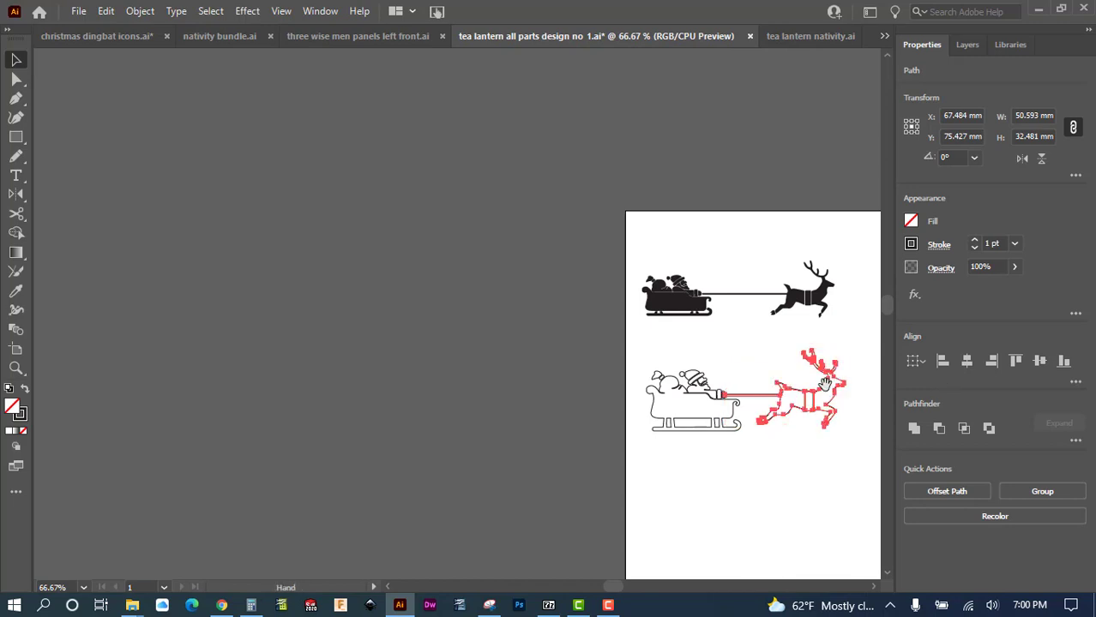
left_click_drag(808, 387, 225, 333)
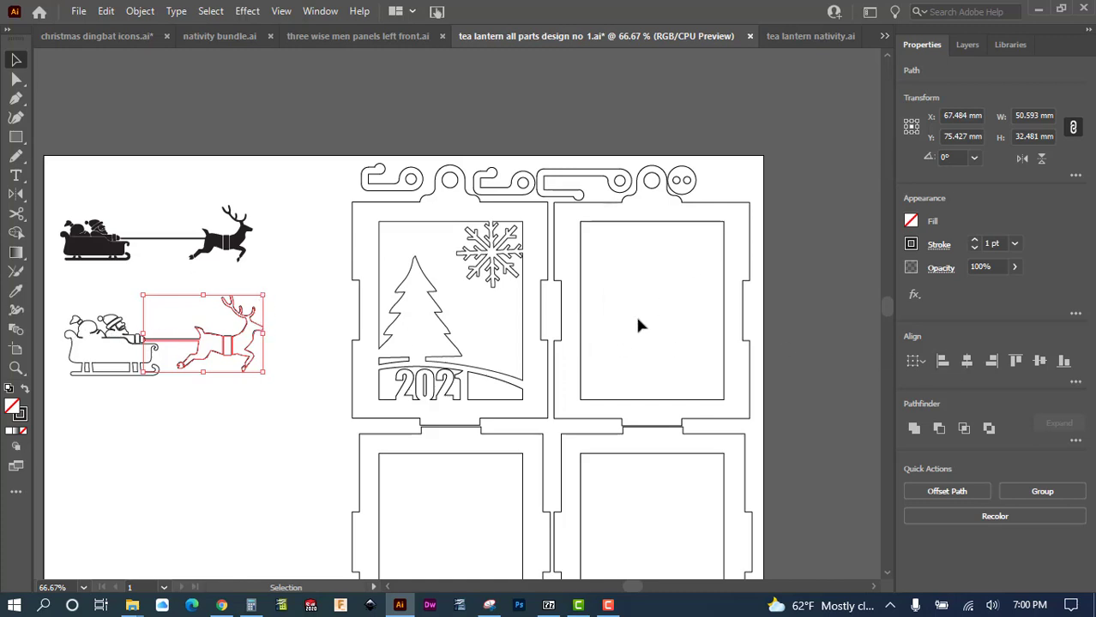
scroll(109, 323, "up", 2)
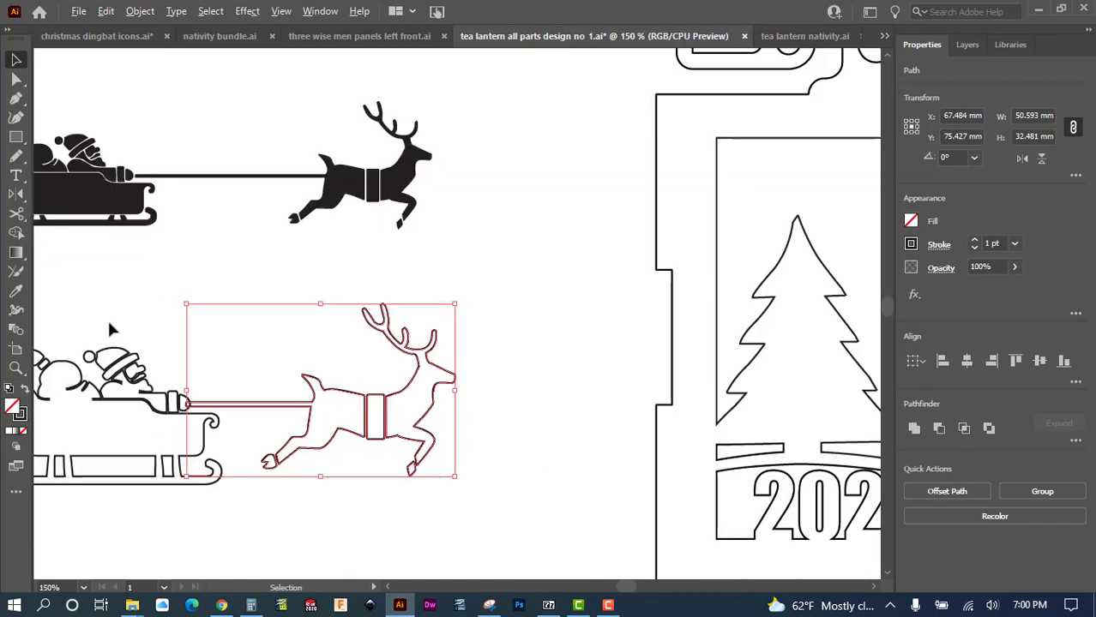
key("space")
left_click_drag(266, 302, 428, 279)
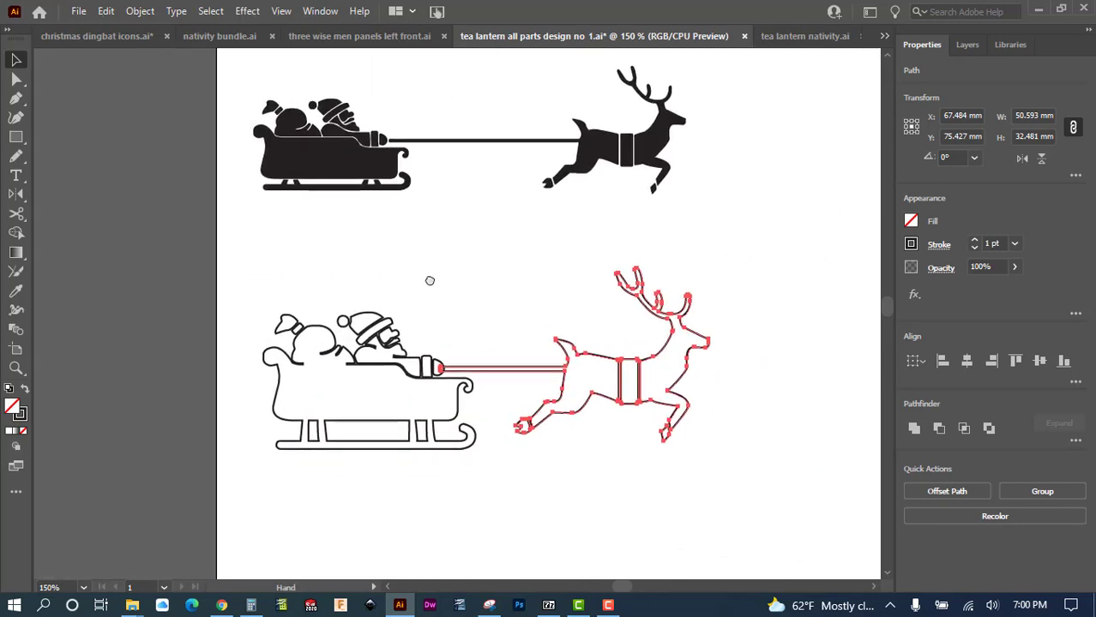
- Show the artwork in Outline view and compare the solid sleigh's hand and rein with their preview
left_click(281, 11)
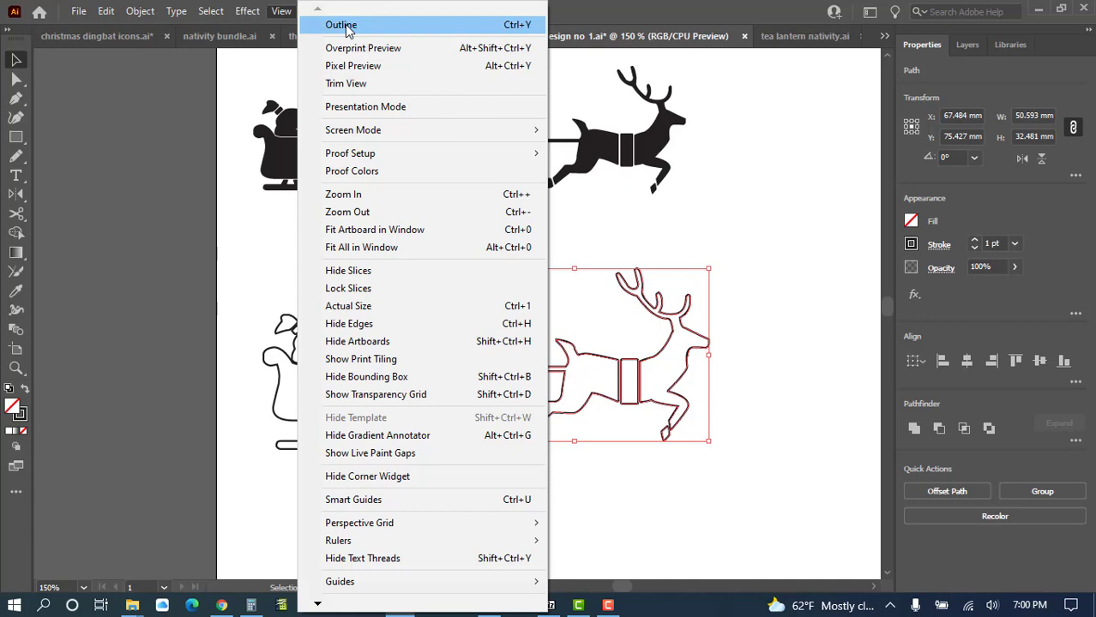
left_click(340, 25)
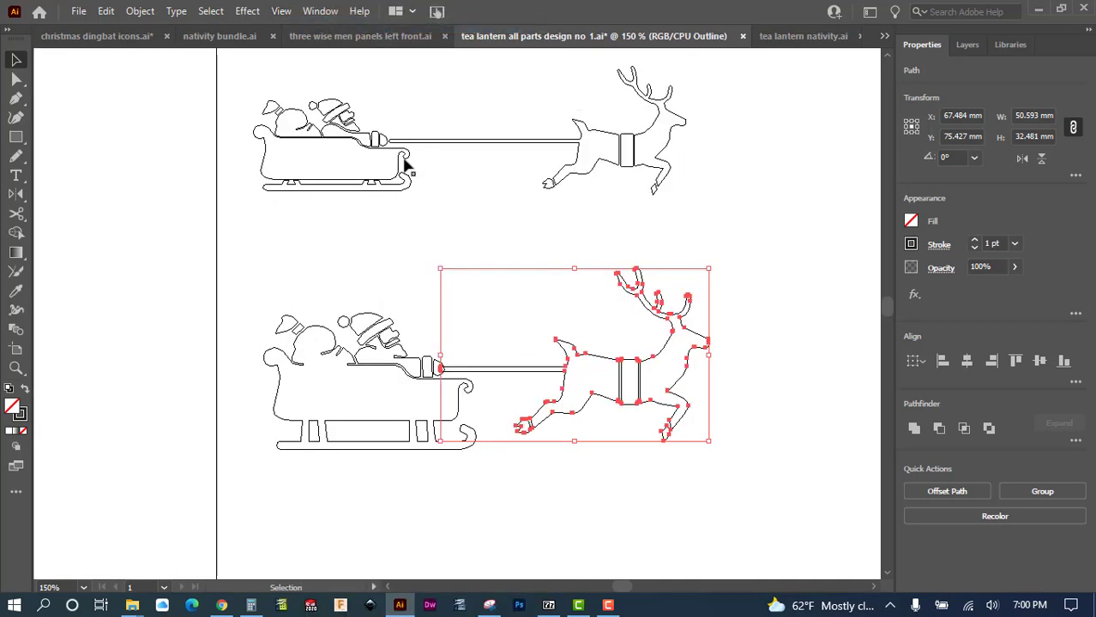
scroll(403, 156, "up", 6)
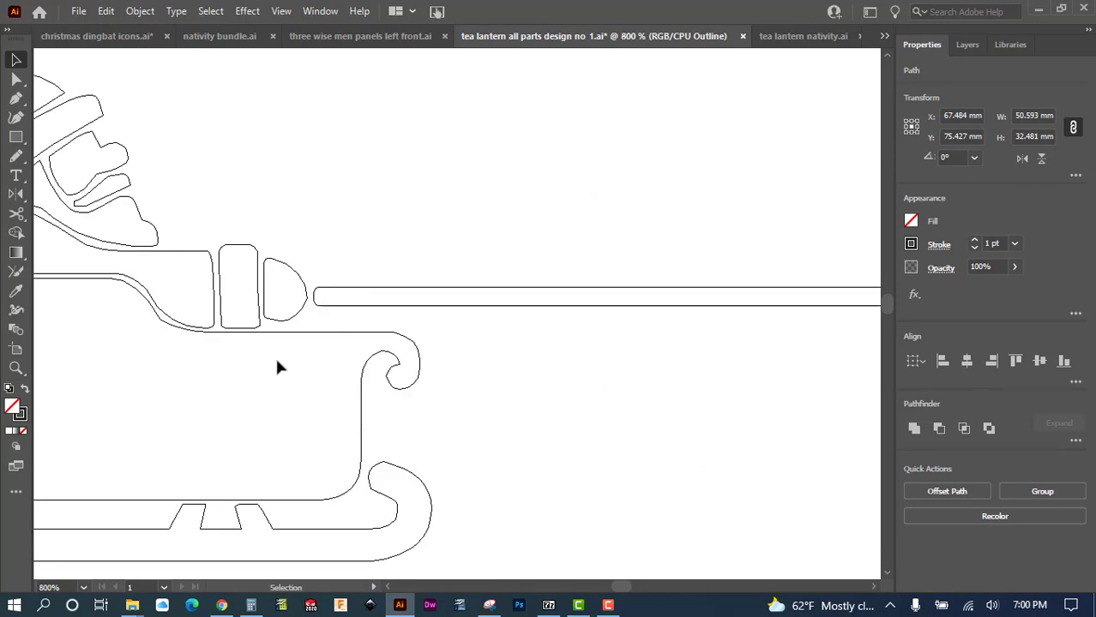
key("ctrl+y")
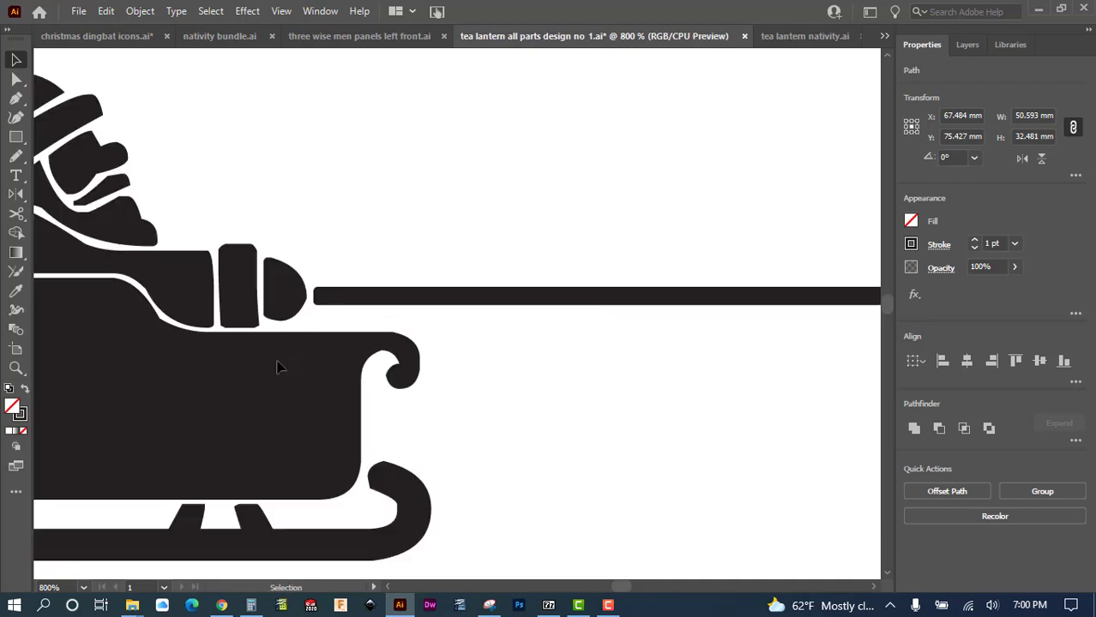
key("ctrl+y")
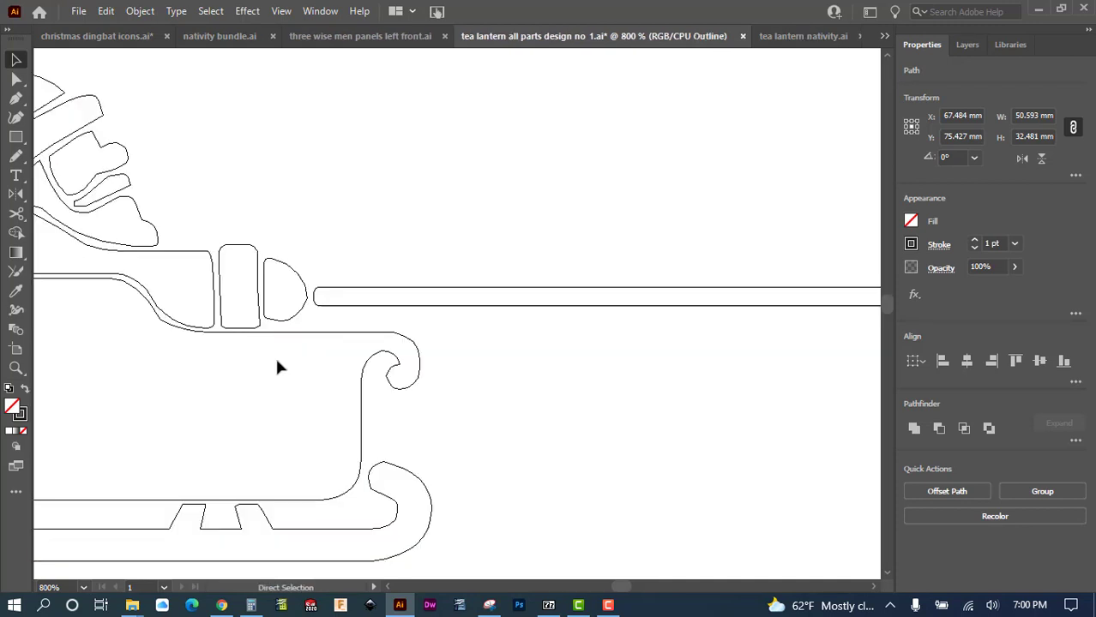
- Unite Santa's hand with the overlapping rein and reindeer paths on the lower sleigh
scroll(362, 433, "down", 2)
scroll(363, 437, "down", 15)
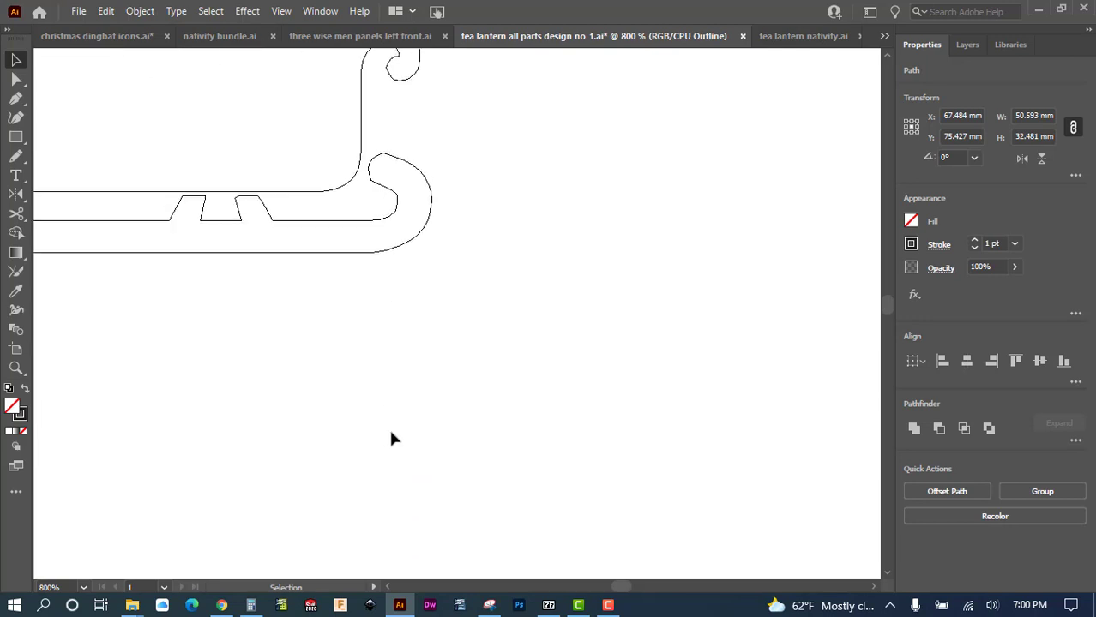
scroll(423, 443, "down", 7)
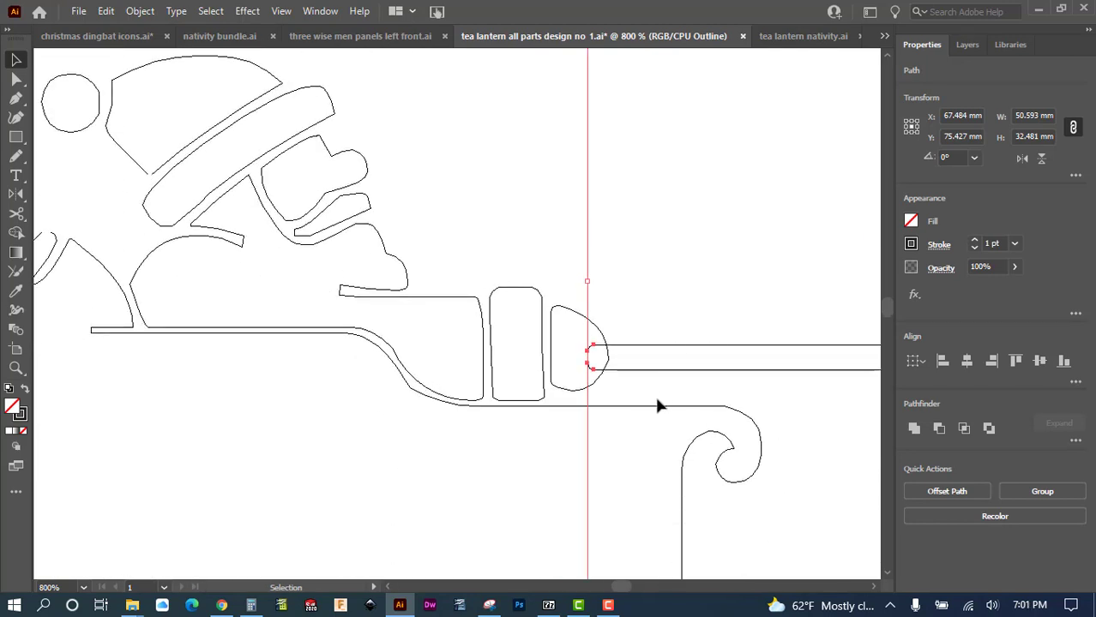
left_click(578, 314, "shift")
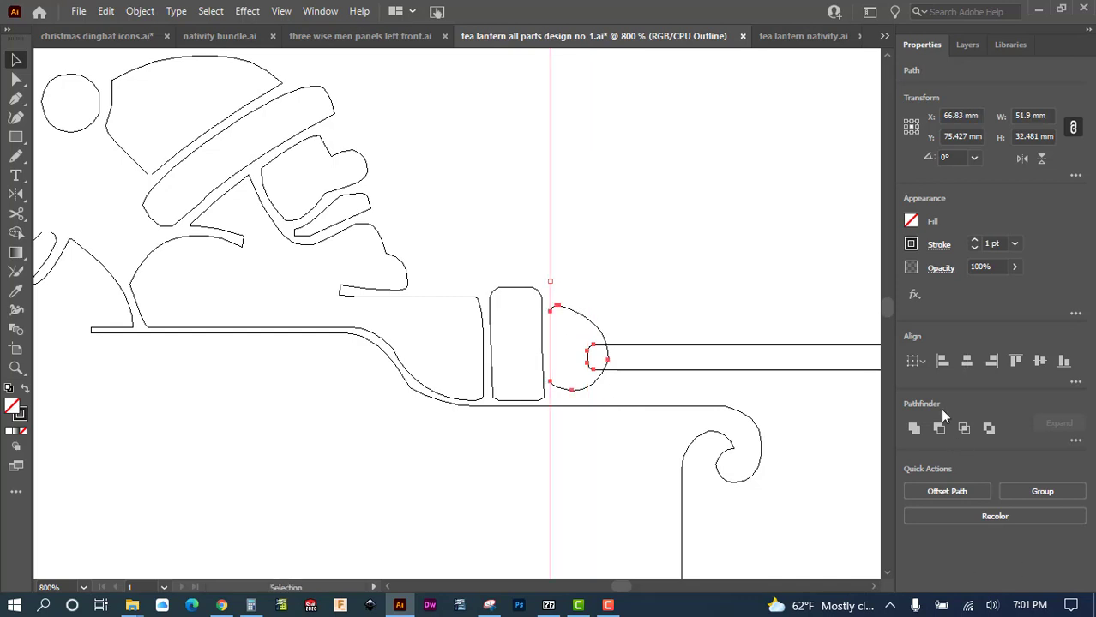
left_click(915, 428)
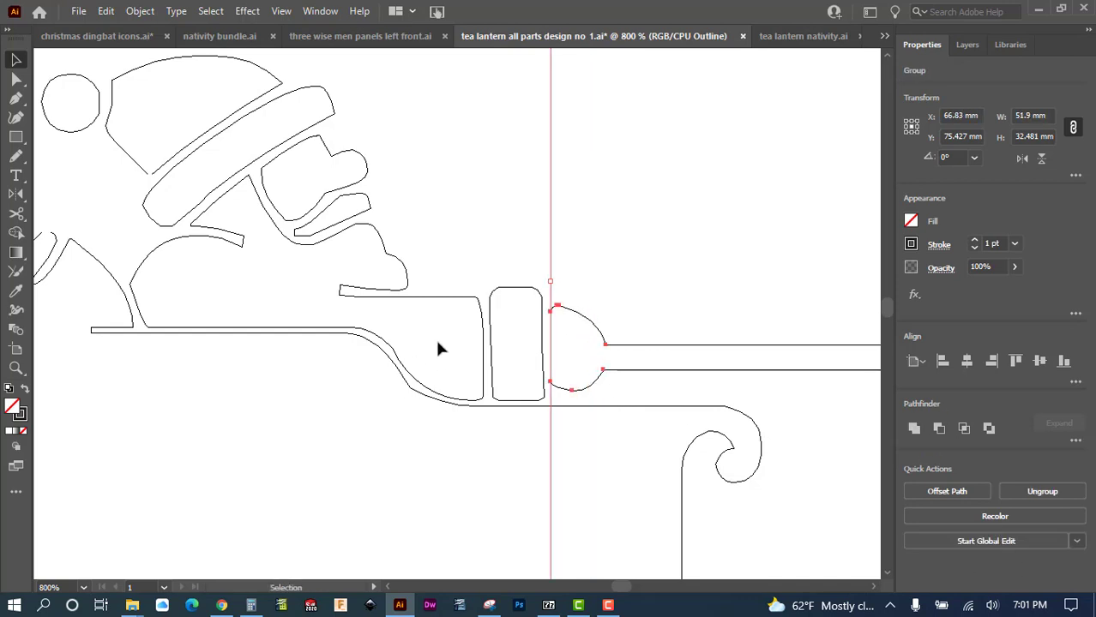
left_click(617, 271)
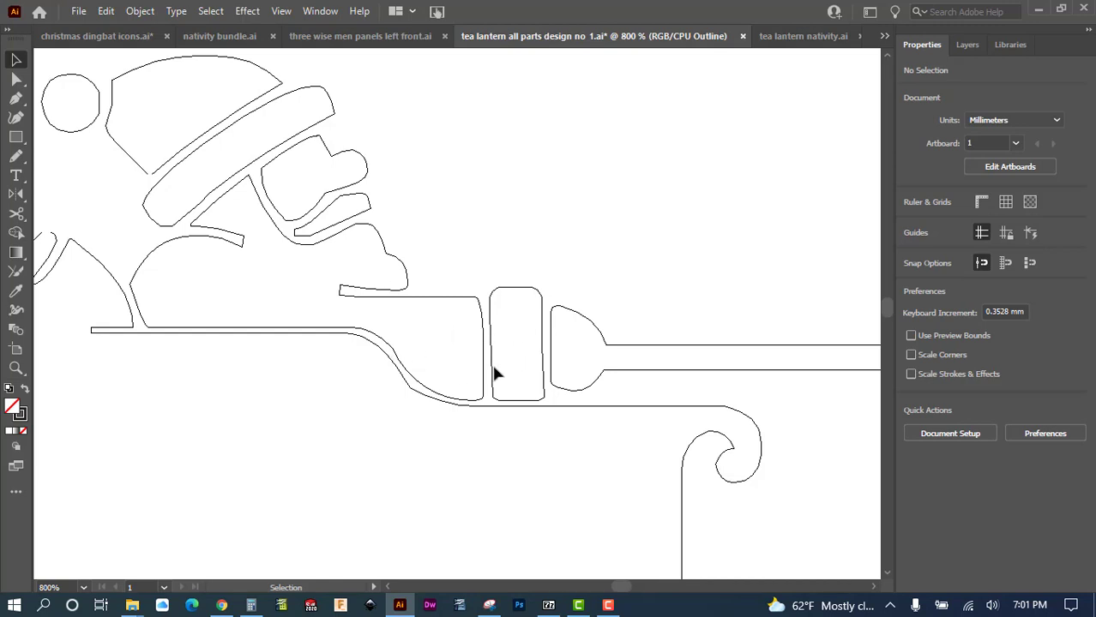
- Draw a rectangle about 4.7 by 2.3 mm across Santa's cuff, overlapping both the sleeve and the hand
left_click(15, 138)
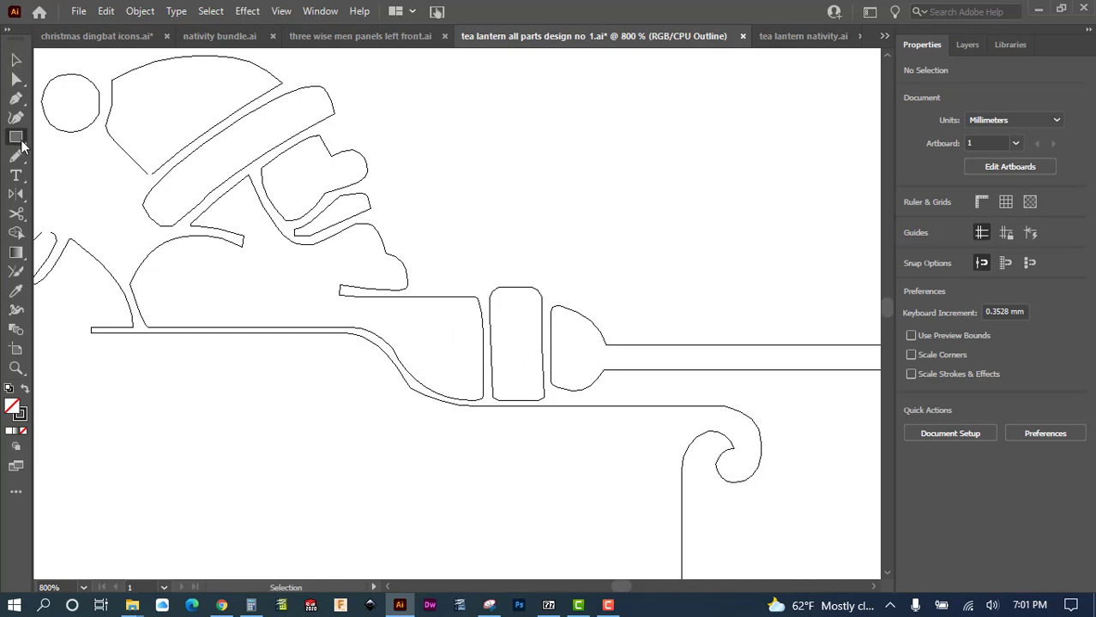
left_click_drag(446, 332, 581, 377)
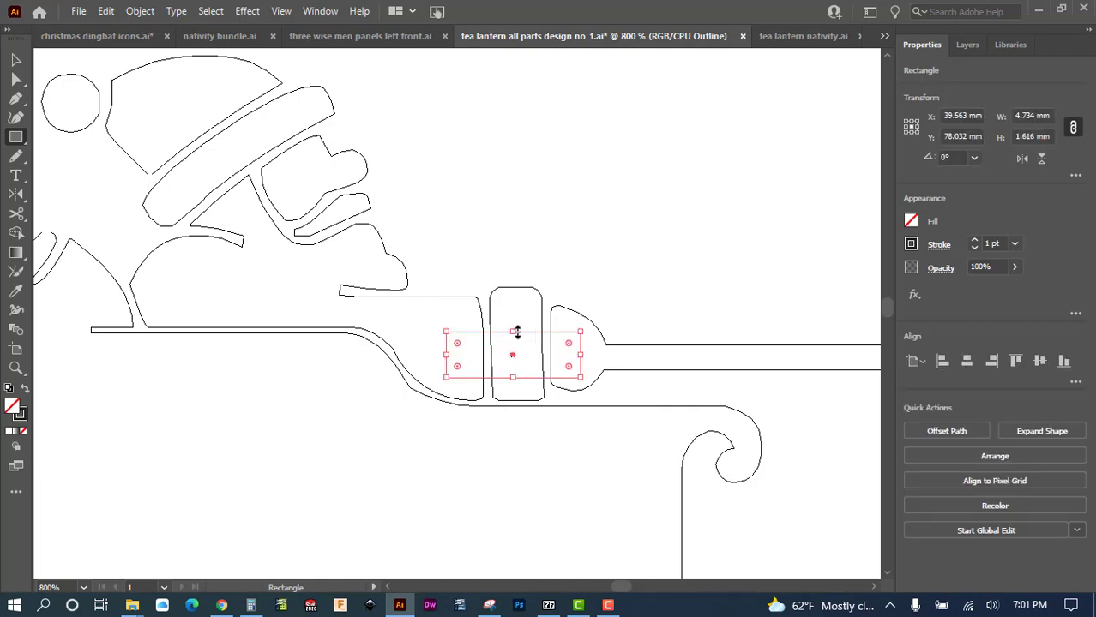
left_click_drag(516, 332, 513, 319)
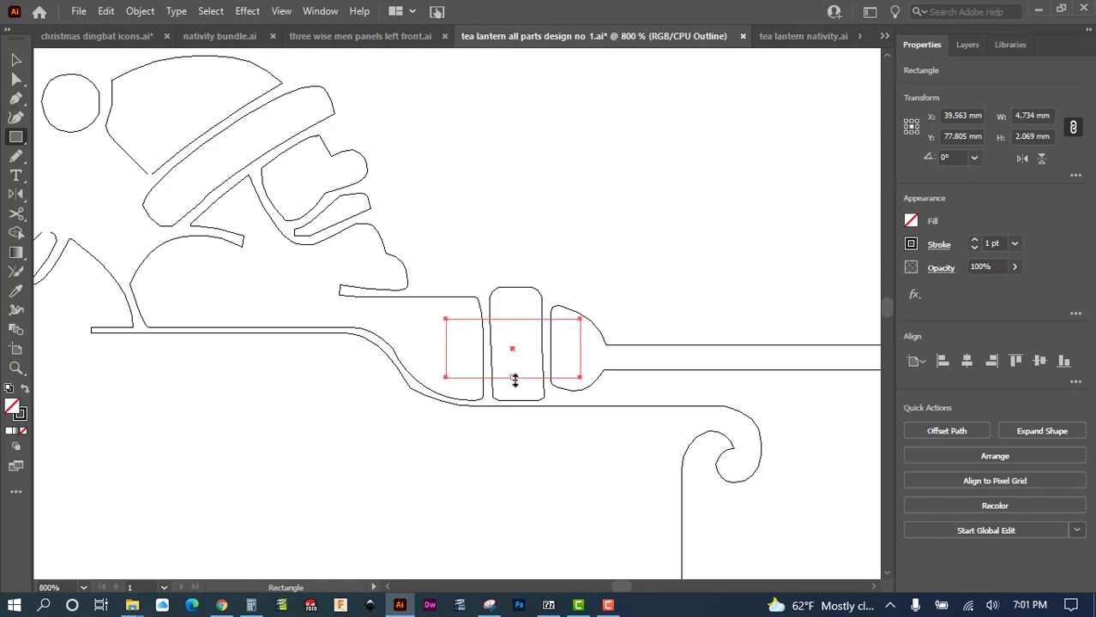
left_click_drag(515, 378, 514, 387)
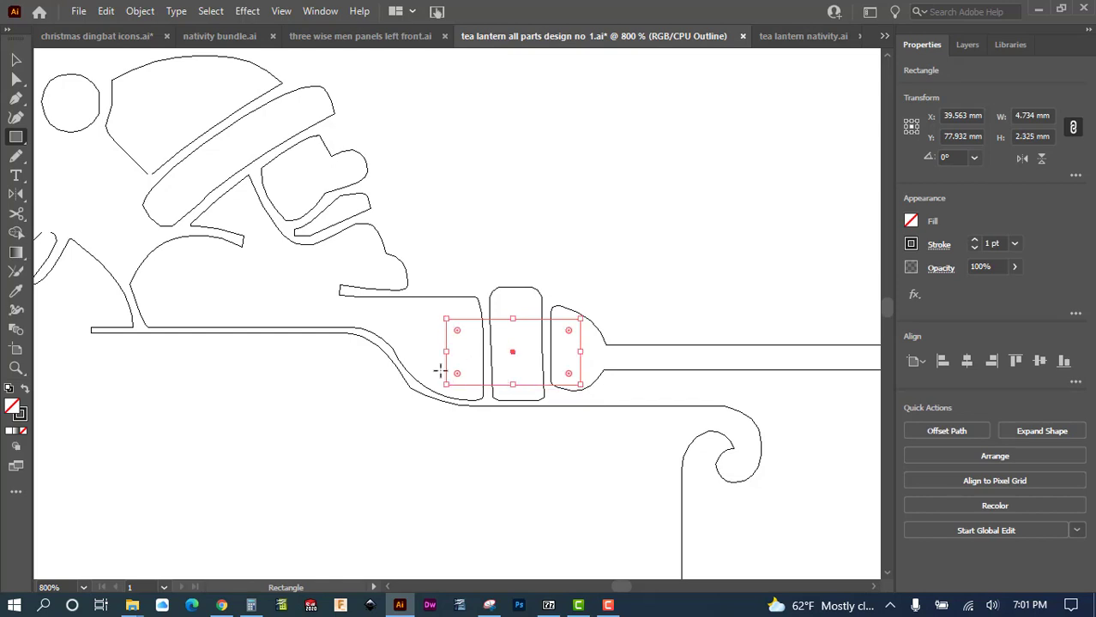
- Unite the rectangle across the cuff with the joined hand-and-rein shape
left_click(15, 59)
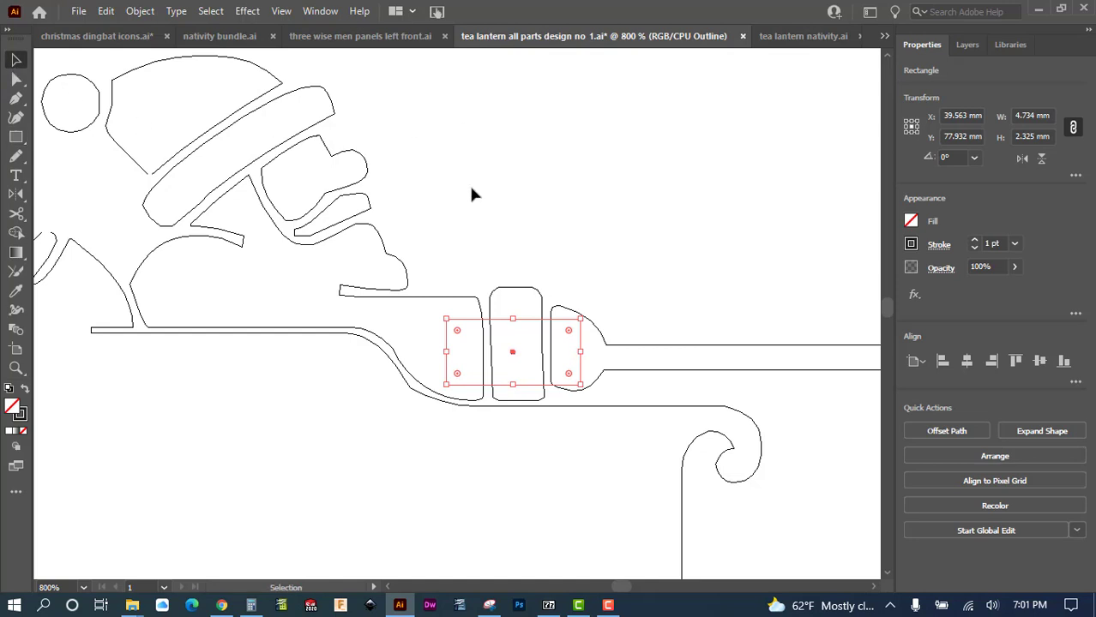
left_click(603, 338, "shift")
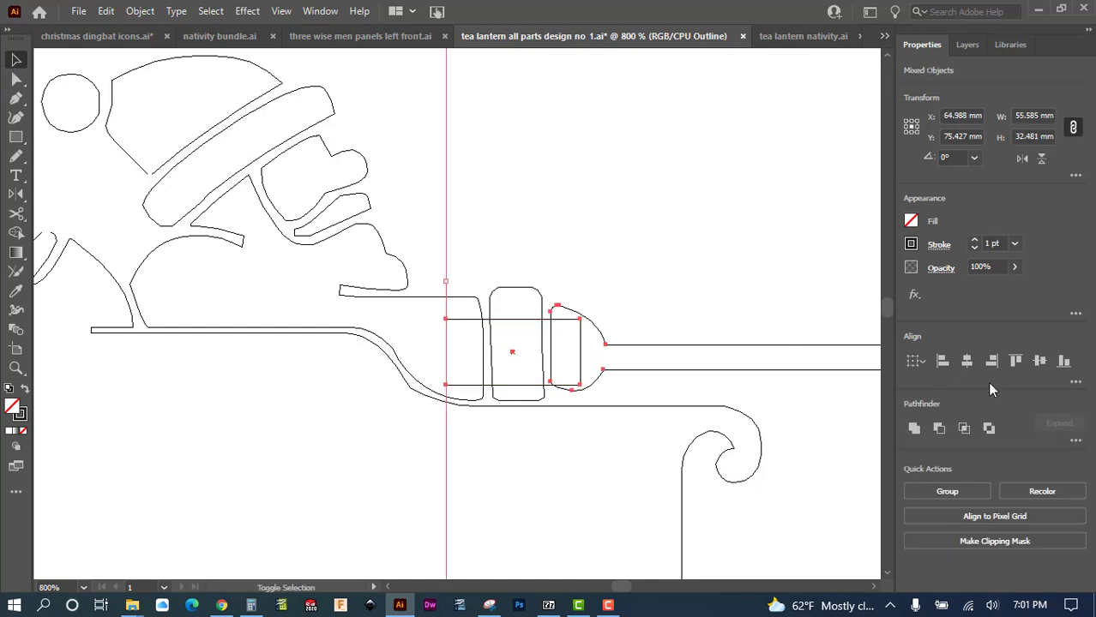
left_click(914, 428)
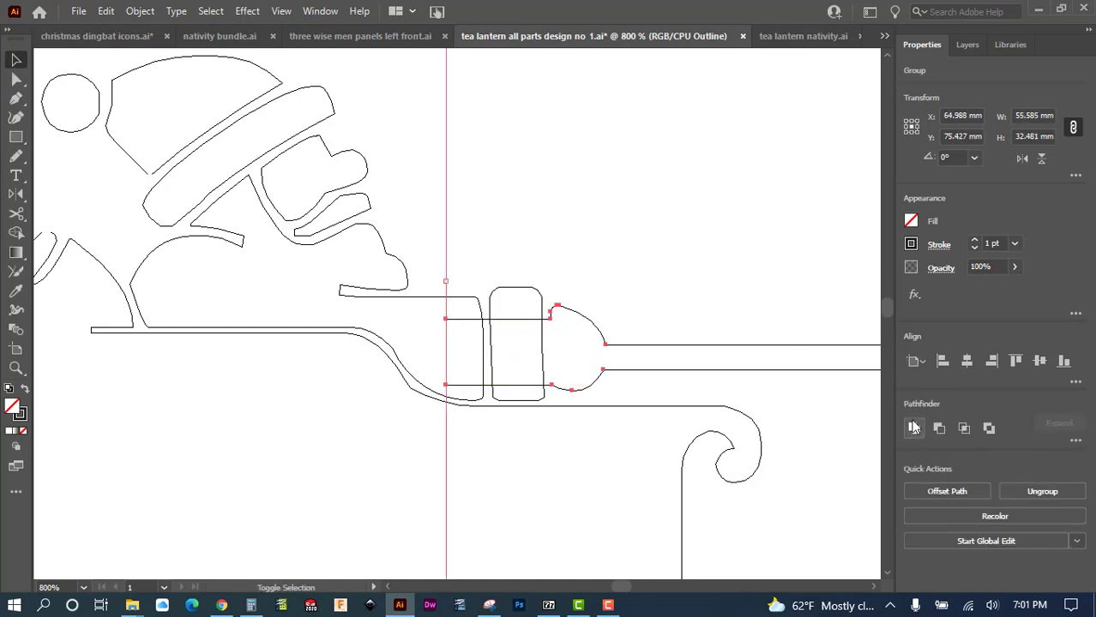
left_click(513, 319)
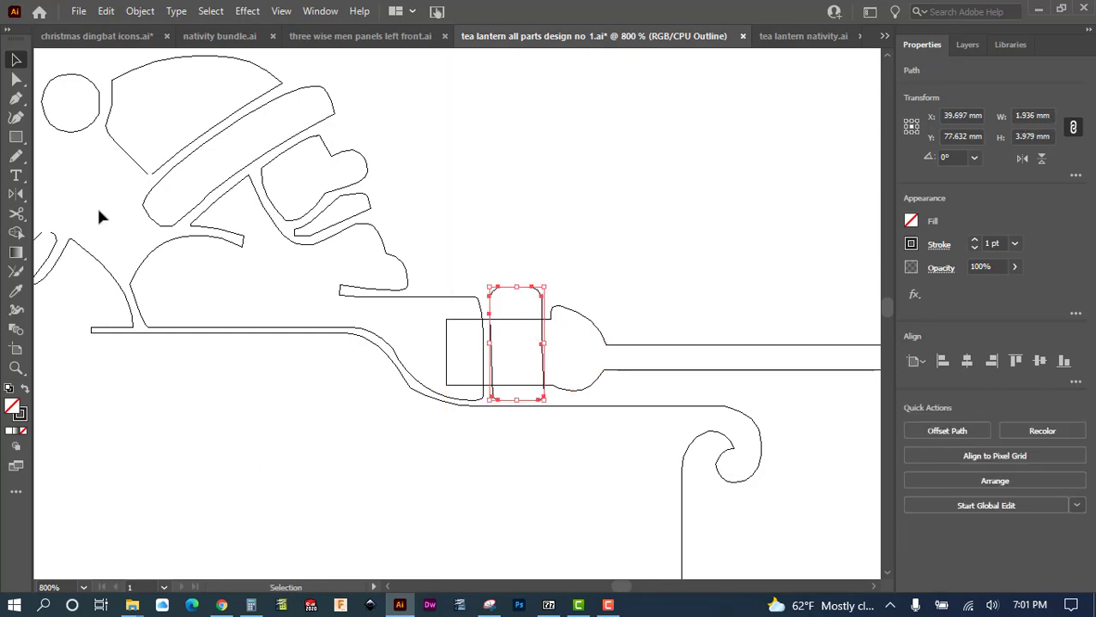
left_click(386, 433)
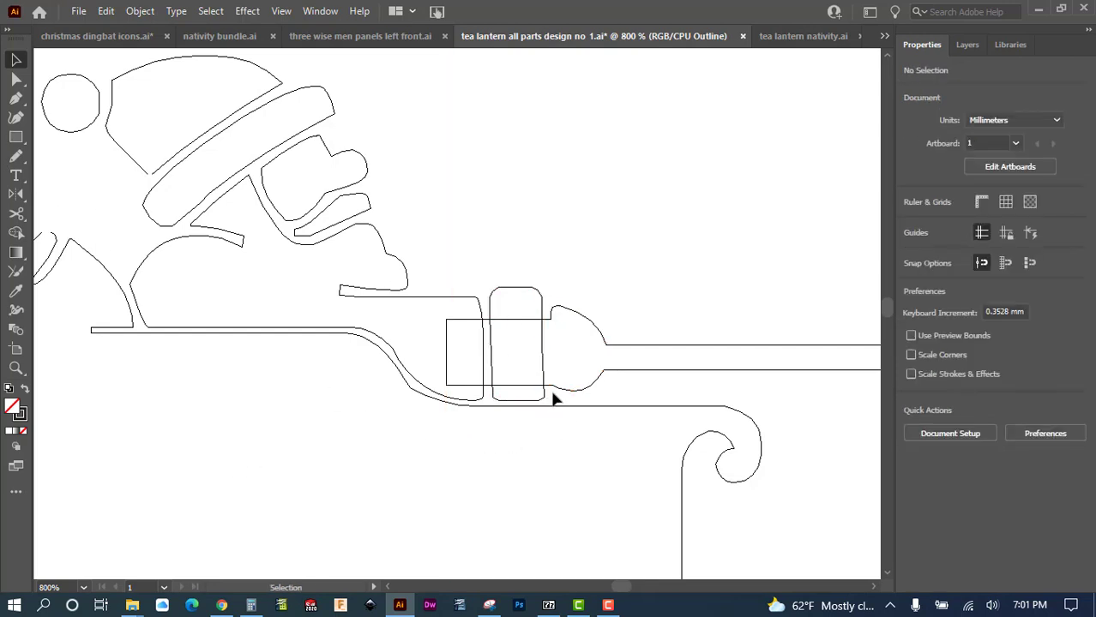
- Move the cuff's lower anchor points down about 1.06 mm so the cuff crosses the sleigh's upper edge
key("a")
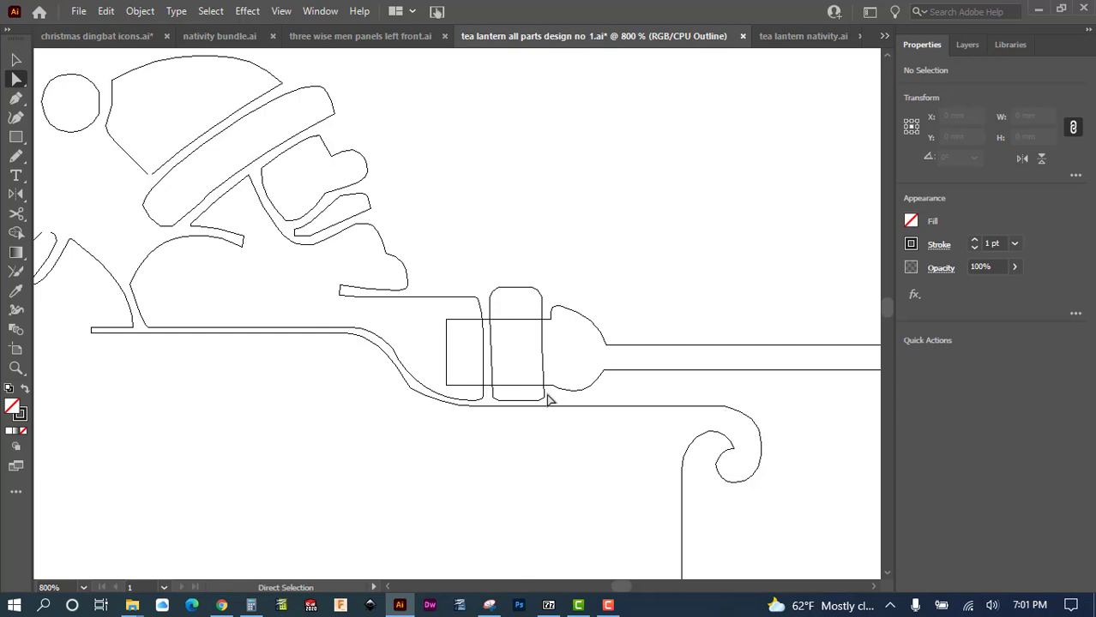
left_click_drag(548, 399, 485, 410)
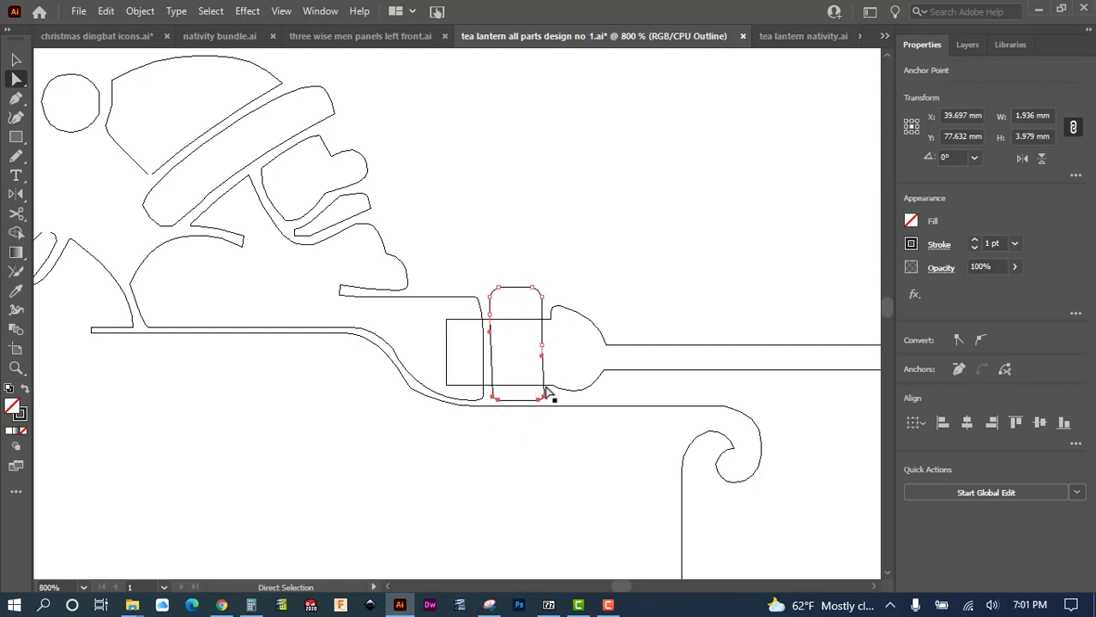
key("Down")
key("Down")
key("Down")
left_click(608, 254)
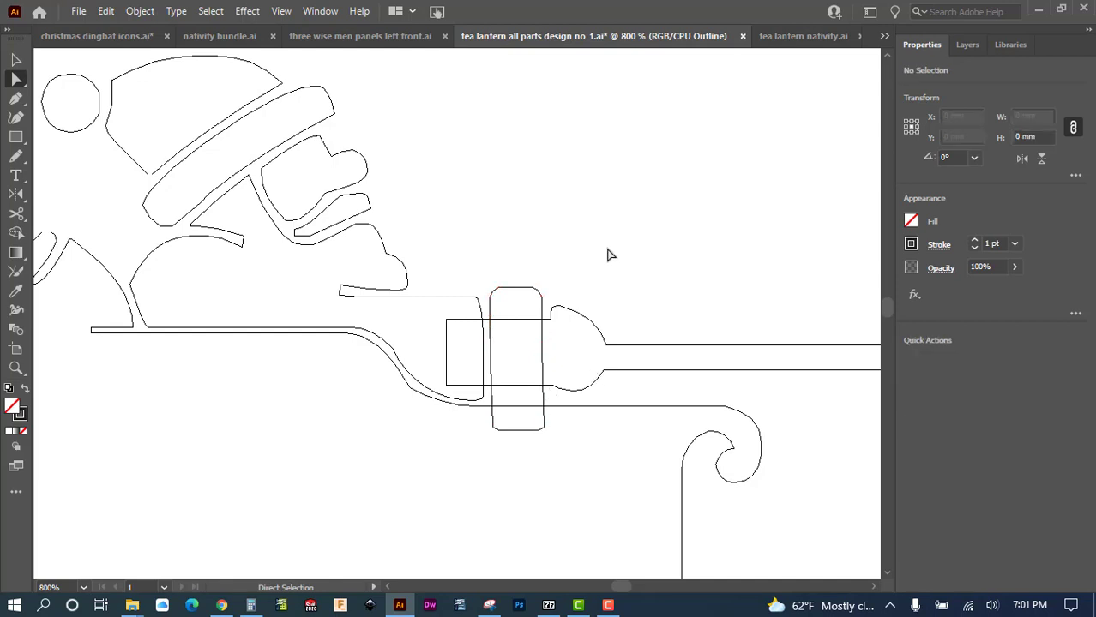
- Unite Santa's lengthened cuff with the joined hand-and-rein shape
left_click(15, 59)
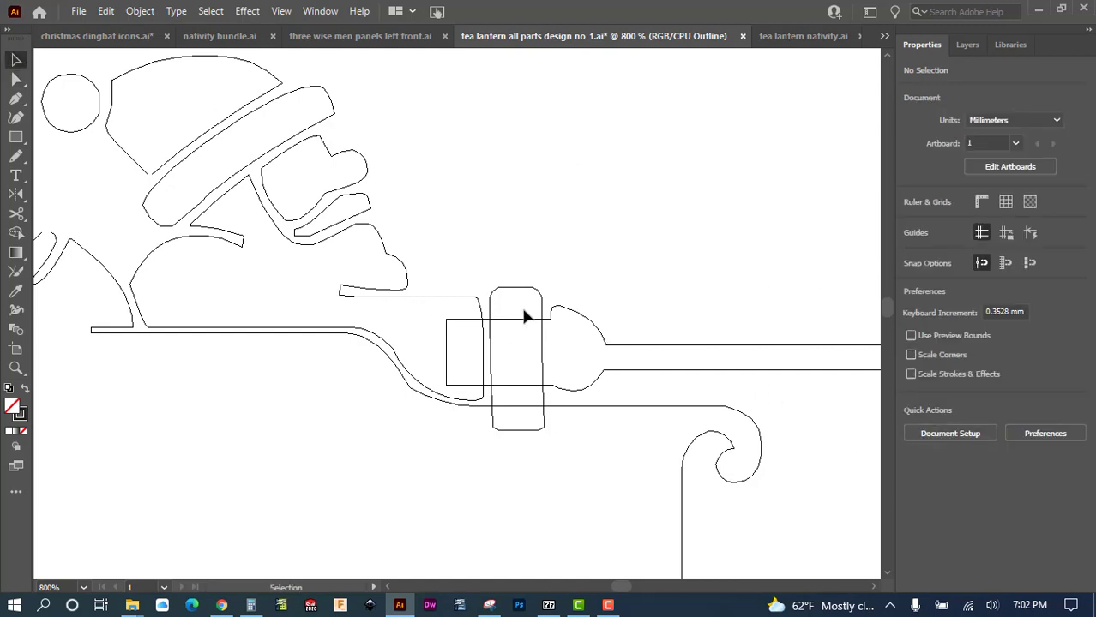
left_click(570, 314)
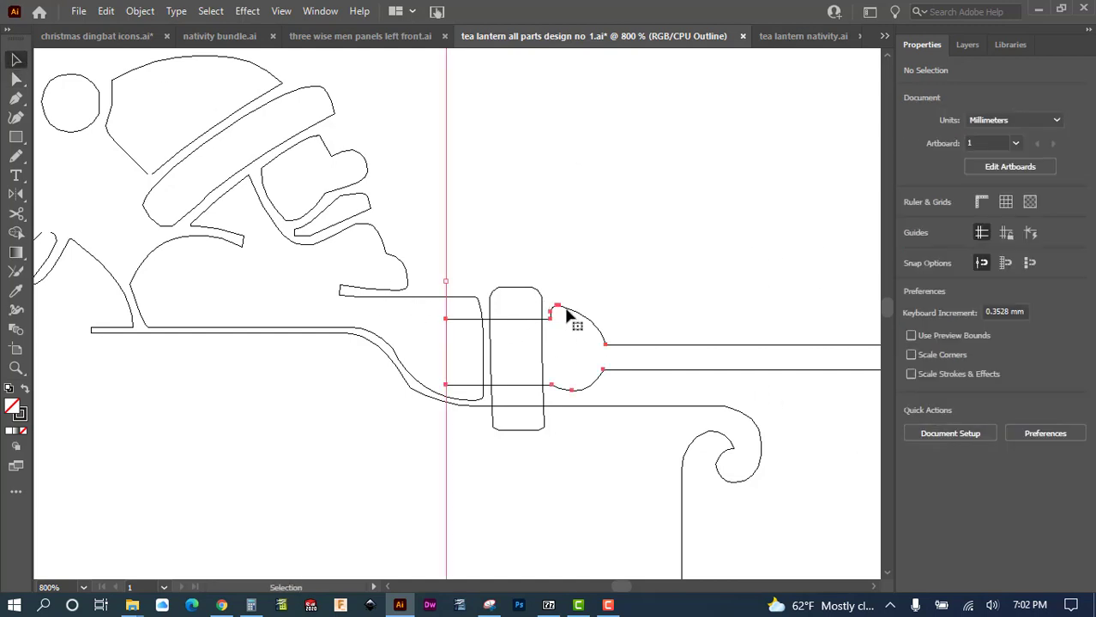
left_click(518, 296, "shift")
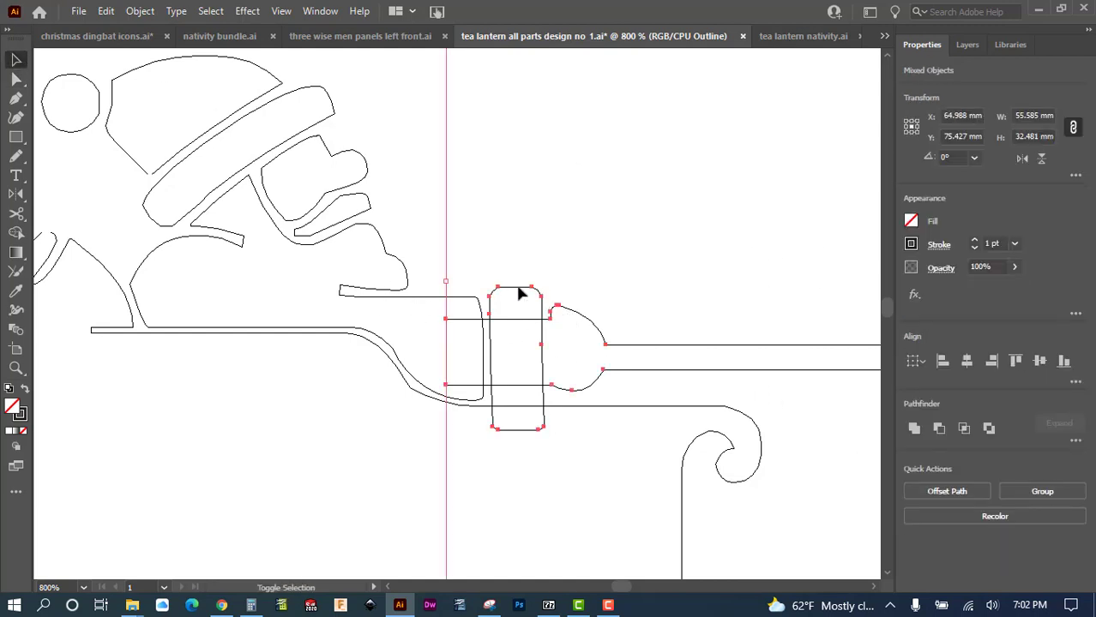
left_click(914, 429)
- Unite the cuff-and-hand shape with the sleigh outline, and unite the result with Santa's beard-and-sleeve outline
left_click(593, 408, "shift")
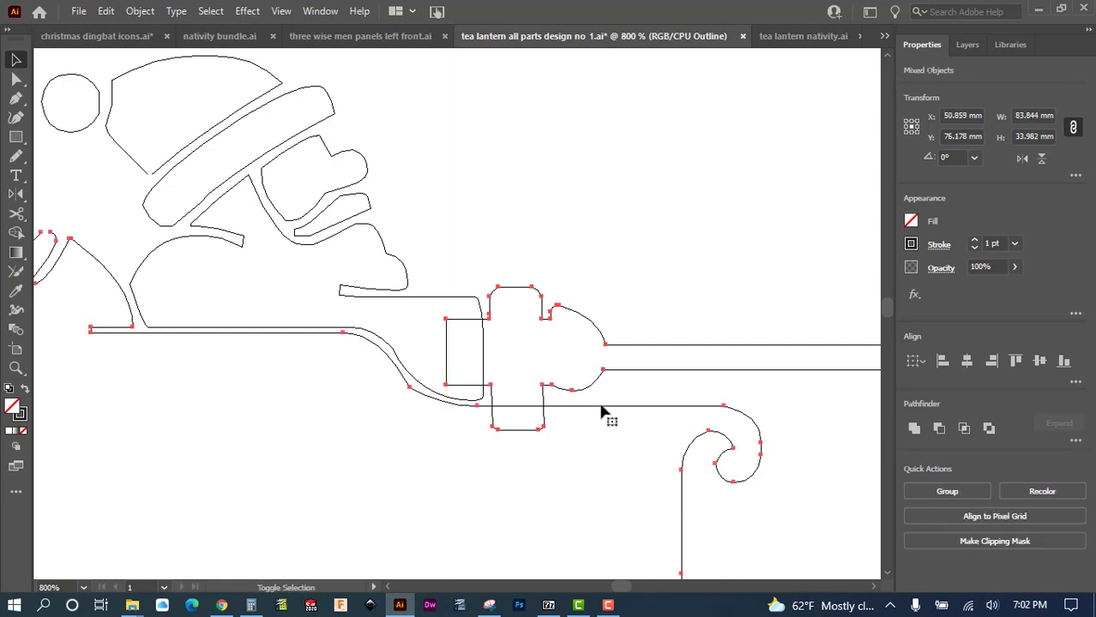
left_click(913, 429)
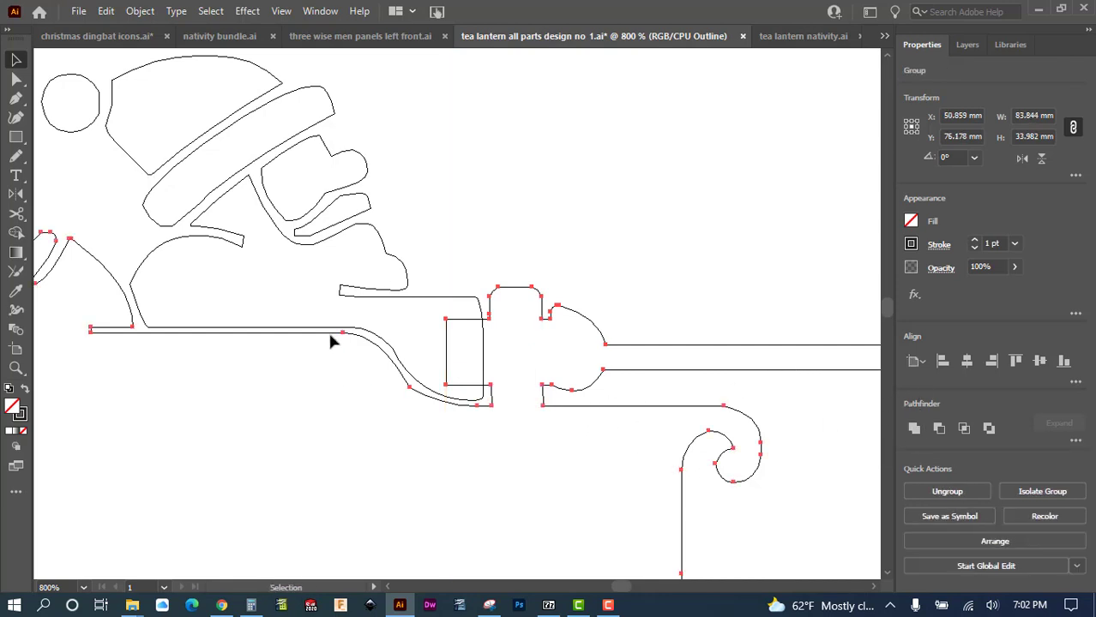
left_click(484, 307, "shift")
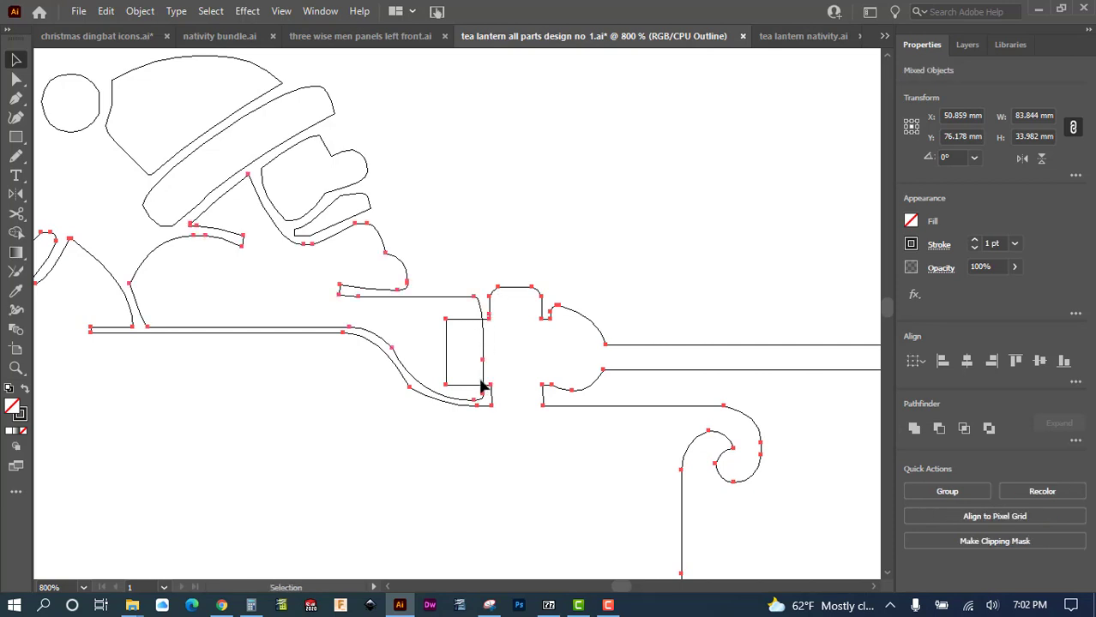
left_click(914, 429)
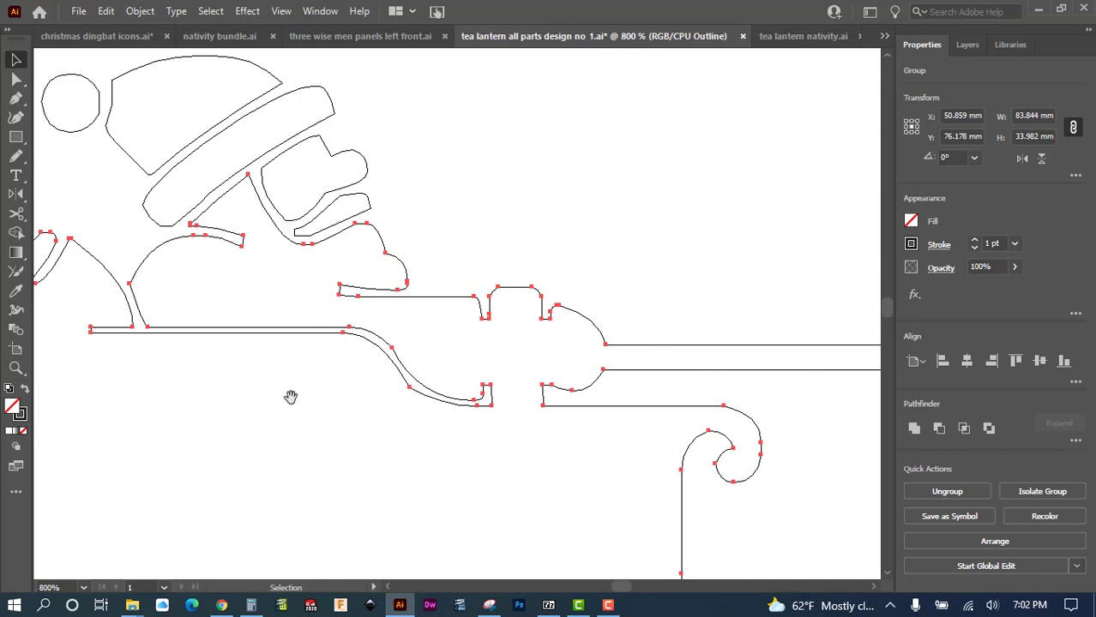
- Draw a narrow rectangle rotated to 315° across the neck of Santa's sack, overlapping the sack's top, tie band and body
left_click_drag(289, 394, 785, 396)
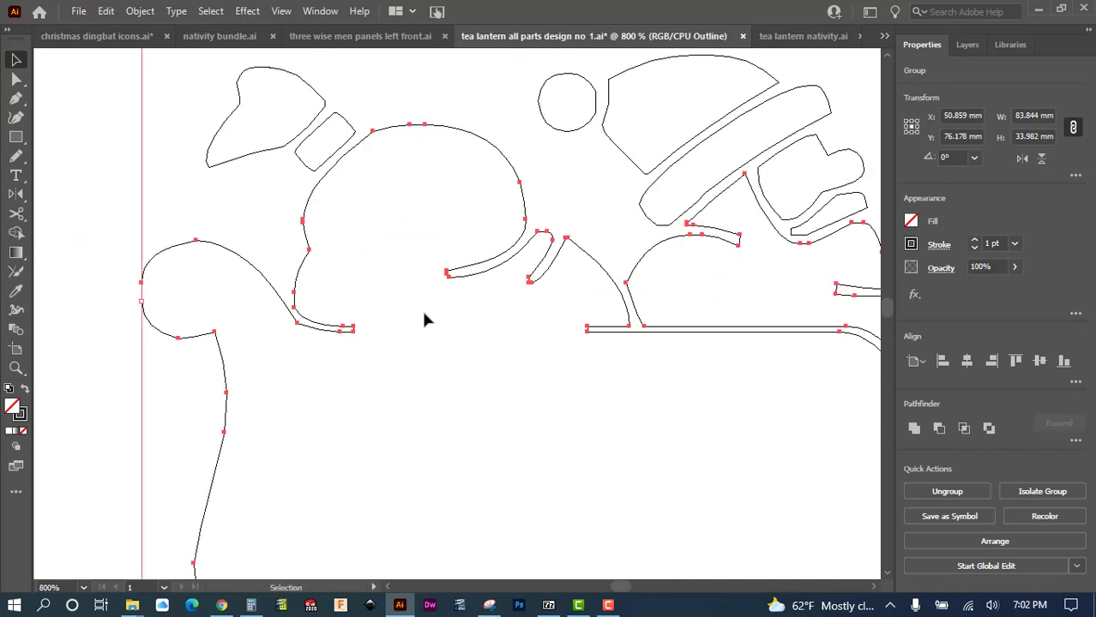
left_click(15, 138)
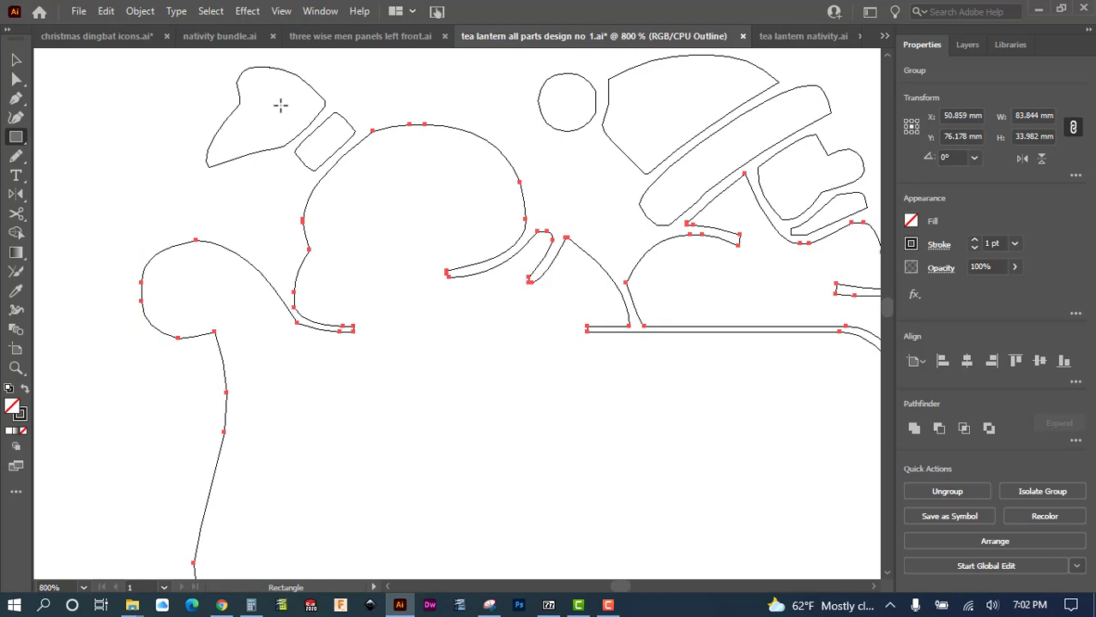
left_click_drag(279, 104, 387, 156)
left_click(16, 60)
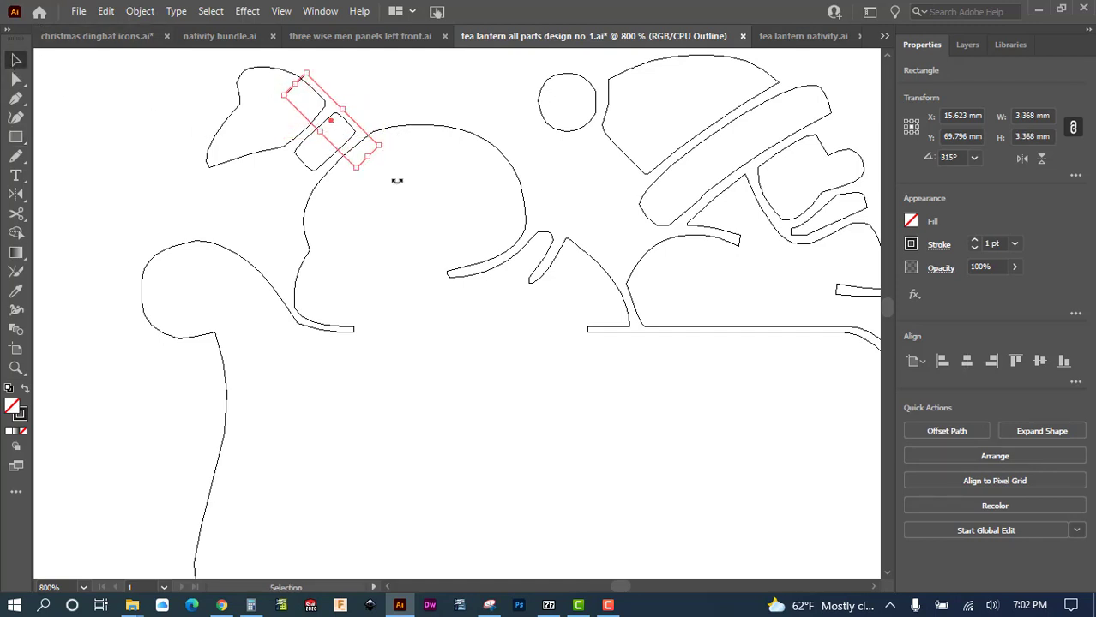
left_click_drag(343, 156, 338, 178)
- Unite the tilted rectangle with the sack's top, its tie band and the sack-and-sleigh shape
left_click(306, 86, "shift")
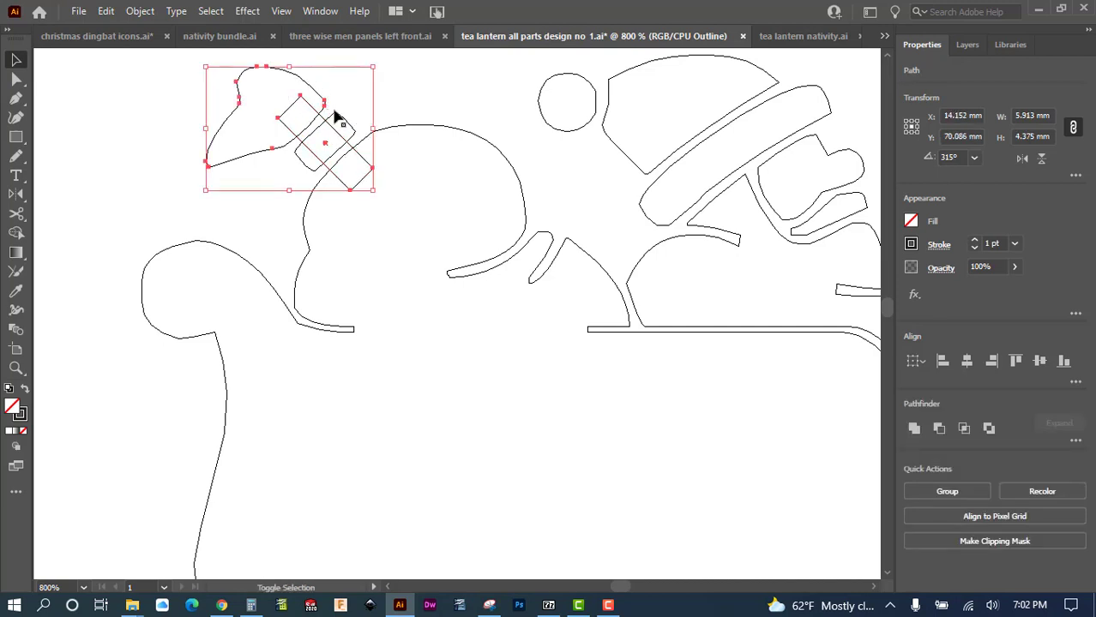
key("ctrl+a")
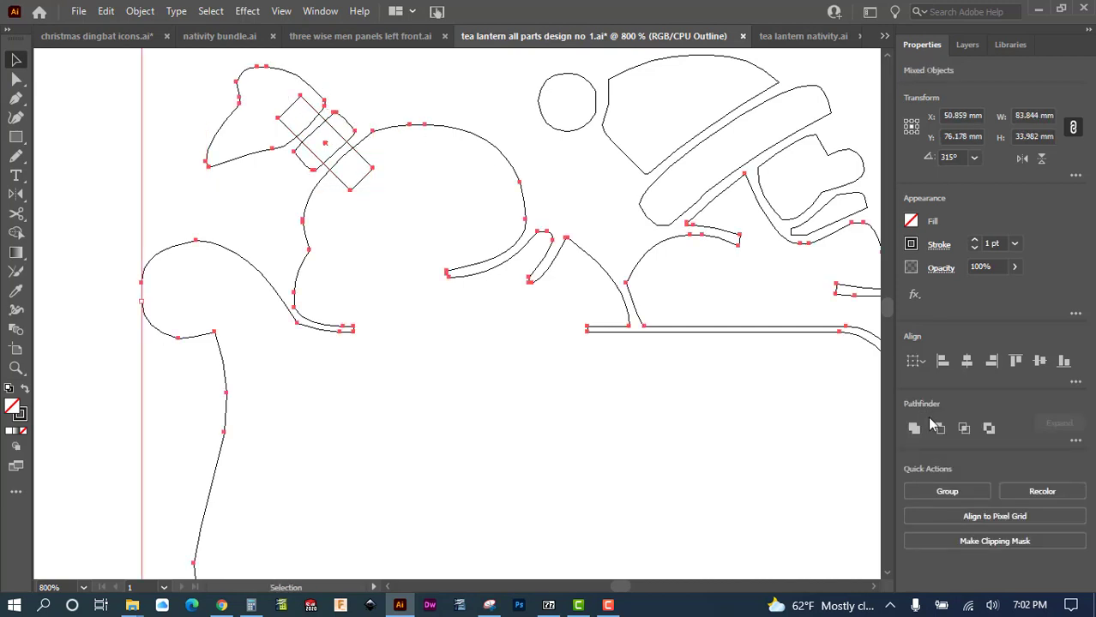
left_click(914, 427)
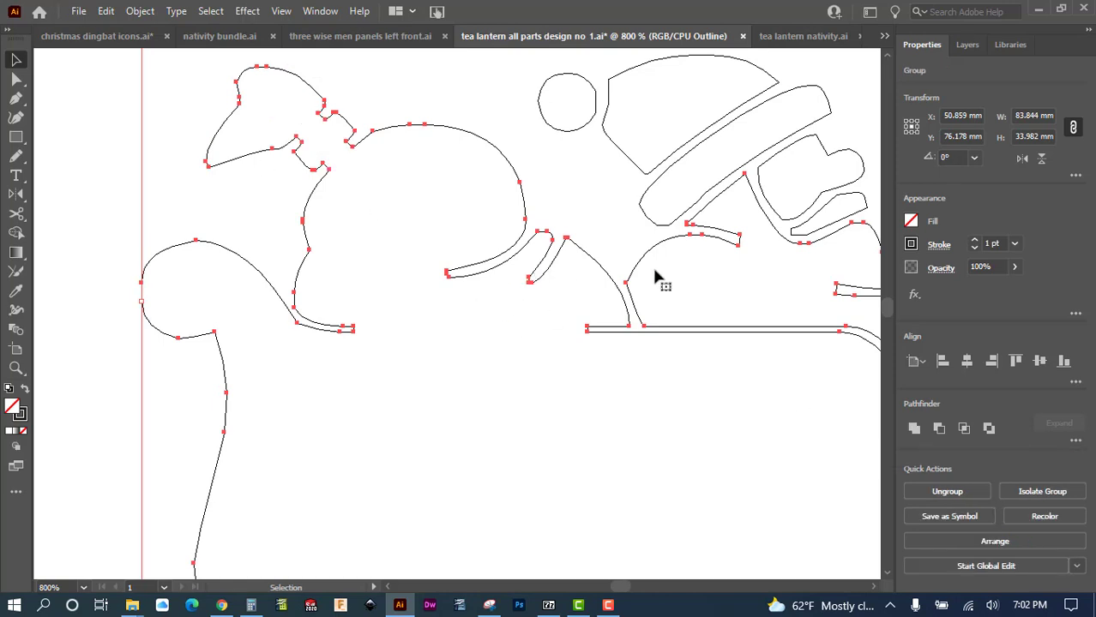
- Draw a rectangle about 2.8 by 1.2 mm, rotated about 42.5°, across the gap between Santa's hat and its brim
scroll(606, 175, "right", 3)
scroll(606, 175, "up", 1)
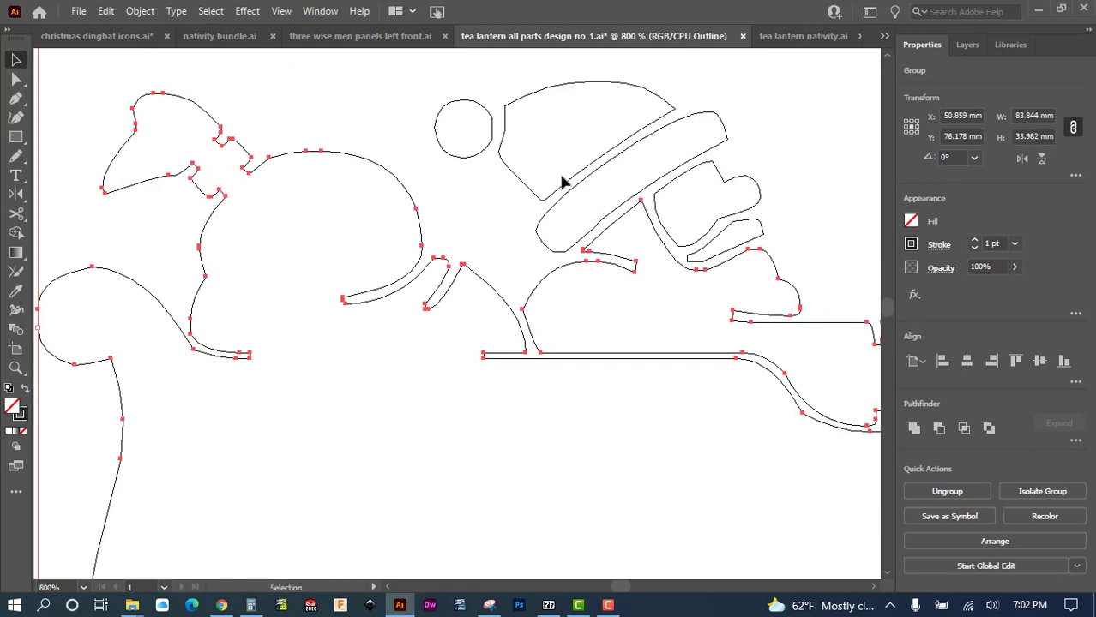
left_click(15, 137)
left_click_drag(539, 155, 619, 186)
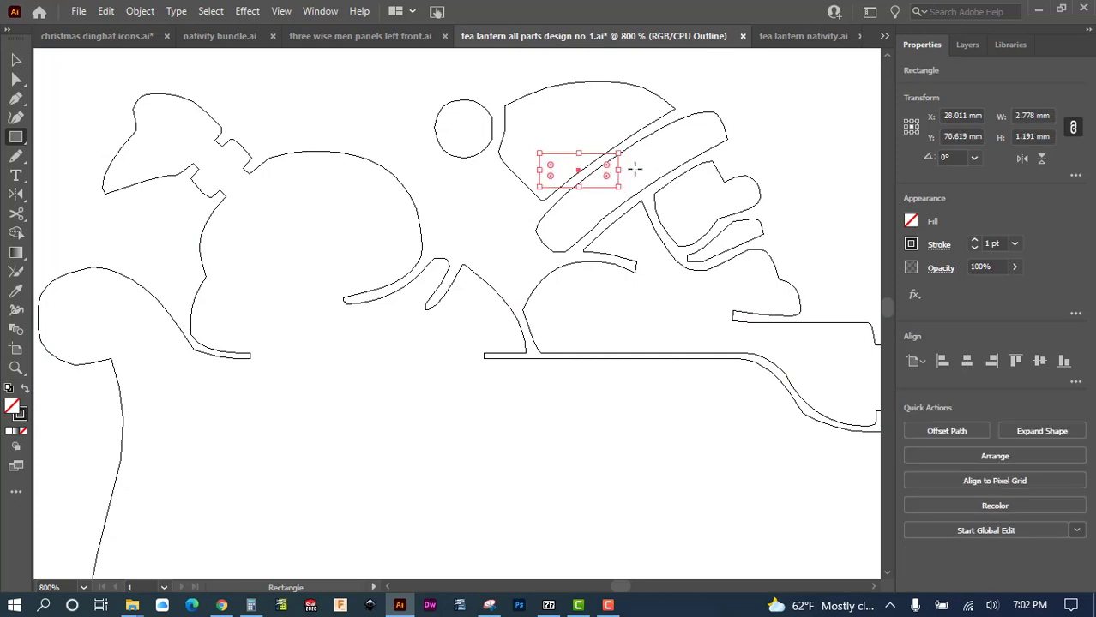
left_click_drag(621, 144, 614, 94)
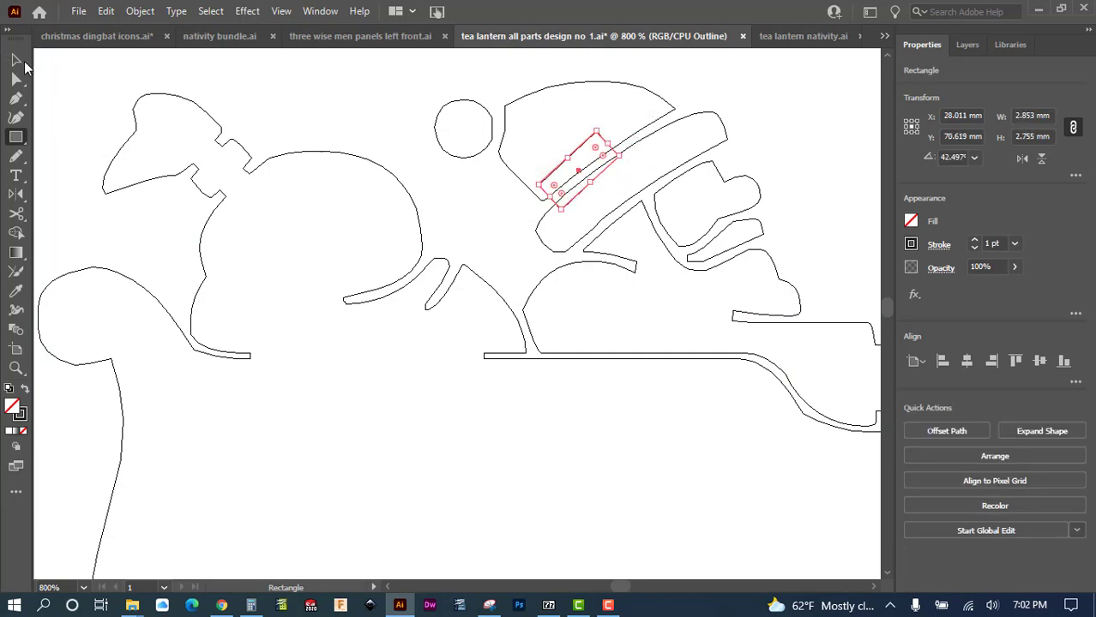
left_click(17, 60)
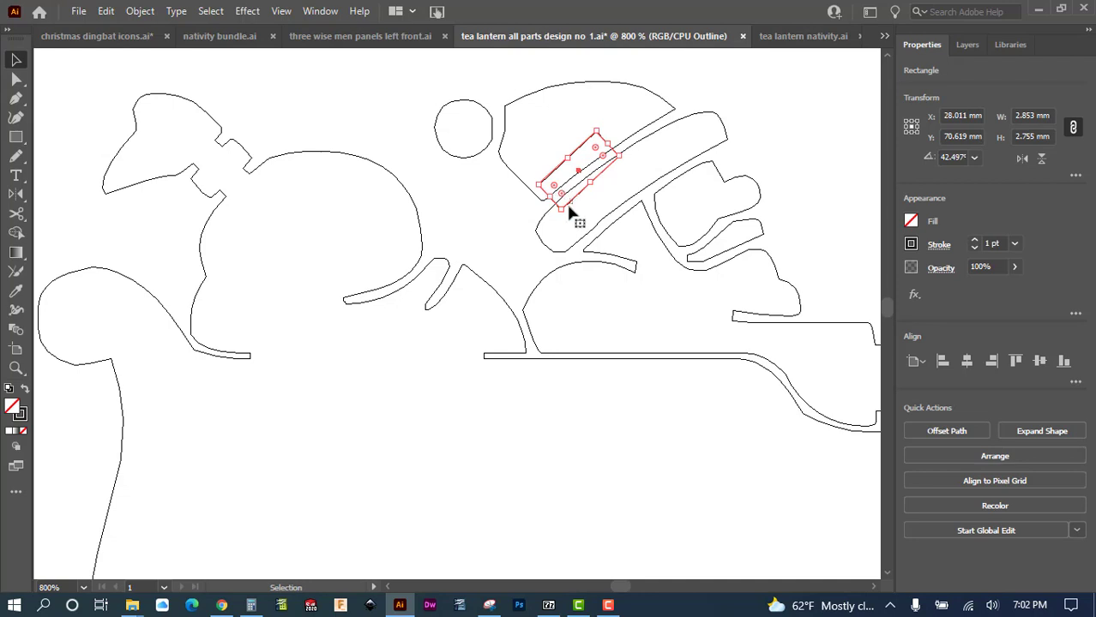
left_click_drag(568, 206, 570, 206)
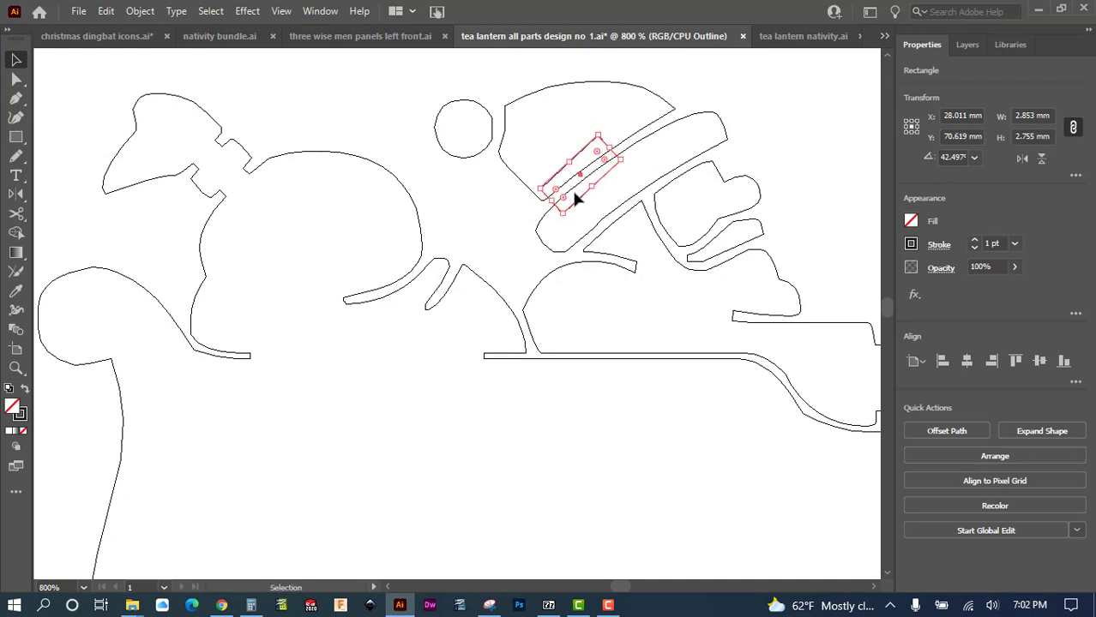
- Unite the tilted rectangle with Santa's hat and the hat brim
left_click(647, 131, "shift")
left_click(675, 114, "shift")
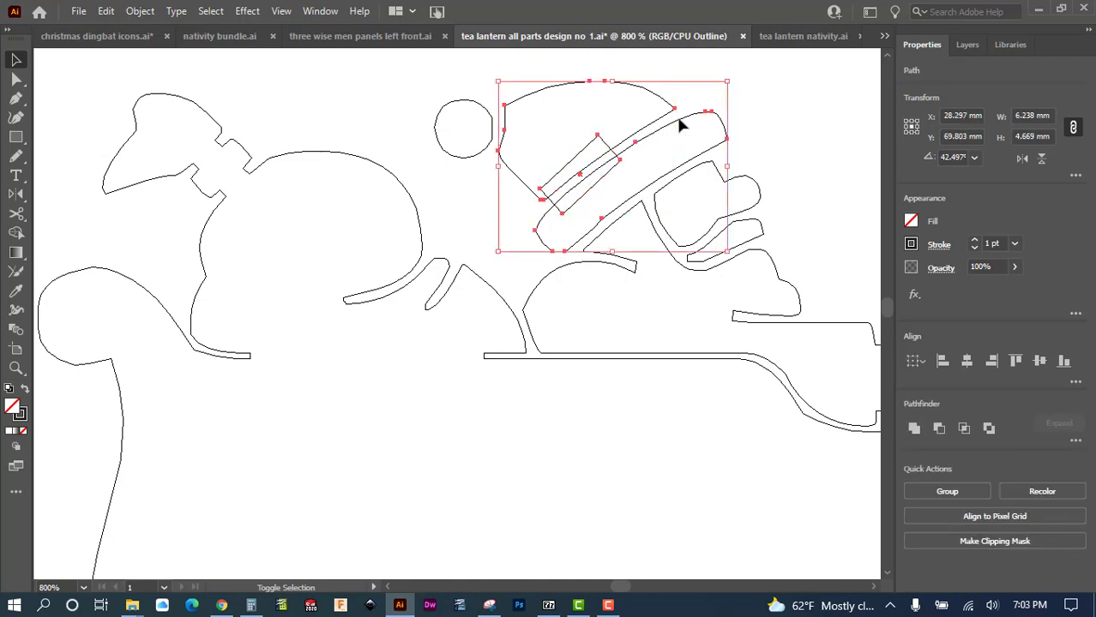
left_click(913, 428)
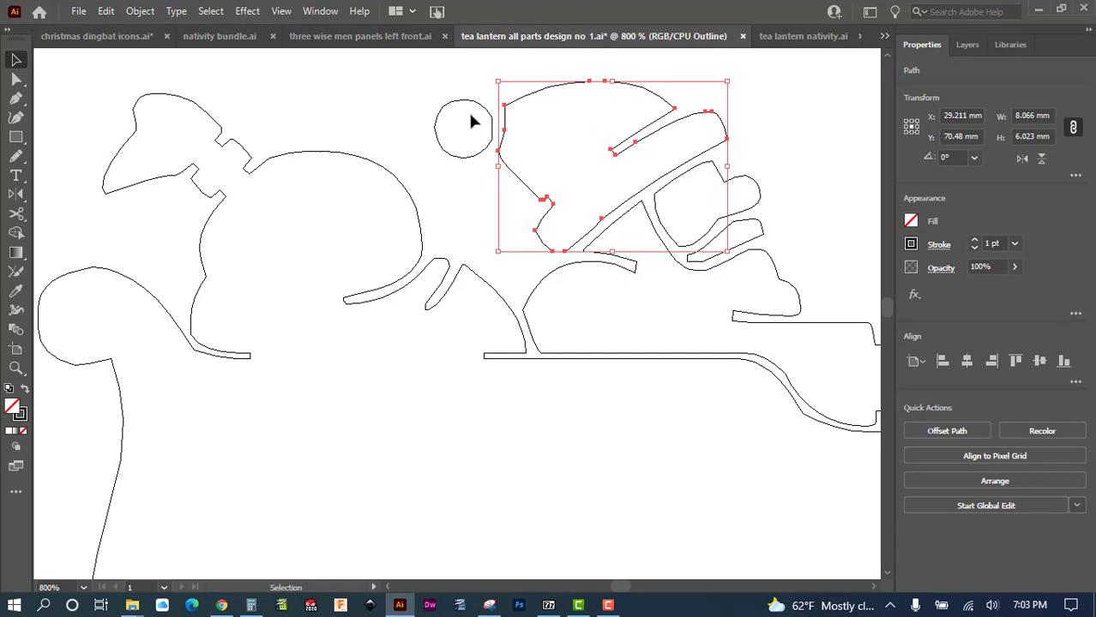
- Draw a rectangle about 3.4 by 1.1 mm across the gap between the hat's pom-pom and the hat
left_click(15, 137)
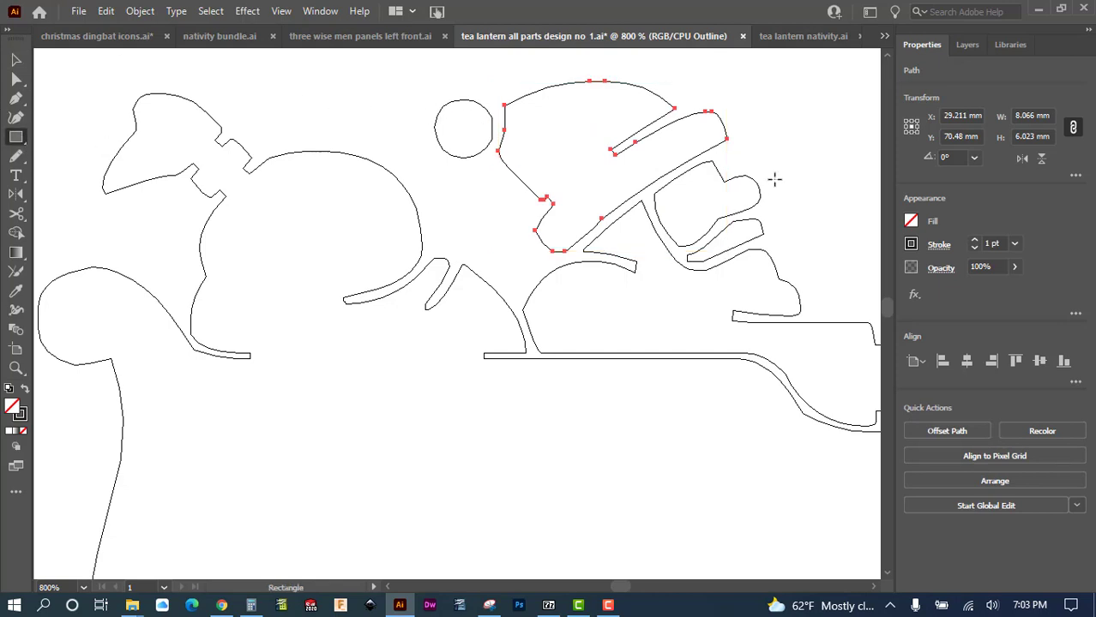
mouse_move(462, 120)
left_mouse_down()
mouse_move(559, 145)
mouse_move(512, 114)
left_mouse_up()
left_click(16, 59)
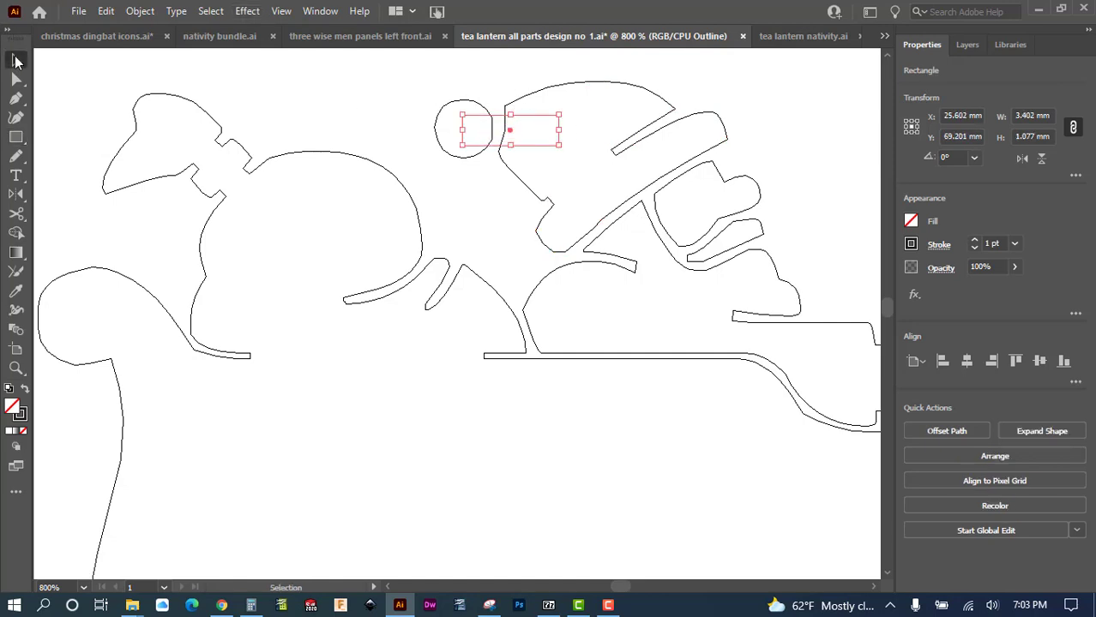
- Unite the rectangle with the pom-pom and the hat shape, and clear the selection
left_click(523, 89, "shift")
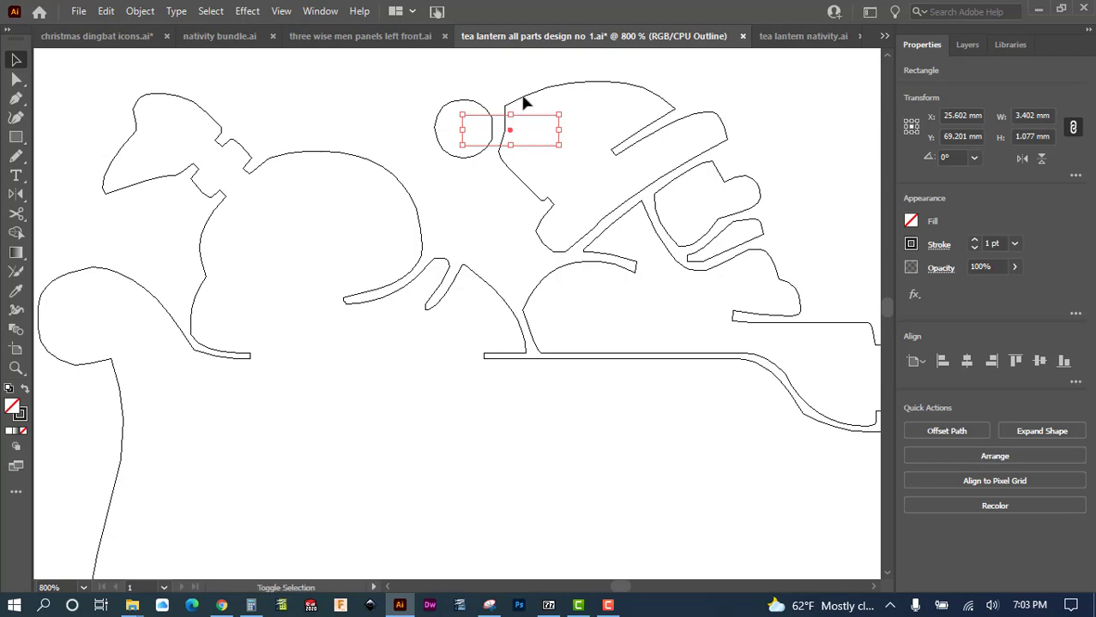
left_click(475, 102, "shift")
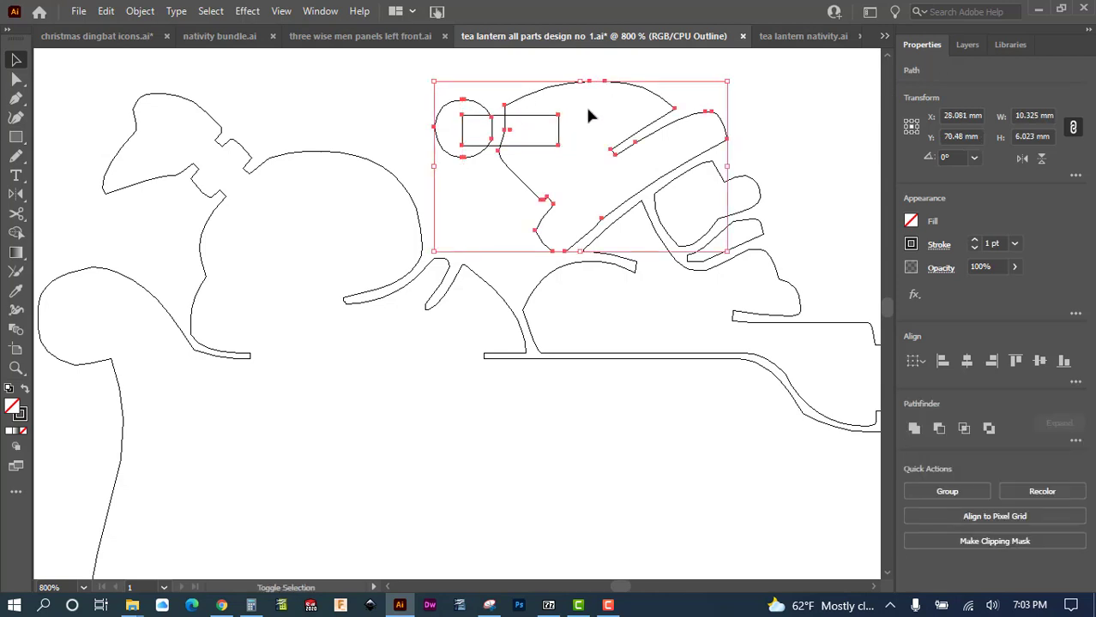
left_click(913, 429)
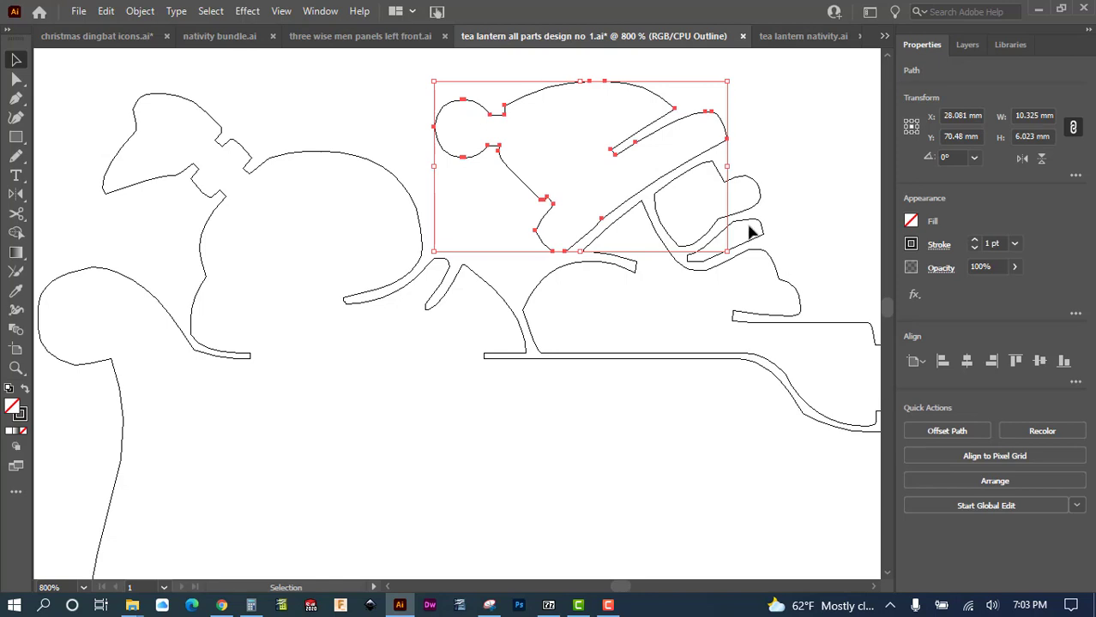
left_click(799, 189)
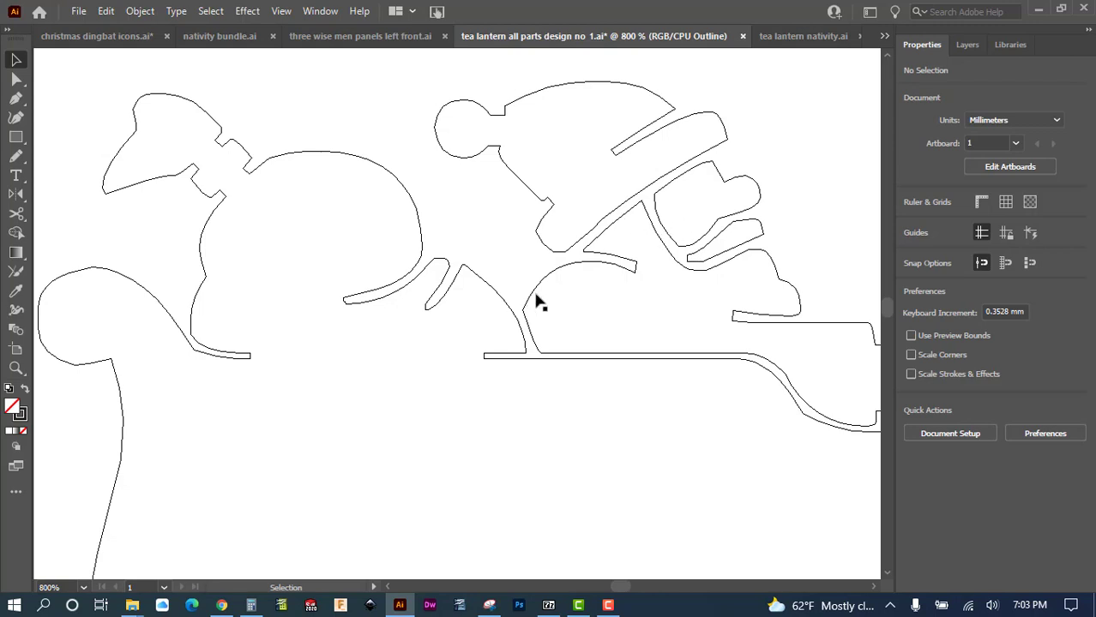
- Draw a closed four-sided Pen path about 2 by 2.3 mm bridging the gap between Santa's face and his beard outline
key("p")
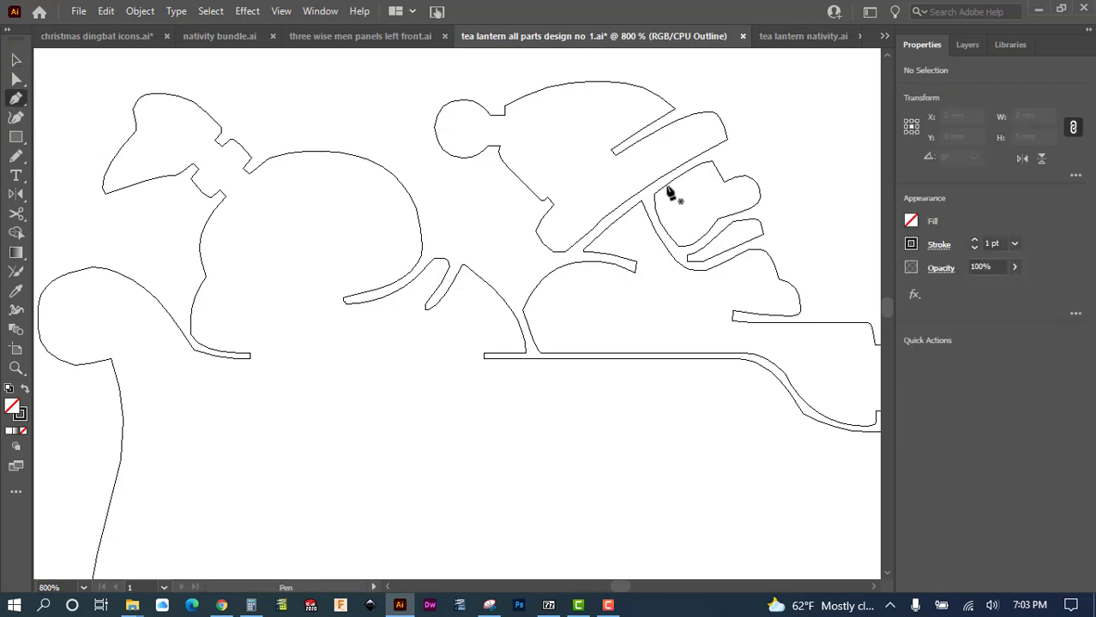
left_click_drag(667, 187, 626, 230)
left_click(647, 249)
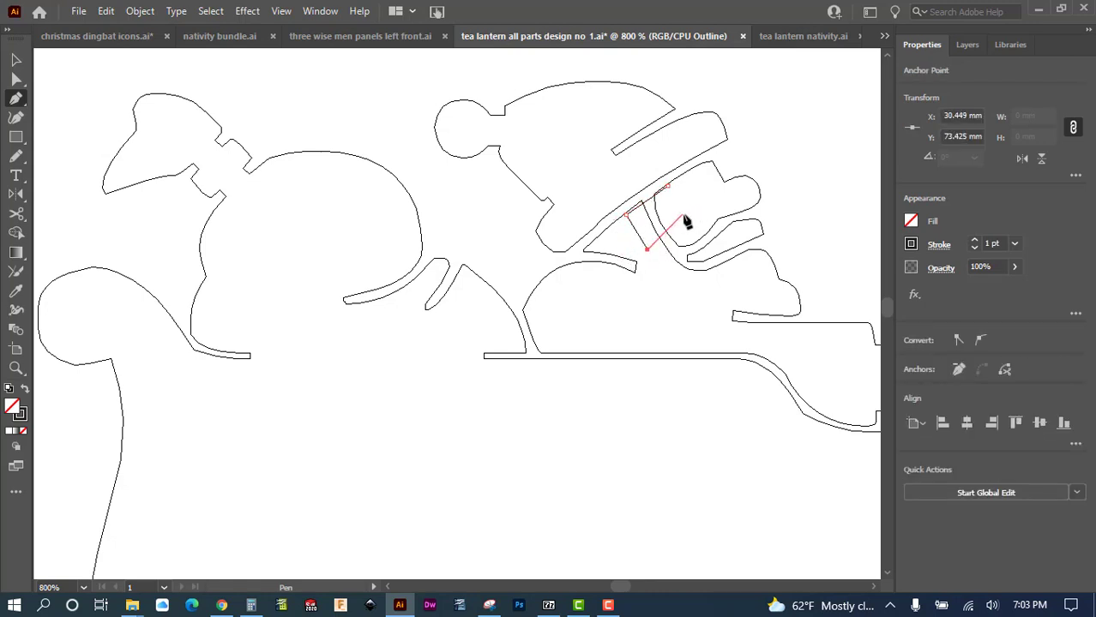
left_click(684, 214)
left_click(668, 187)
key("v")
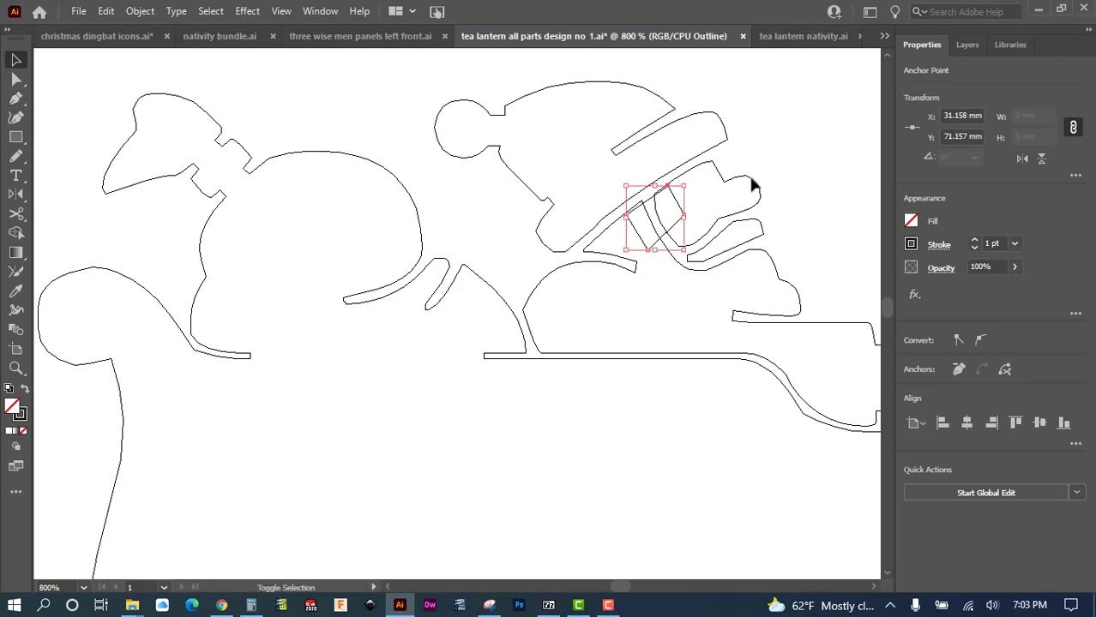
left_click(756, 186, "shift")
key("ctrl+a")
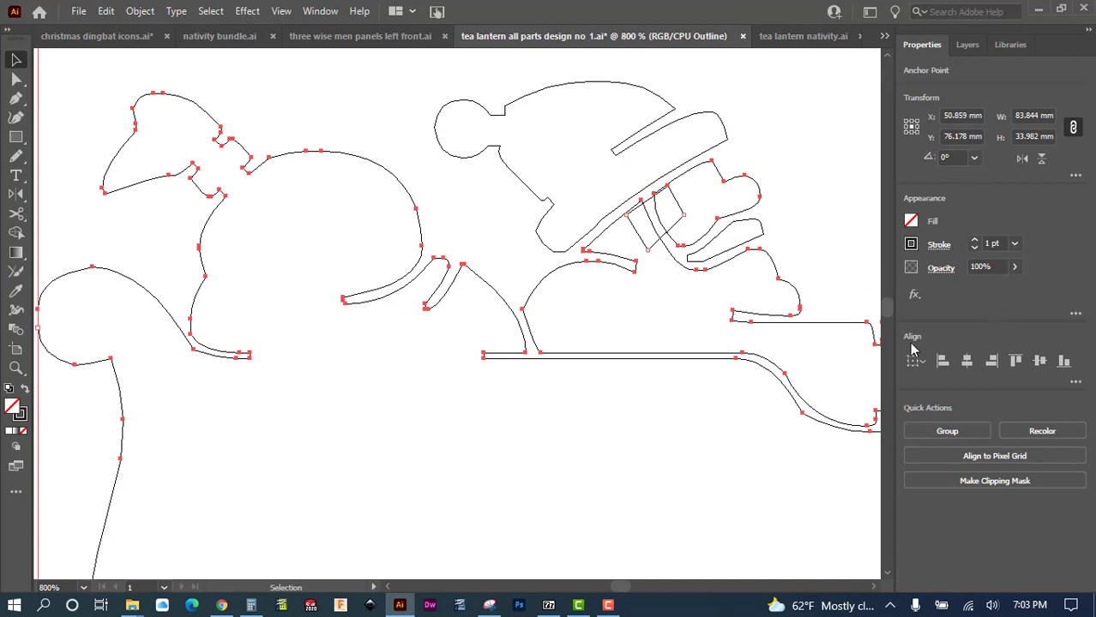
left_click(790, 211)
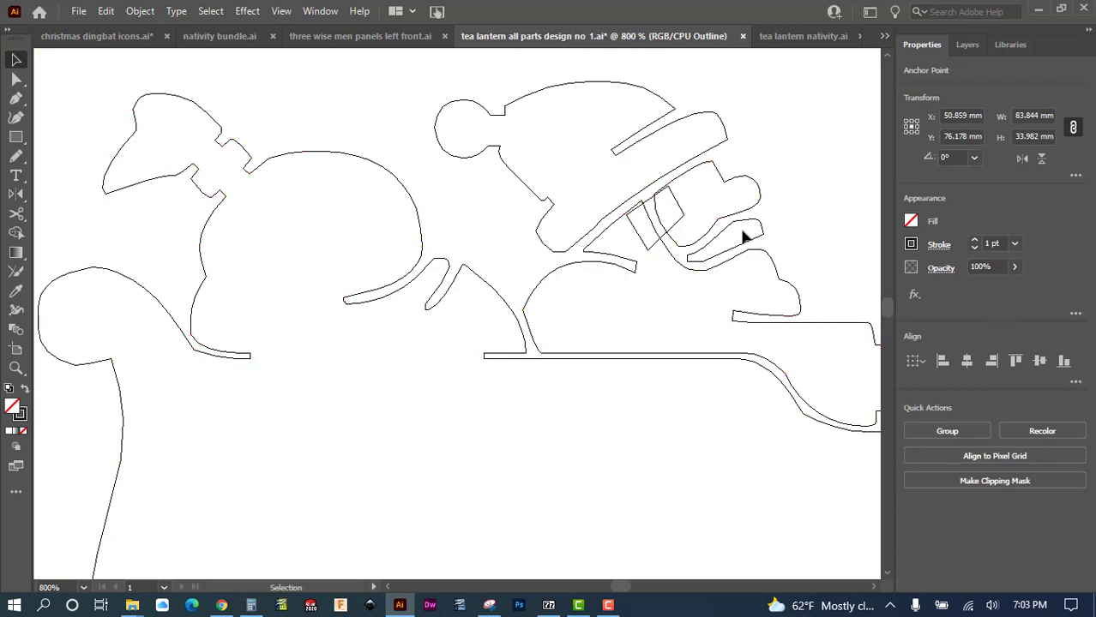
- Unite the four-sided path with Santa's face, and unite the result with the beard-and-sleigh shape
left_click(684, 217)
left_click(729, 183, "shift")
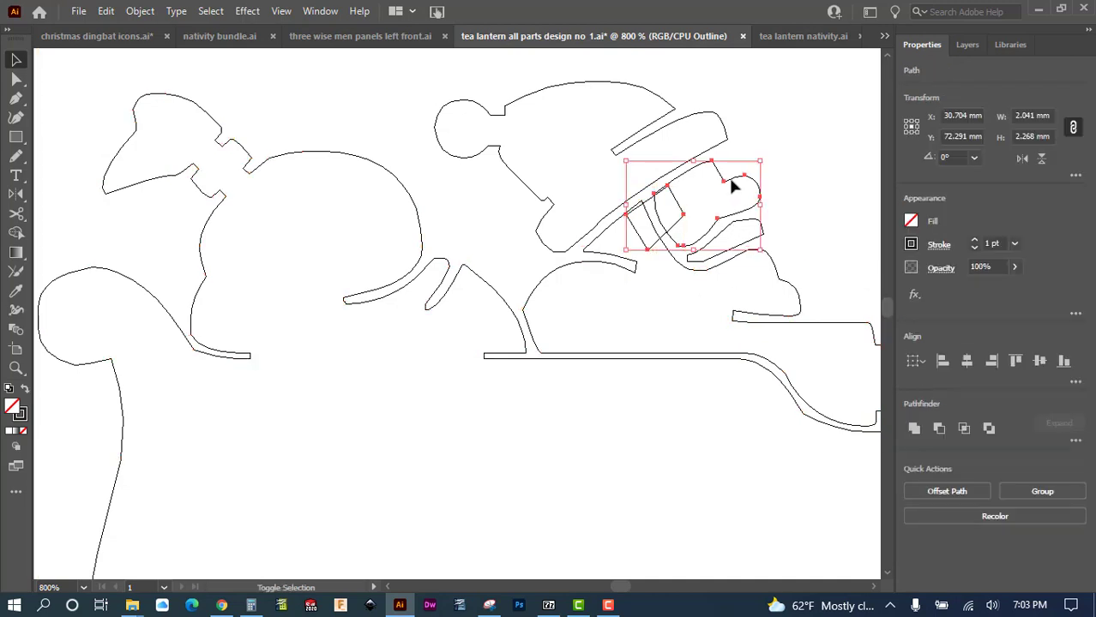
left_click(1038, 489)
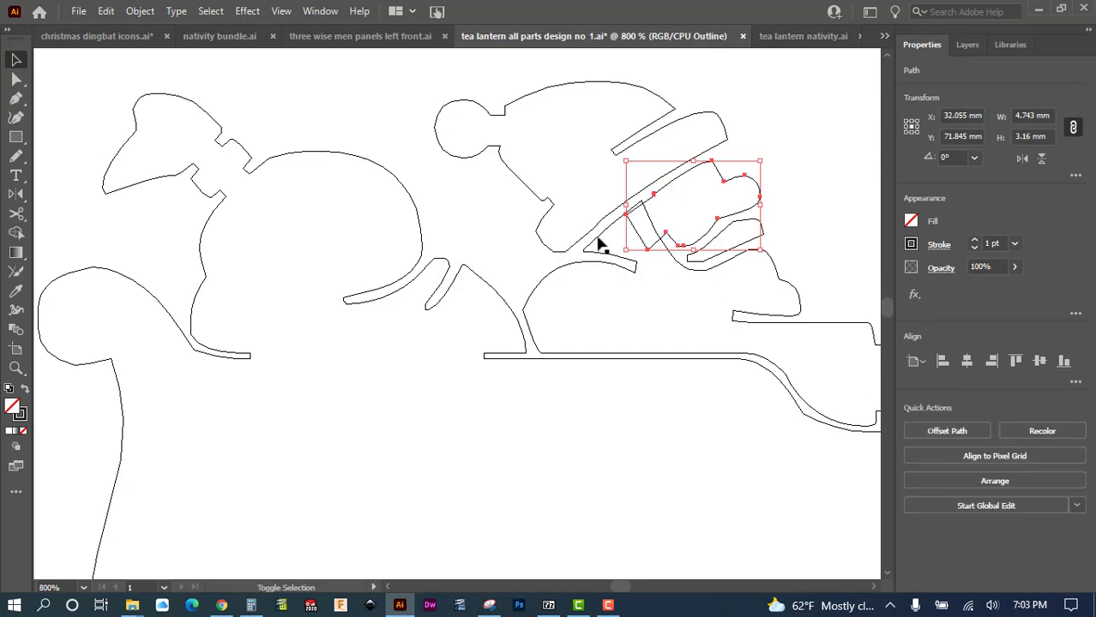
key("ctrl+a")
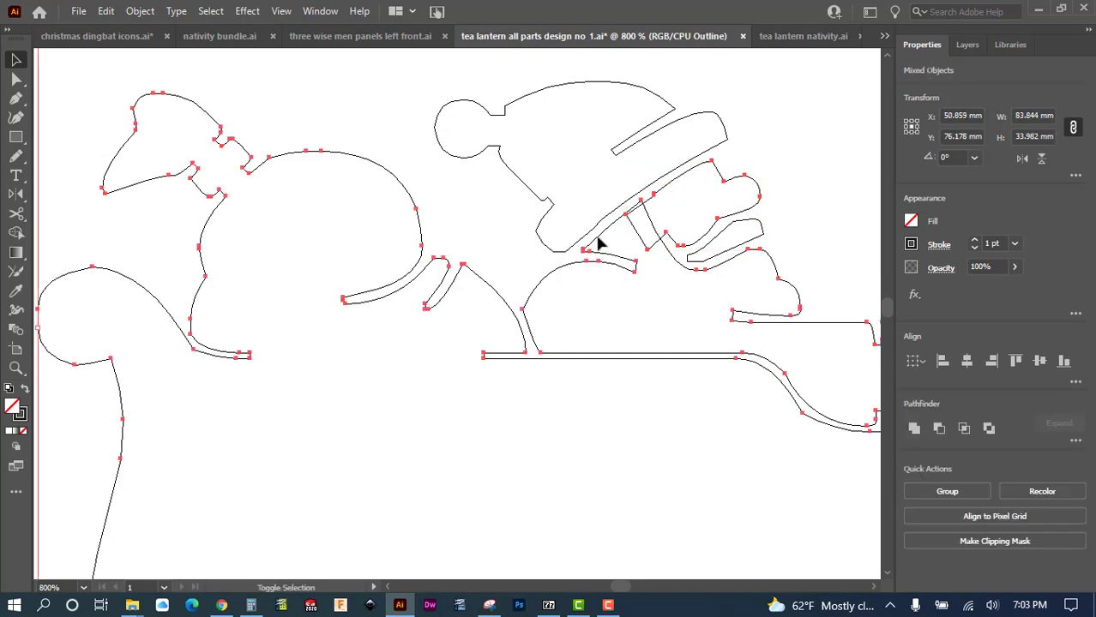
left_click(909, 428)
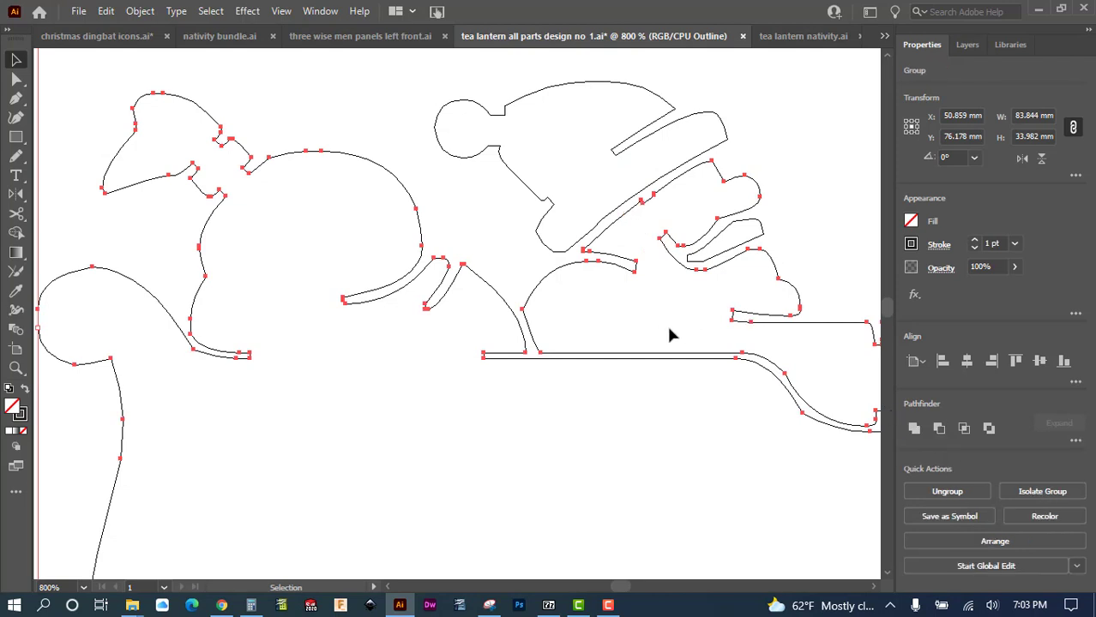
- Rotate the small separate moustache piece beside Santa's face by about 17.6° and shift it to overlap the beard outline
left_click(806, 235)
left_click(753, 246)
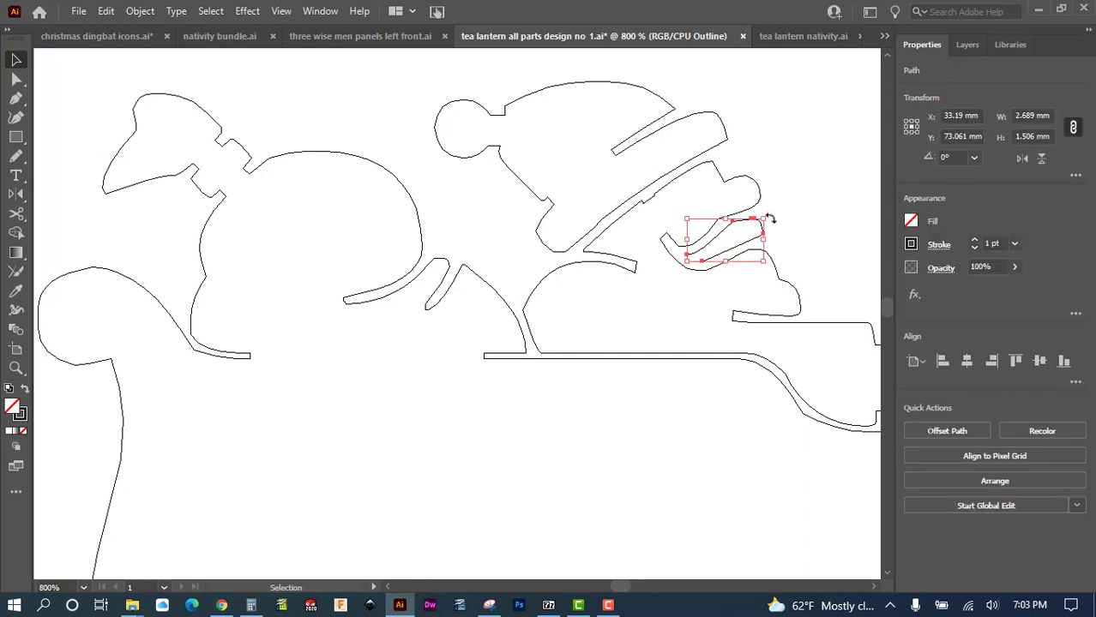
left_click_drag(769, 219, 771, 198)
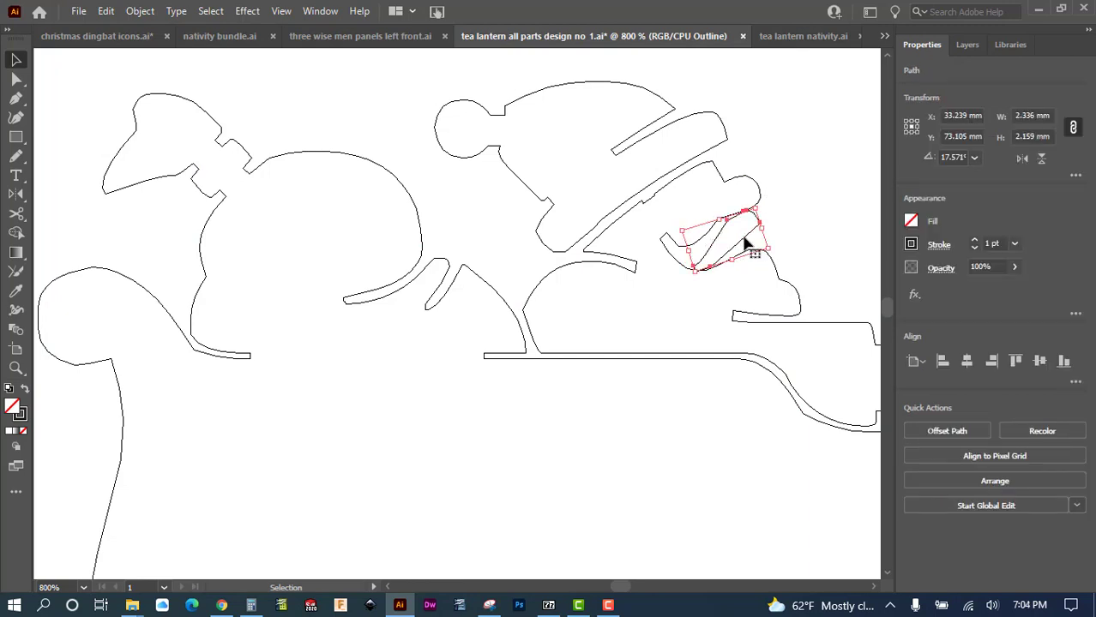
left_click_drag(743, 248, 735, 254)
- Unite the moustache piece with the beard-and-sleigh shape, and clear the selection
key("ctrl+a")
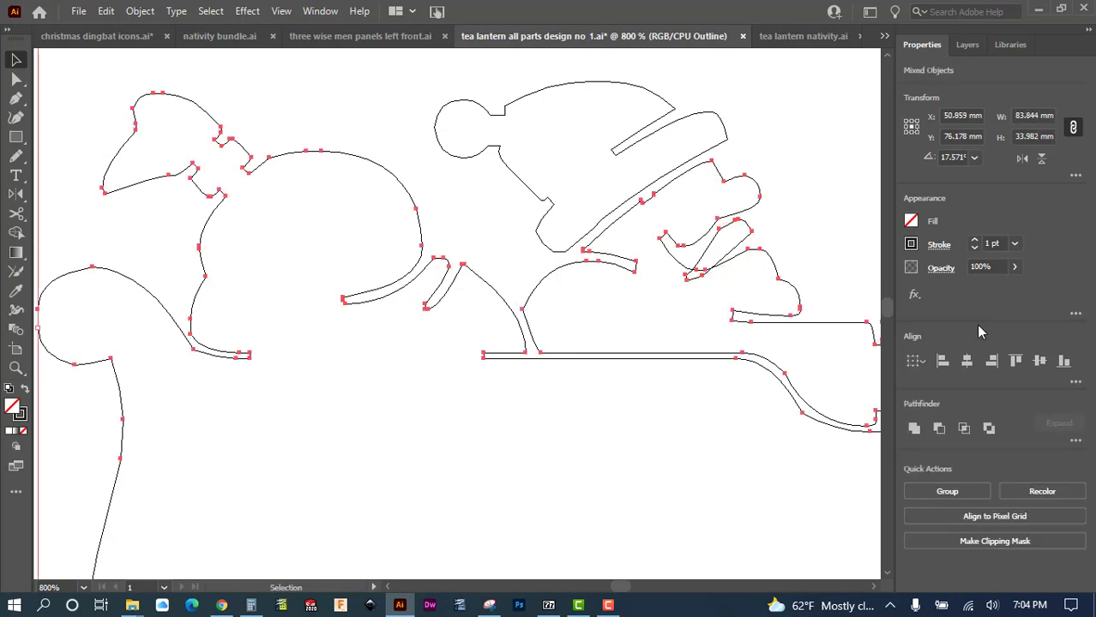
left_click(946, 491)
left_click(809, 174)
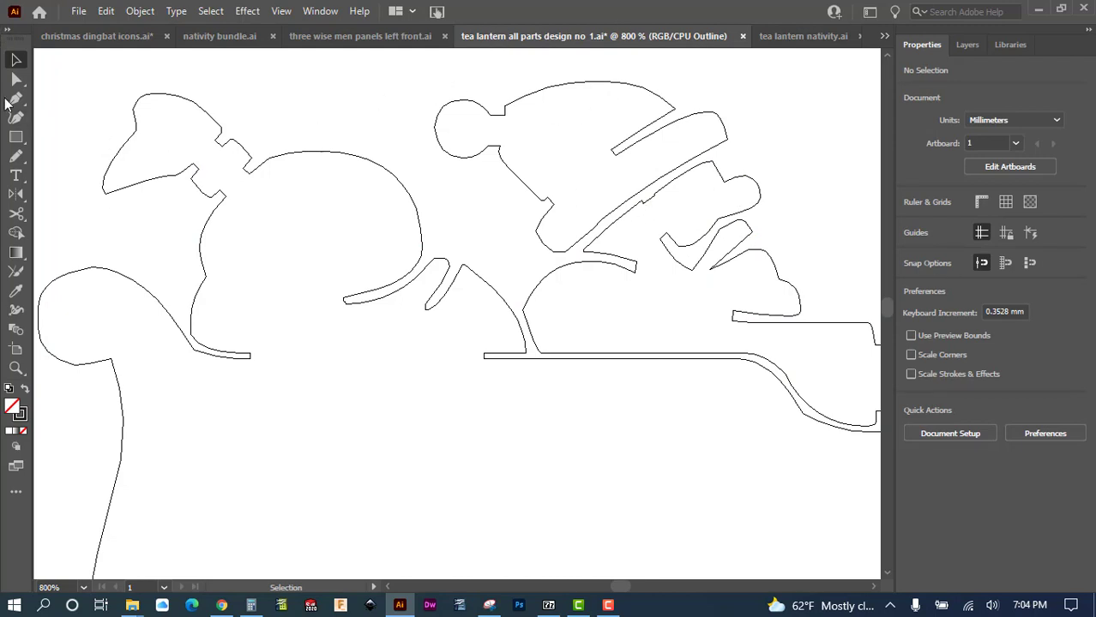
- Draw a rectangle about 3.9 by 0.8 mm over Santa's face and rotate it about 37.4° to follow the hat brim
left_click(15, 137)
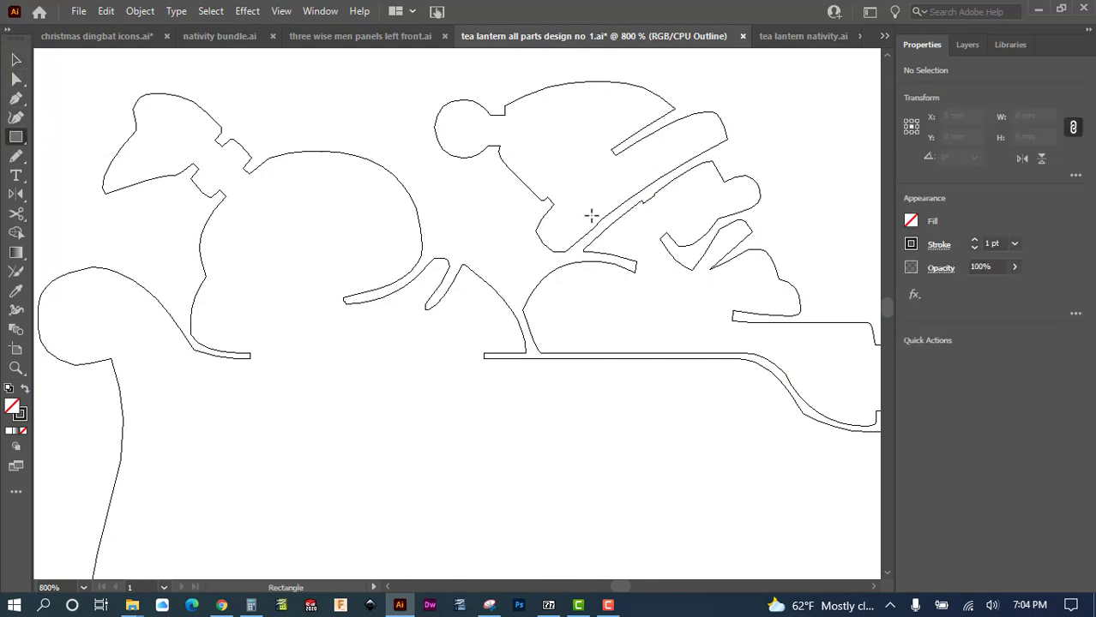
left_click_drag(591, 200, 650, 225)
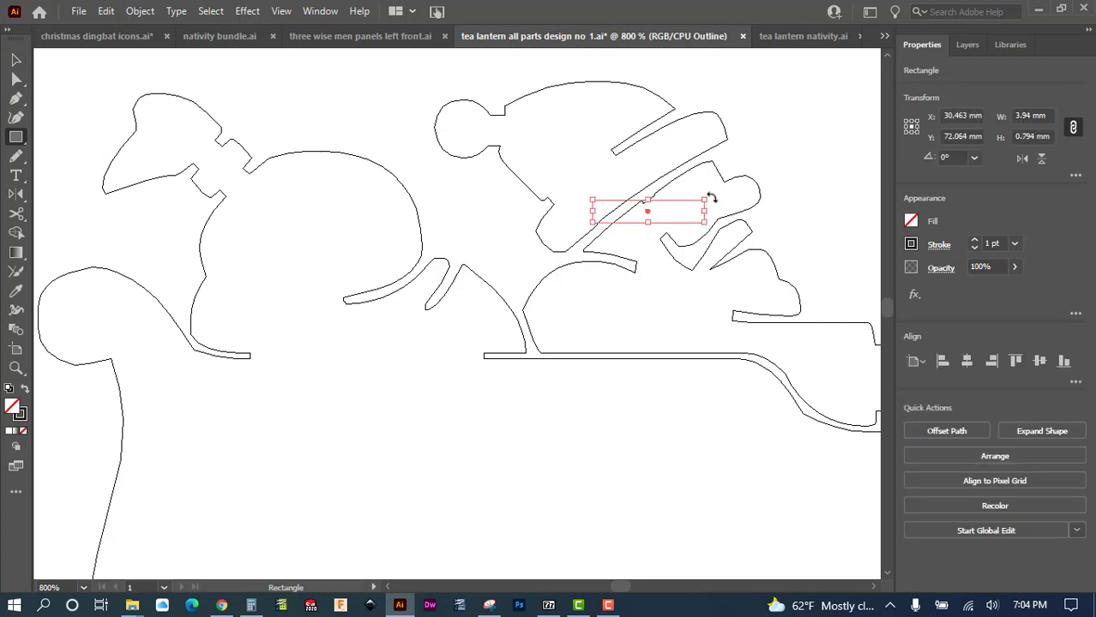
left_click_drag(711, 198, 691, 162)
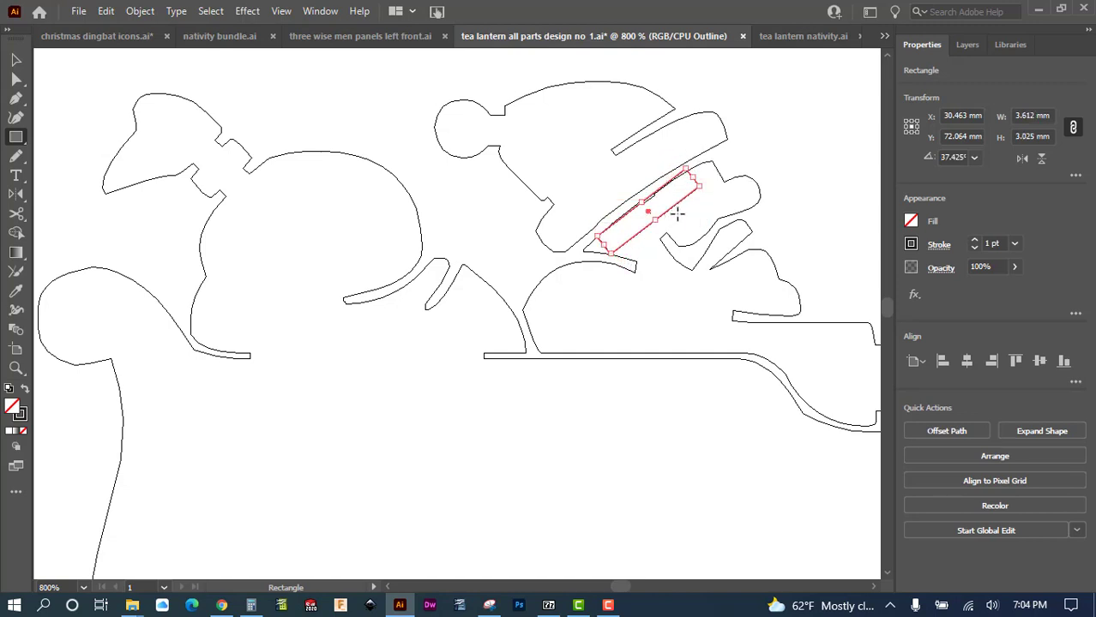
- Move the tilted rectangle across the gap between hat brim and face, and unite it with the hat and the beard-and-sleigh shape
left_click(16, 60)
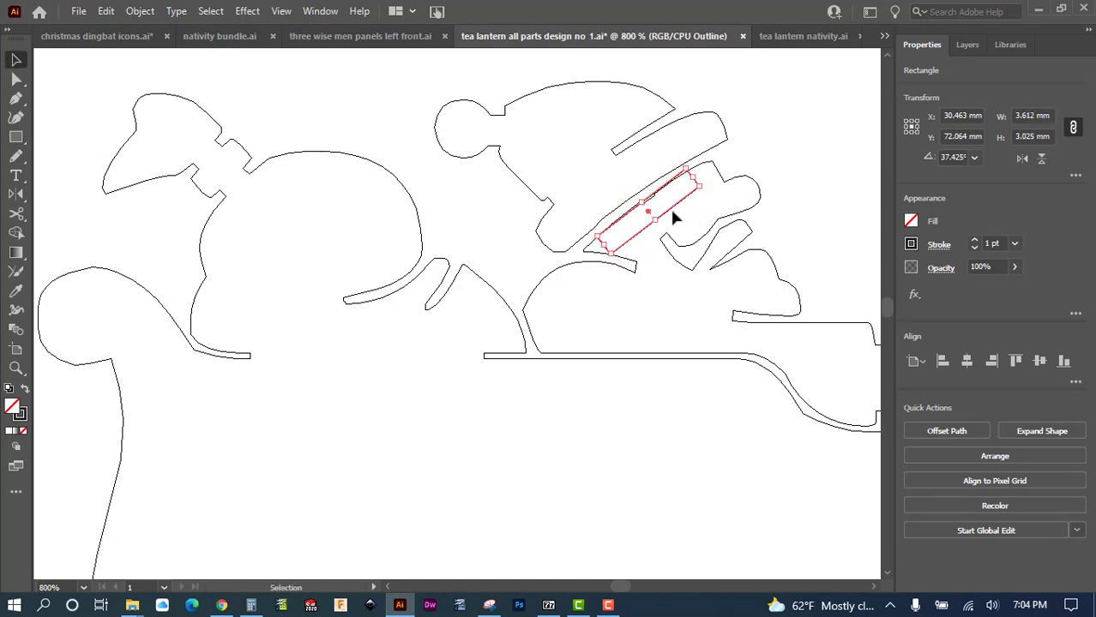
left_click(675, 216)
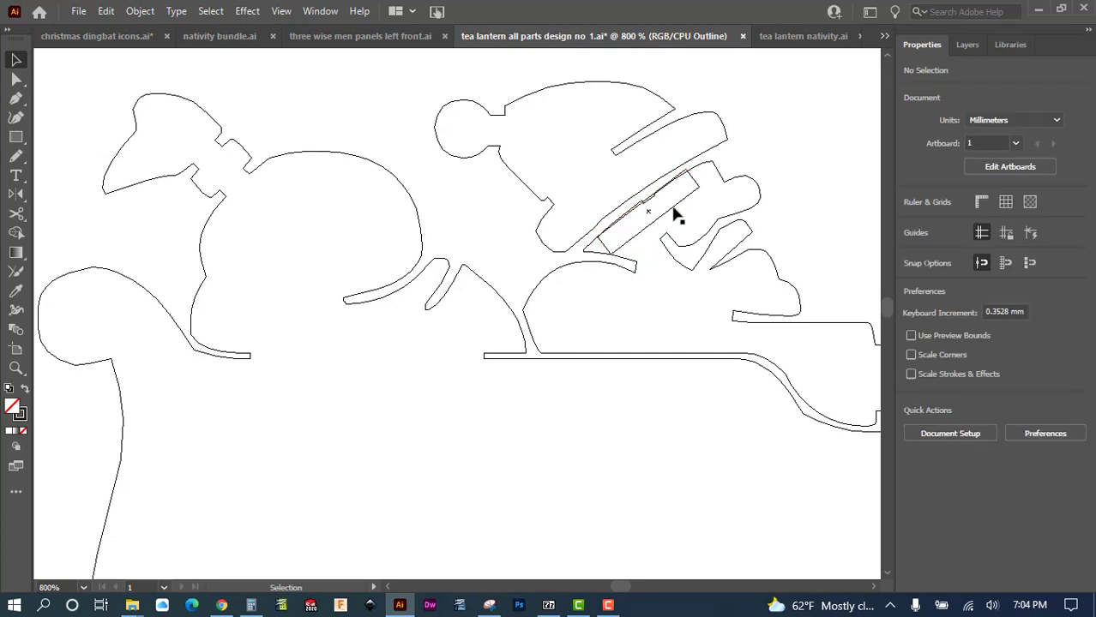
left_click(674, 191)
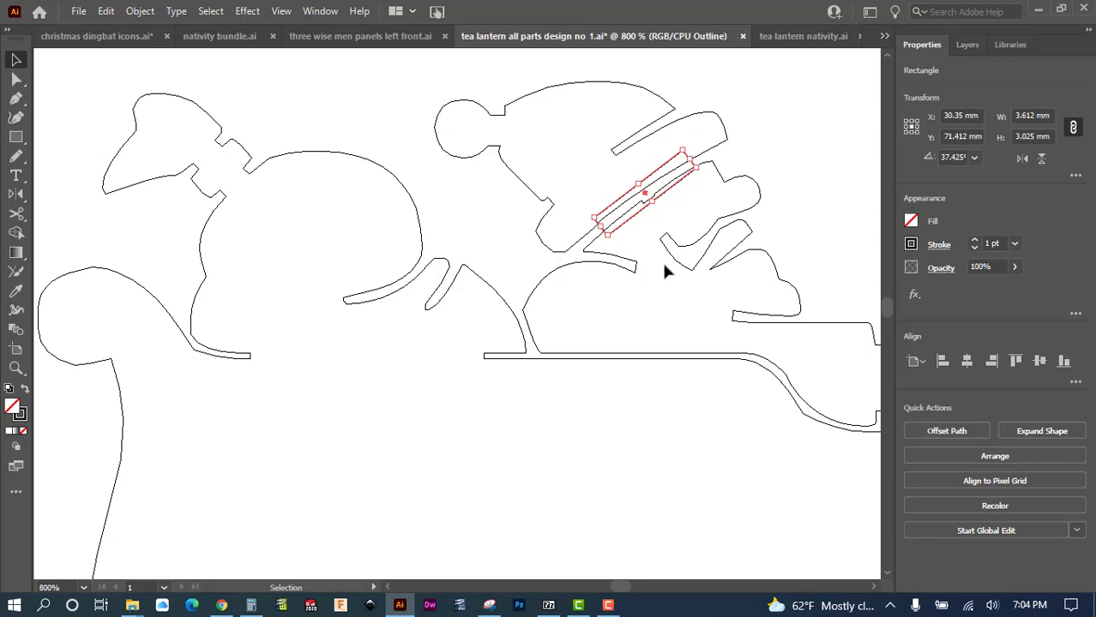
key("ctrl+a")
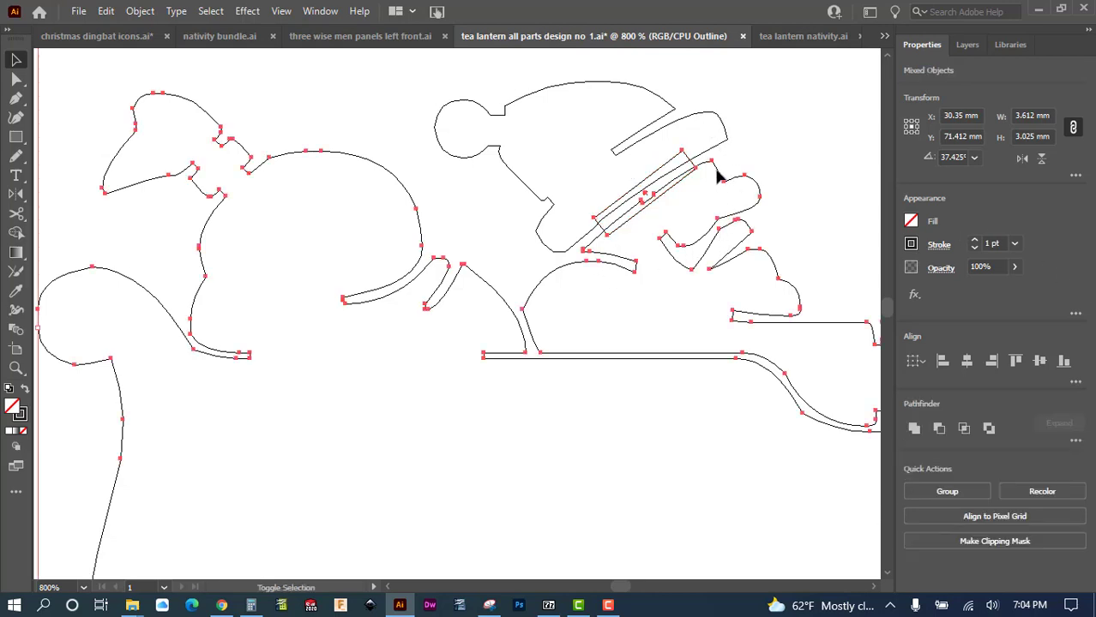
left_click(914, 428)
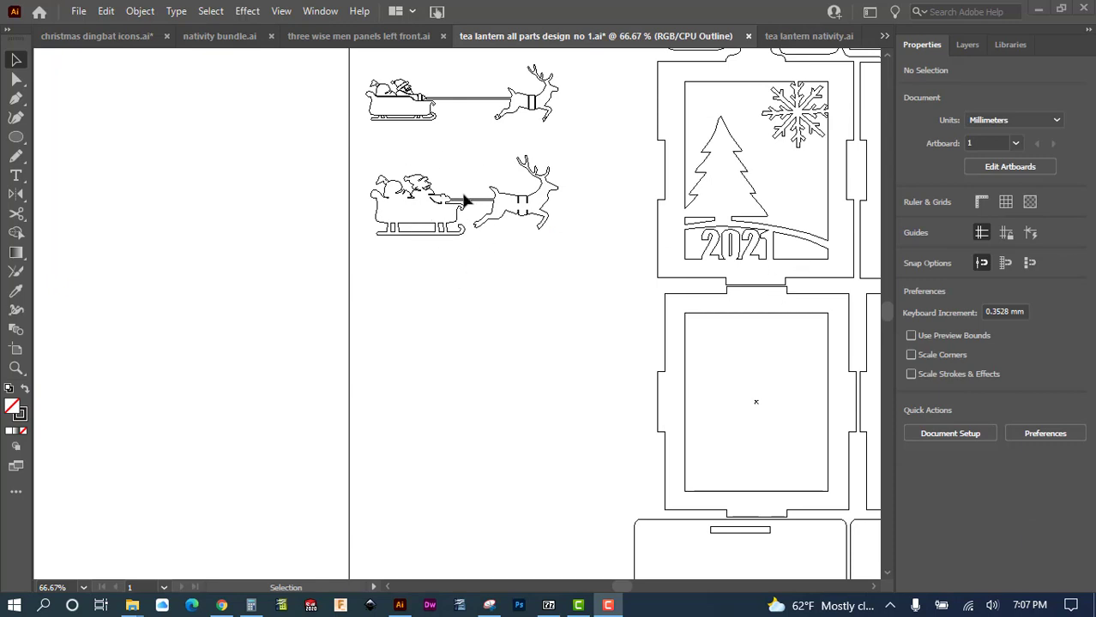
- Examine the joined sleigh and reindeer outline and compare its bridged parts with the original clip art above it
scroll(563, 239, "up", 4)
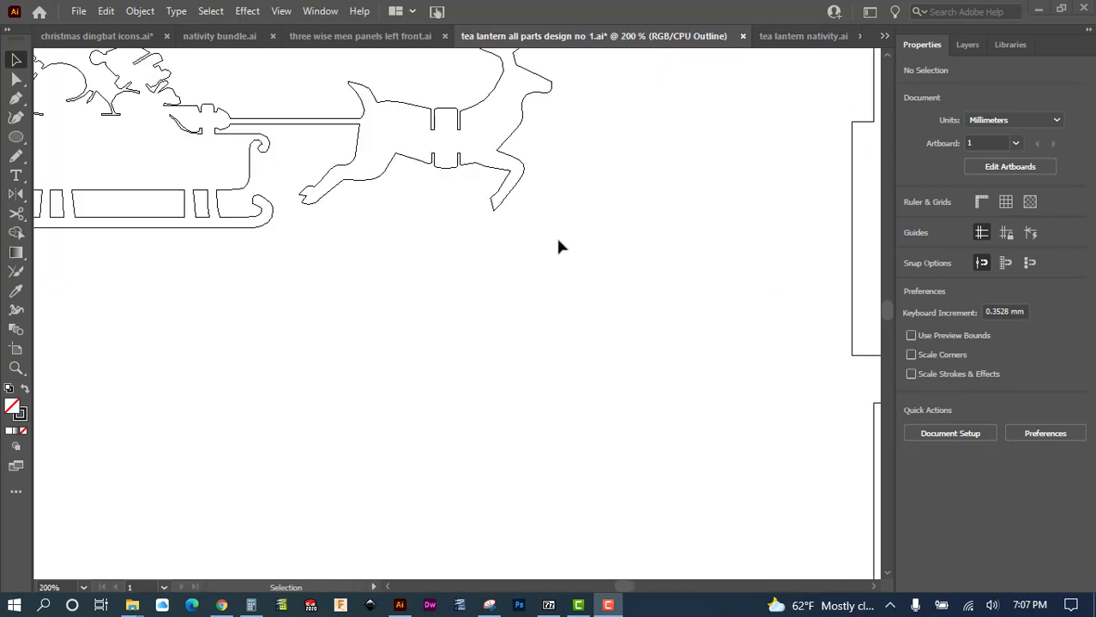
key("space")
left_click_drag(336, 192, 643, 411)
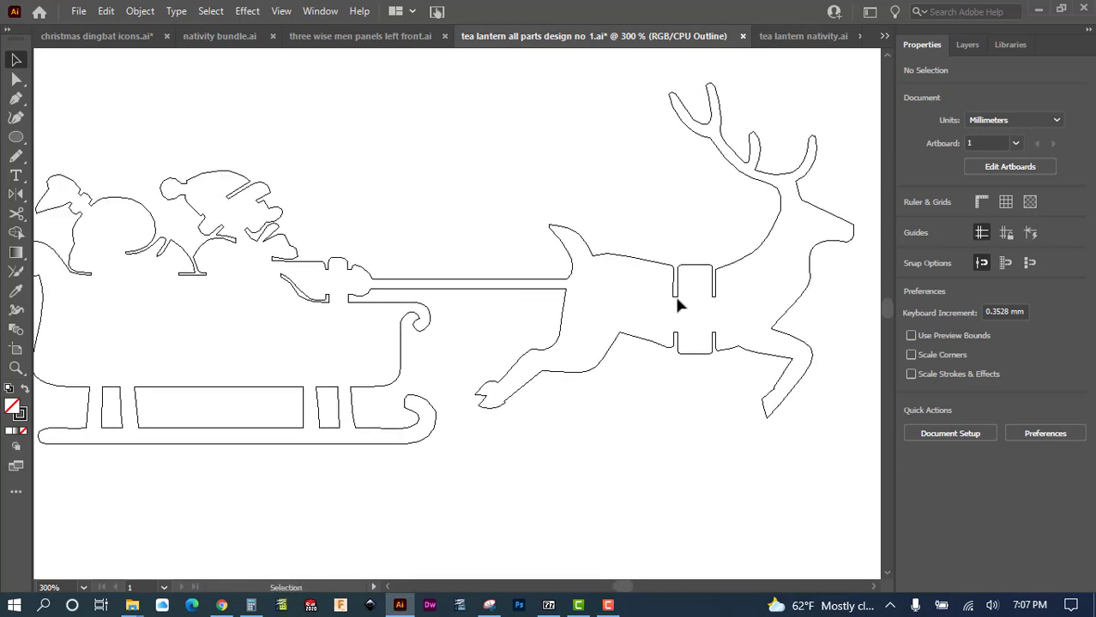
left_click_drag(164, 307, 279, 344)
key("space")
left_click_drag(188, 329, 313, 499)
scroll(250, 225, "up", 3)
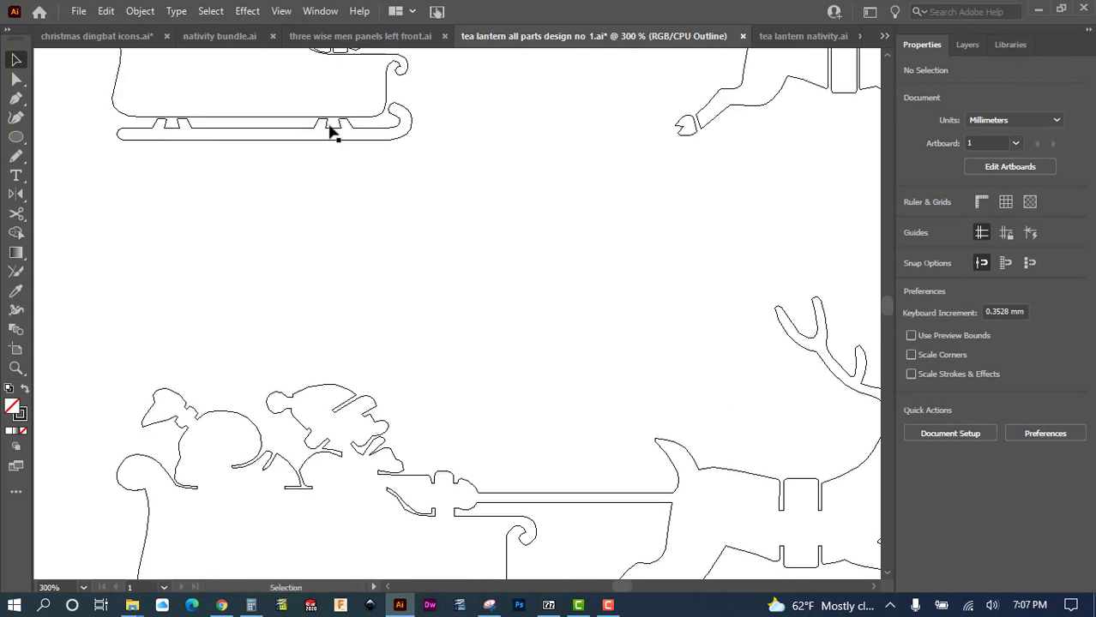
scroll(222, 309, "down", 3)
scroll(221, 310, "up", 2)
scroll(261, 376, "up", 2)
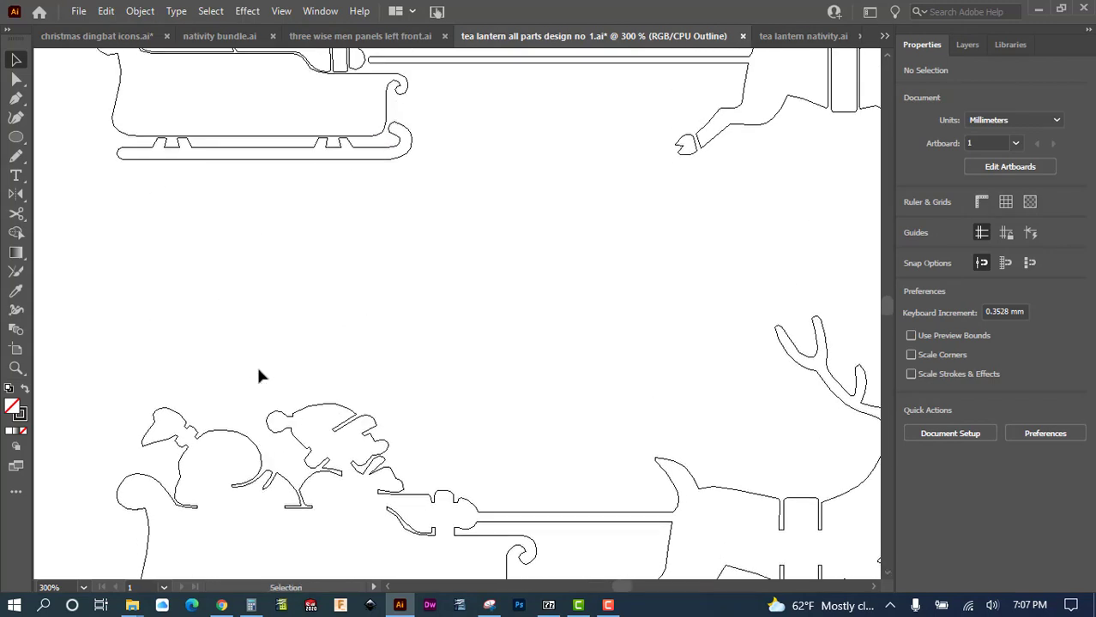
scroll(362, 518, "down", 7)
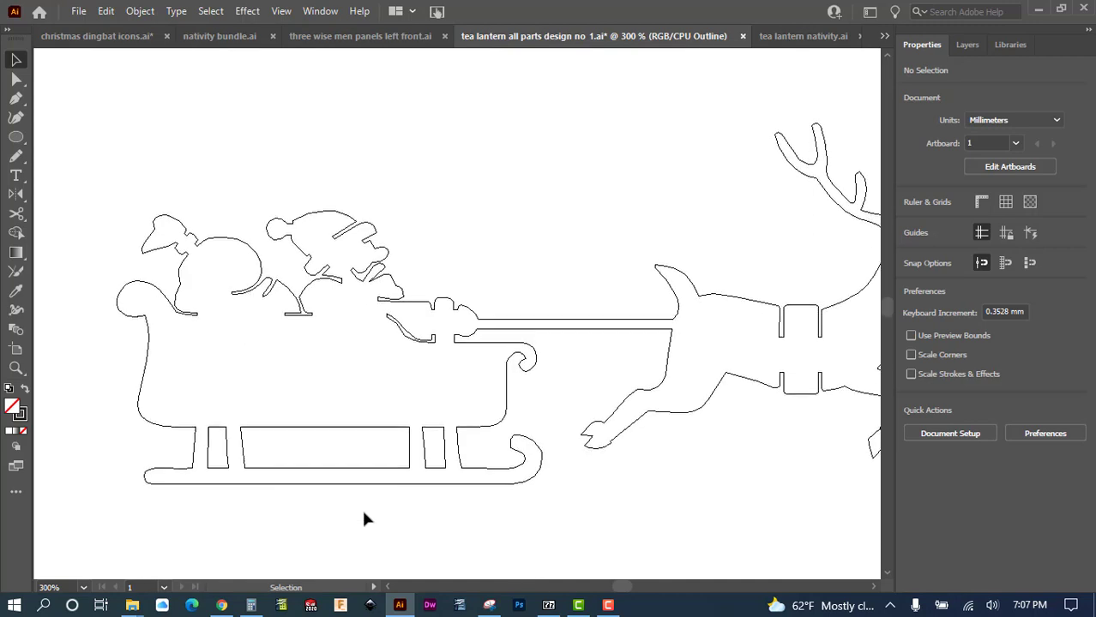
scroll(428, 369, "up", 10)
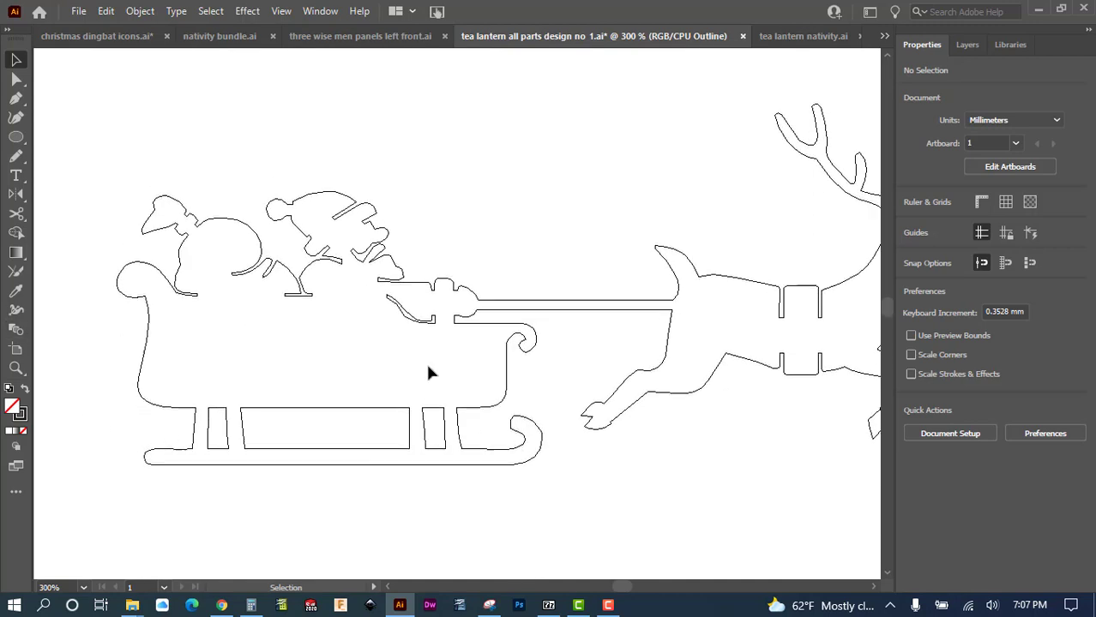
scroll(350, 326, "up", 1)
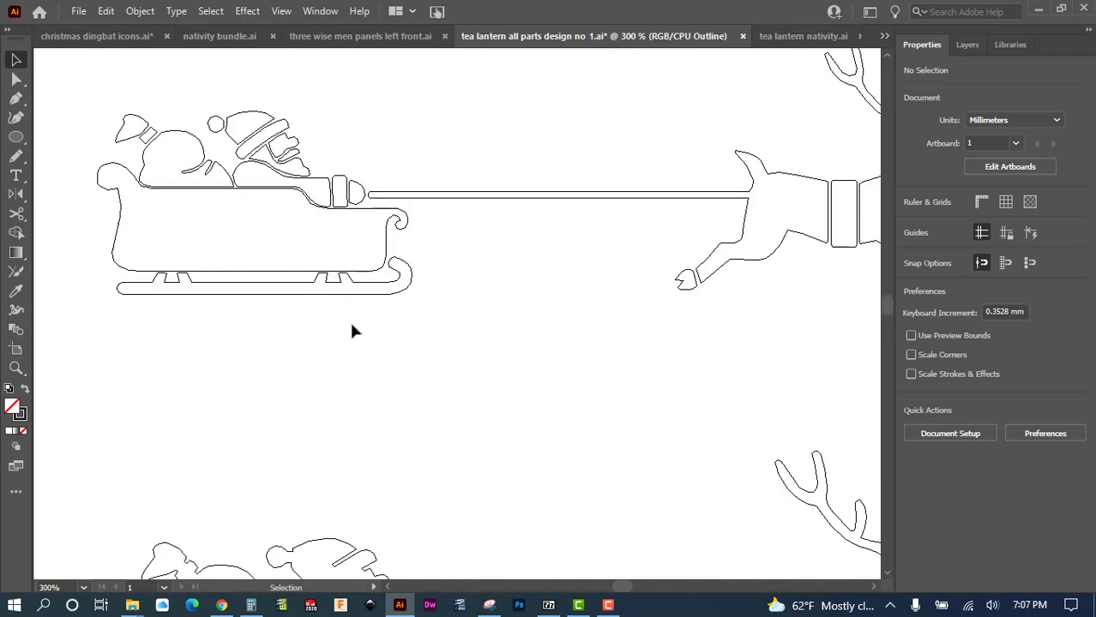
scroll(370, 335, "up", 1)
scroll(371, 336, "down", 1)
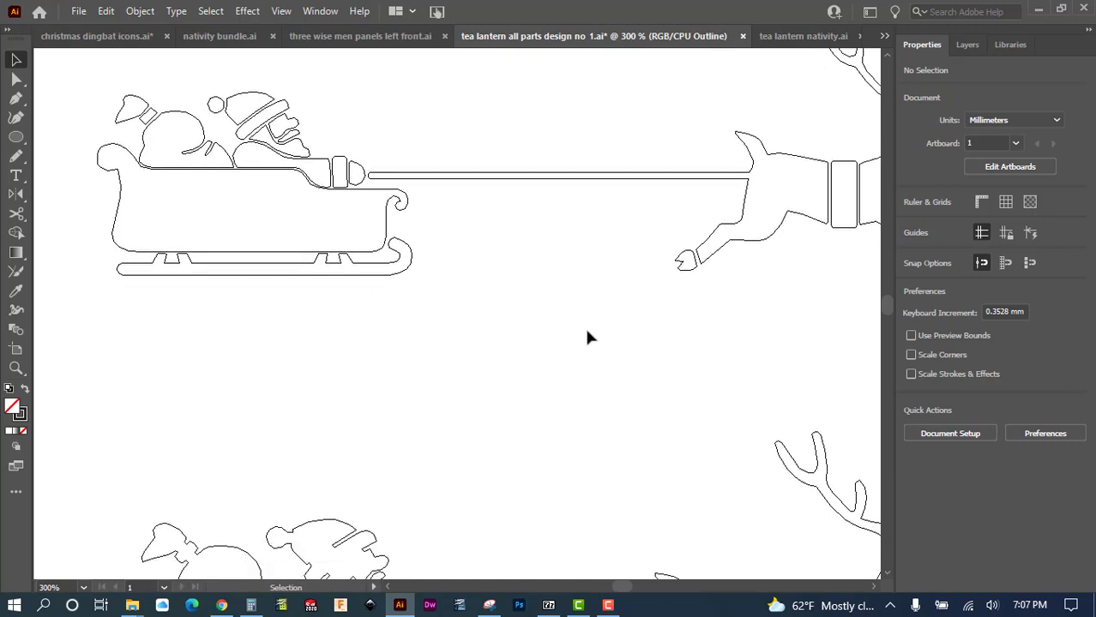
scroll(596, 342, "down", 2)
scroll(602, 336, "down", 3)
scroll(566, 335, "up", 1)
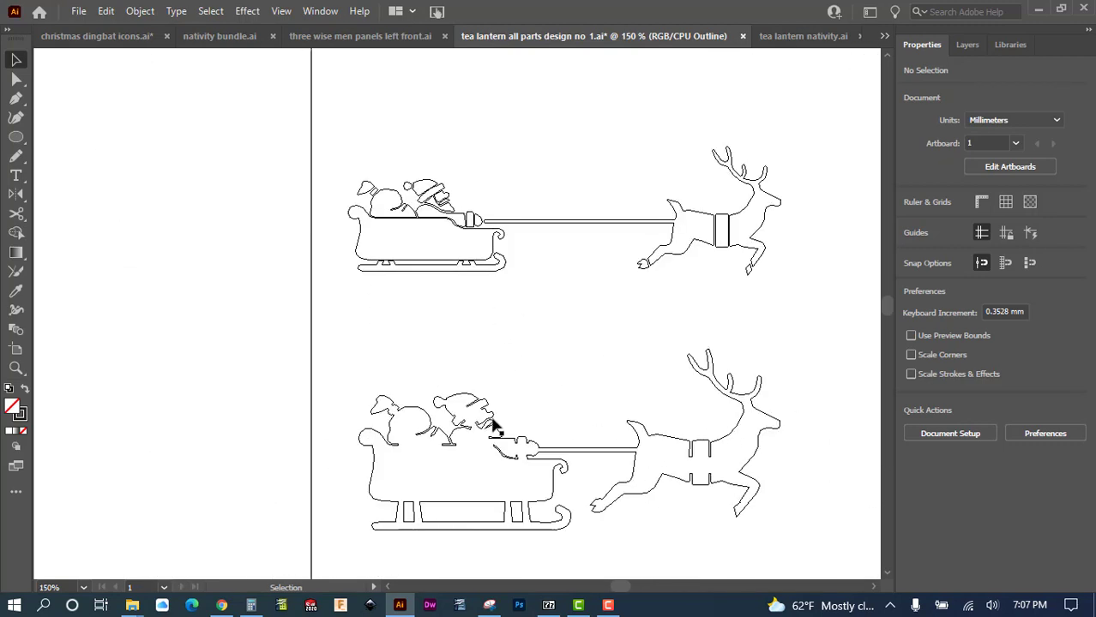
- Show the artwork in Preview mode and delete the original black sleigh and reindeer clip art
left_click(281, 11)
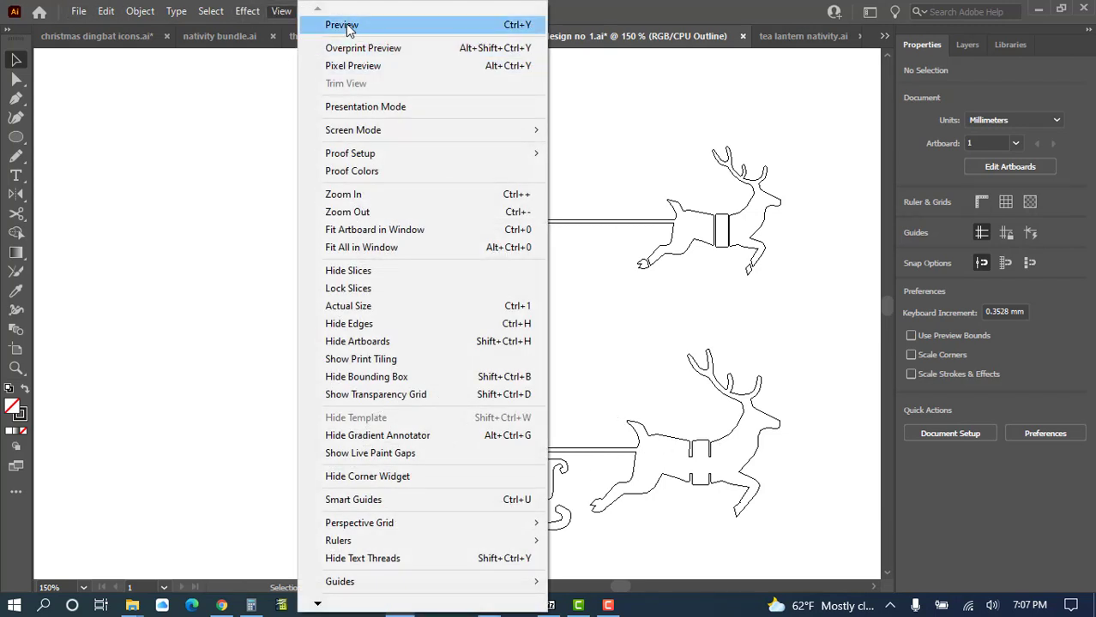
left_click(342, 24)
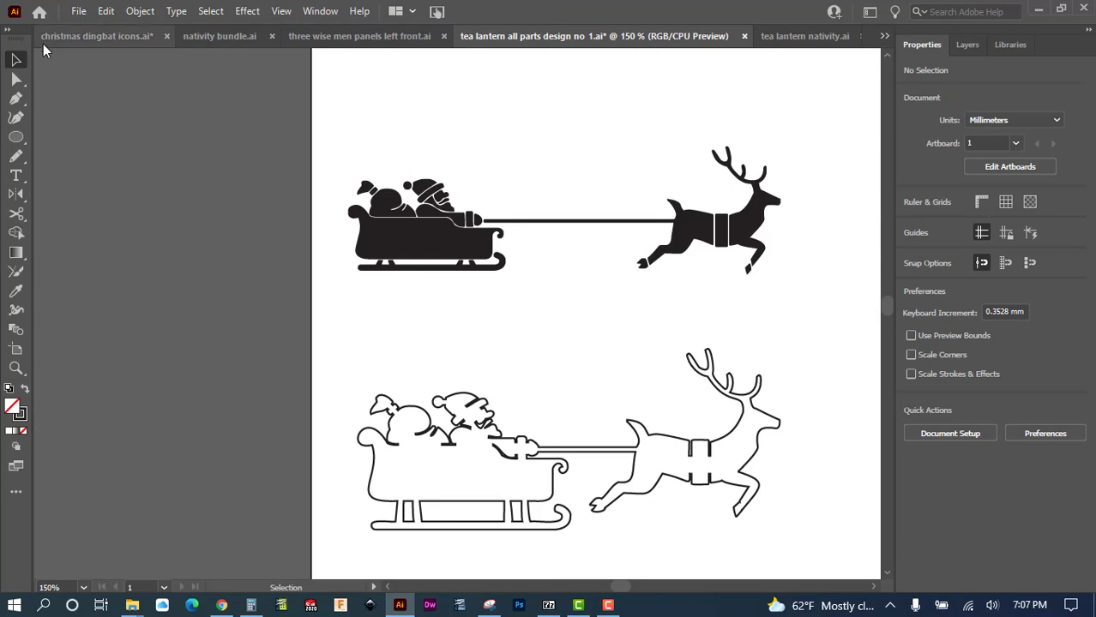
left_click(422, 233)
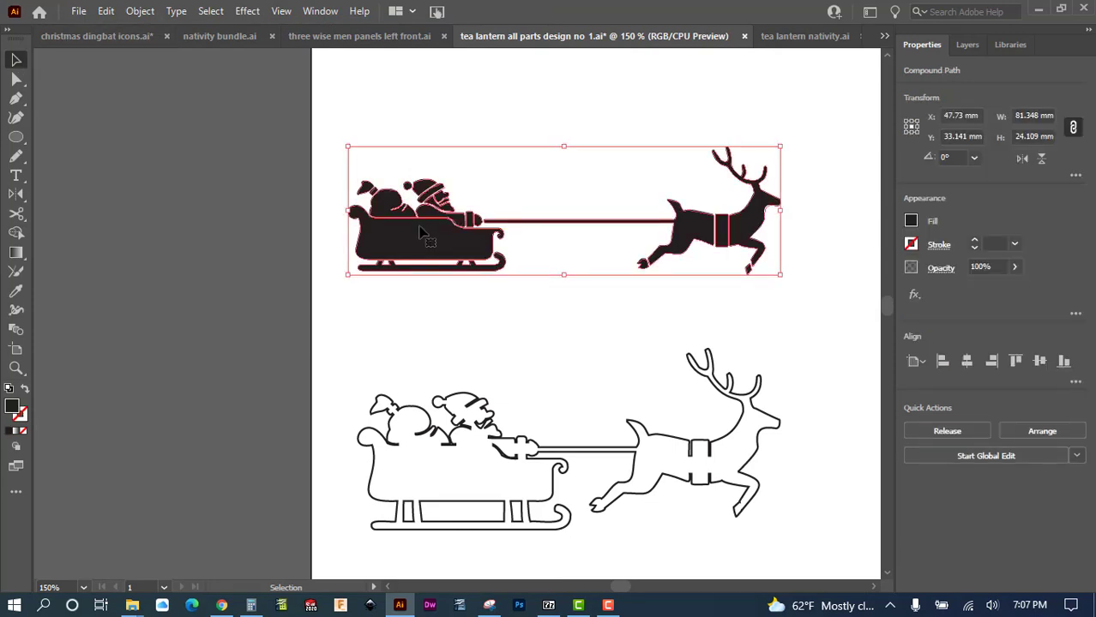
key("Delete")
scroll(445, 445, "down", 2)
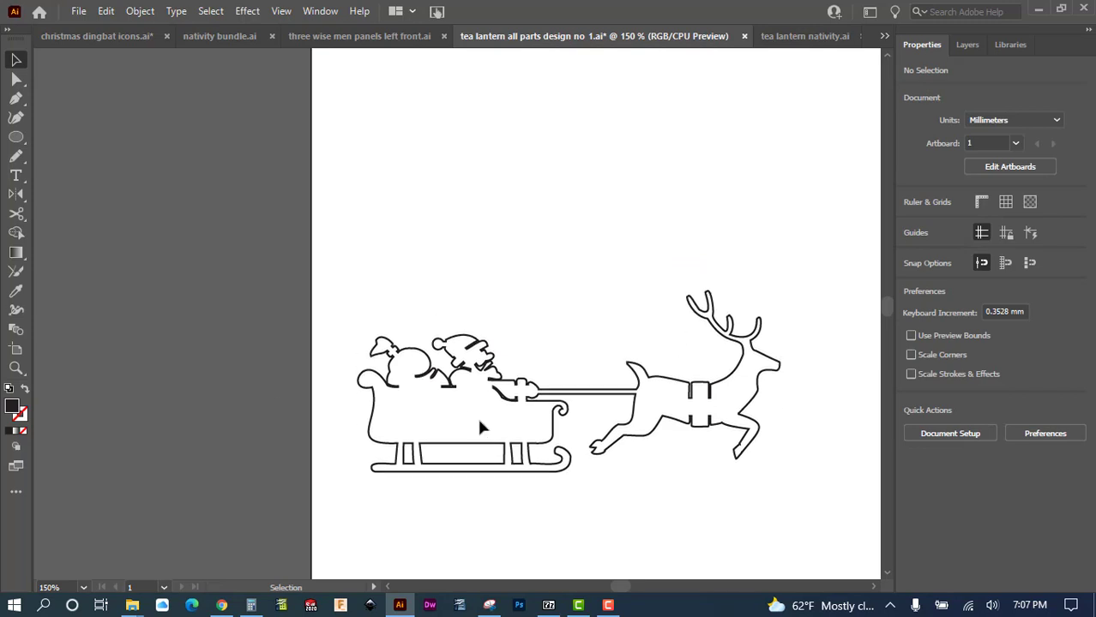
scroll(480, 427, "up", 1)
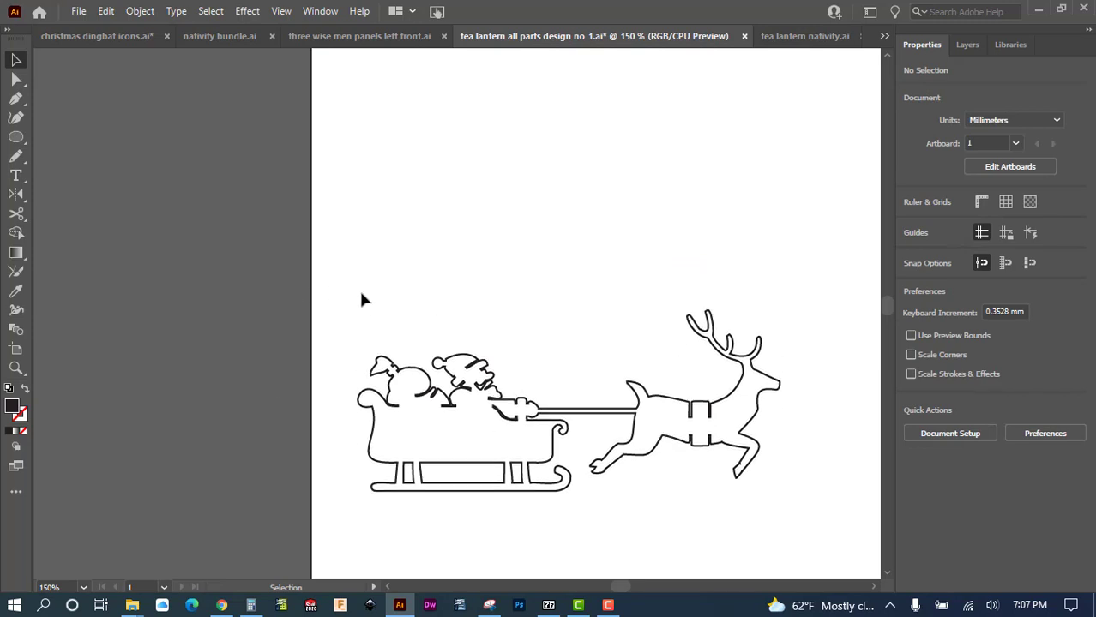
- Select the whole joined sleigh and reindeer outline and copy it
left_click_drag(353, 311, 815, 523)
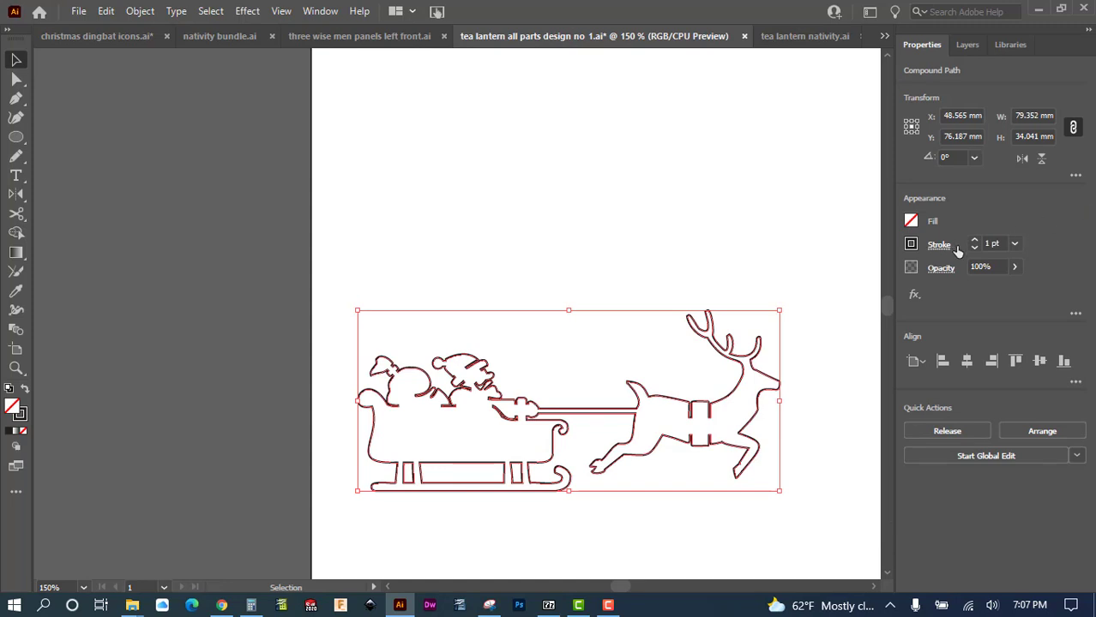
left_click(102, 11)
left_click(129, 89)
- Switch to the clipart-number-2.ai document that holds the source clip art
key("alt+Tab")
key("alt+Tab")
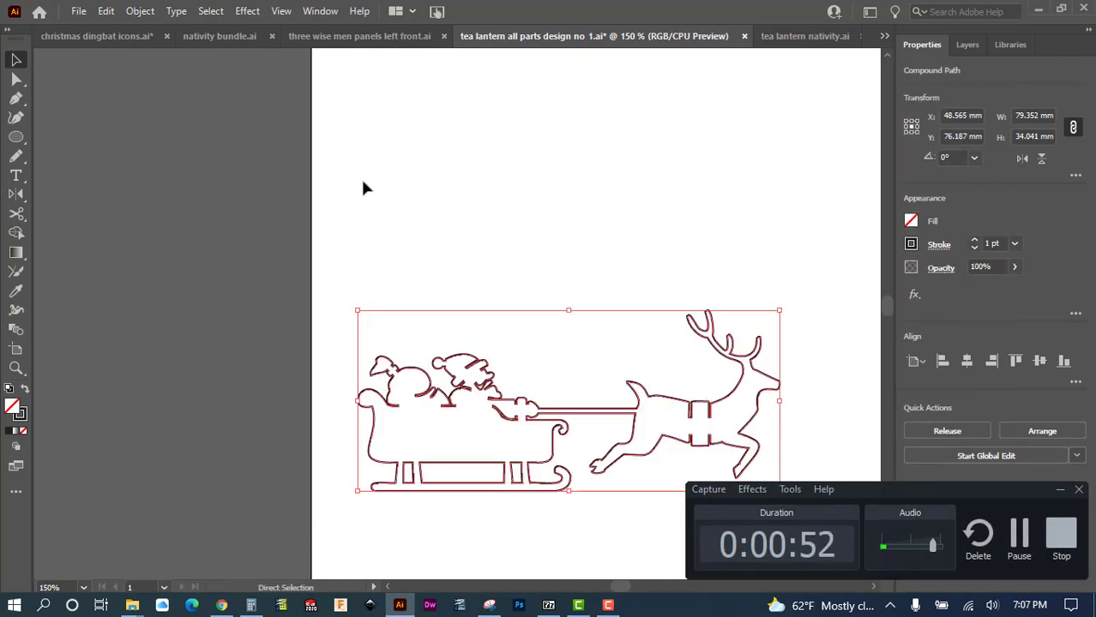
key("ctrl+Tab")
left_click(362, 187)
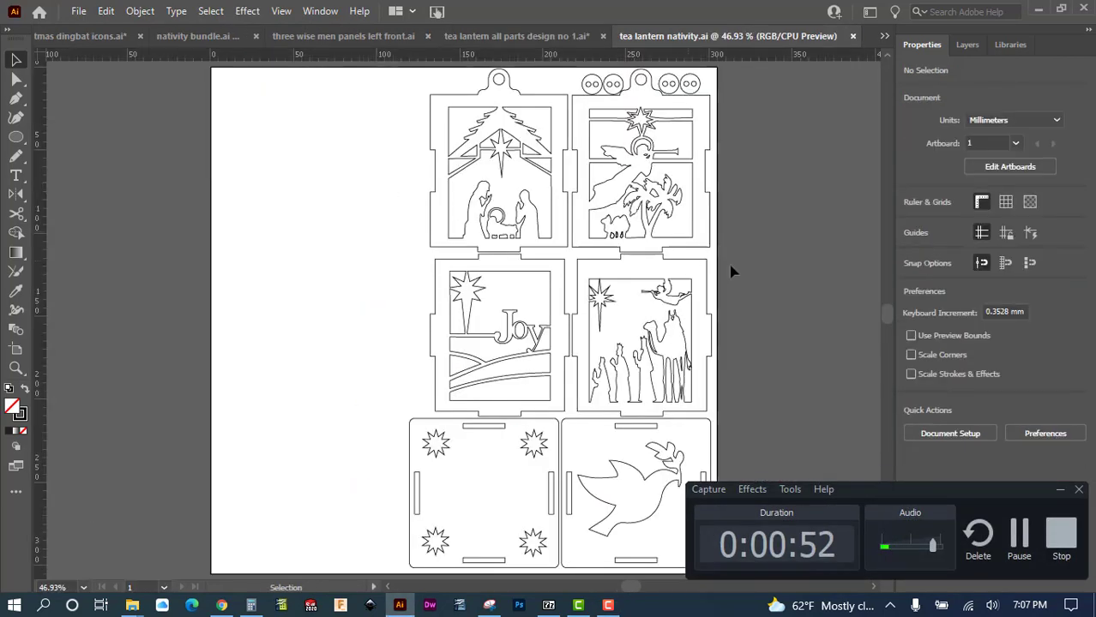
left_click(1060, 490)
key("ctrl+Tab")
key("ctrl+Tab")
key("ctrl+Tab")
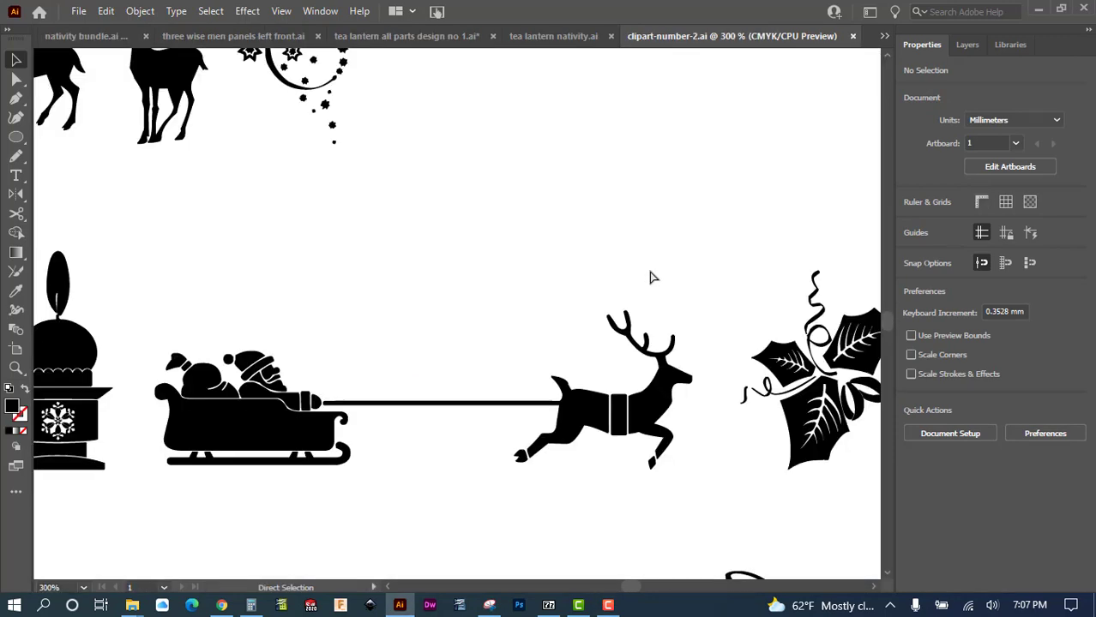
key("ctrl+Tab")
key("ctrl+Tab")
key("ctrl+Tab")
key("ctrl+Tab")
- Paste the sleigh and reindeer outline and move it to the empty space beside the row of snowmen and deer
scroll(517, 241, "down", 3)
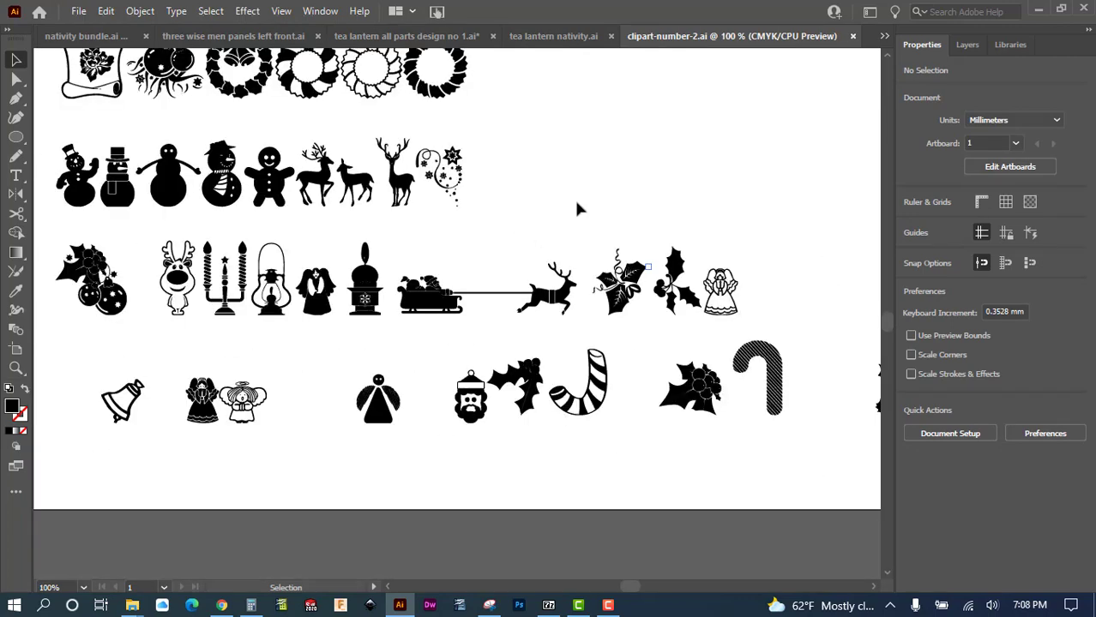
key("ctrl+v")
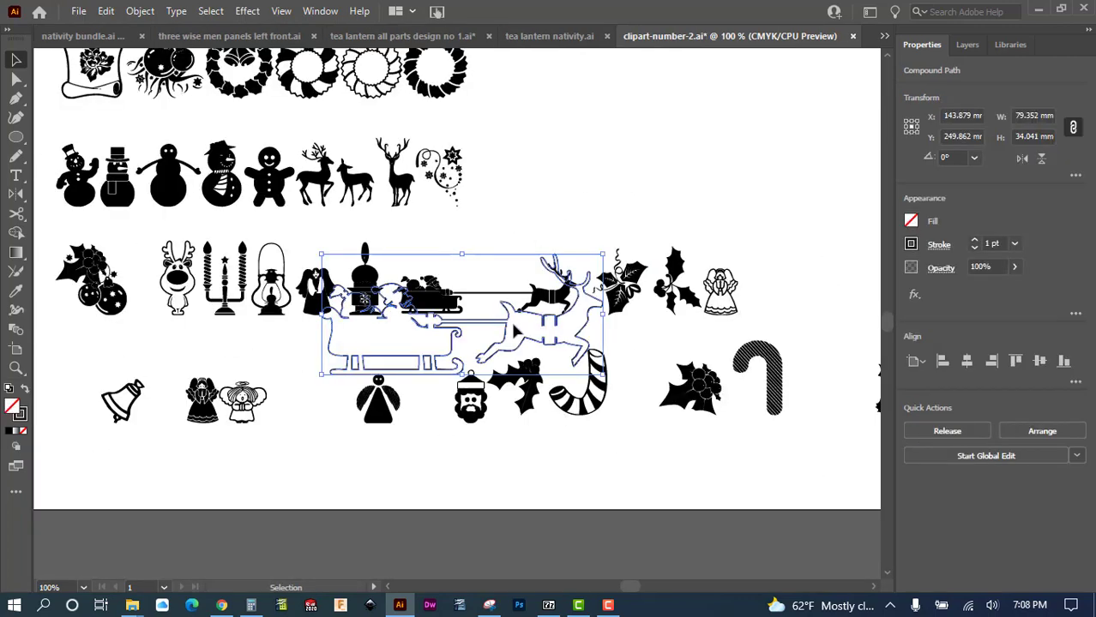
left_click_drag(514, 328, 706, 182)
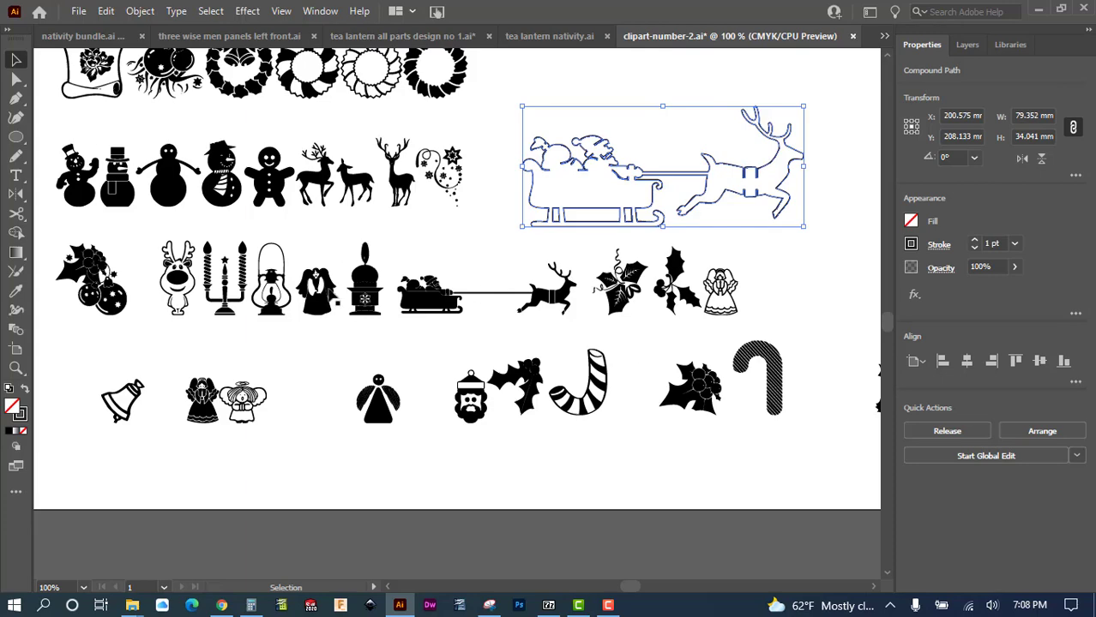
- Return to the tea lantern all parts design no 1.ai document
key("a")
key("ctrl+Tab")
key("ctrl+Tab")
key("ctrl+Tab")
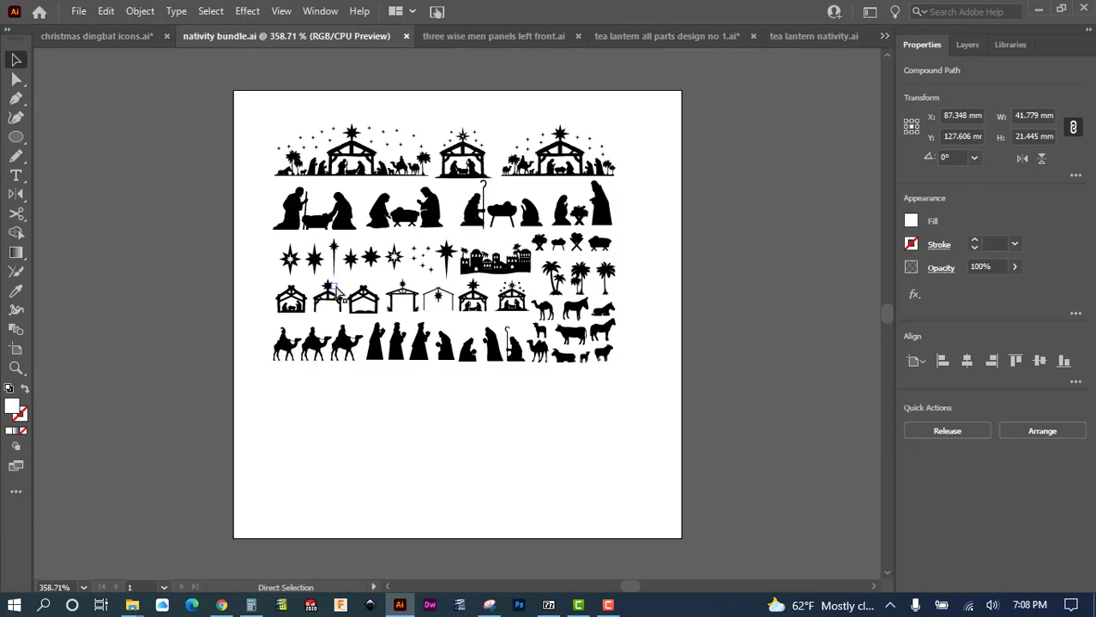
key("ctrl+Tab")
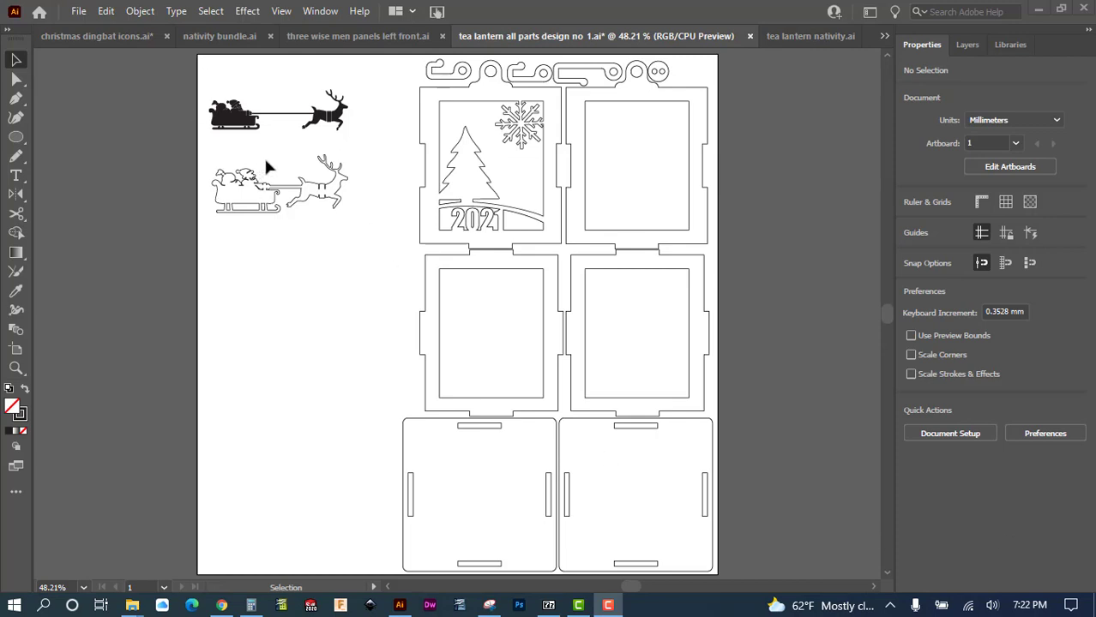
- Inspect the joined sleigh and reindeer shape in outline view, comparing it with the original clip art
scroll(236, 188, "up", 6)
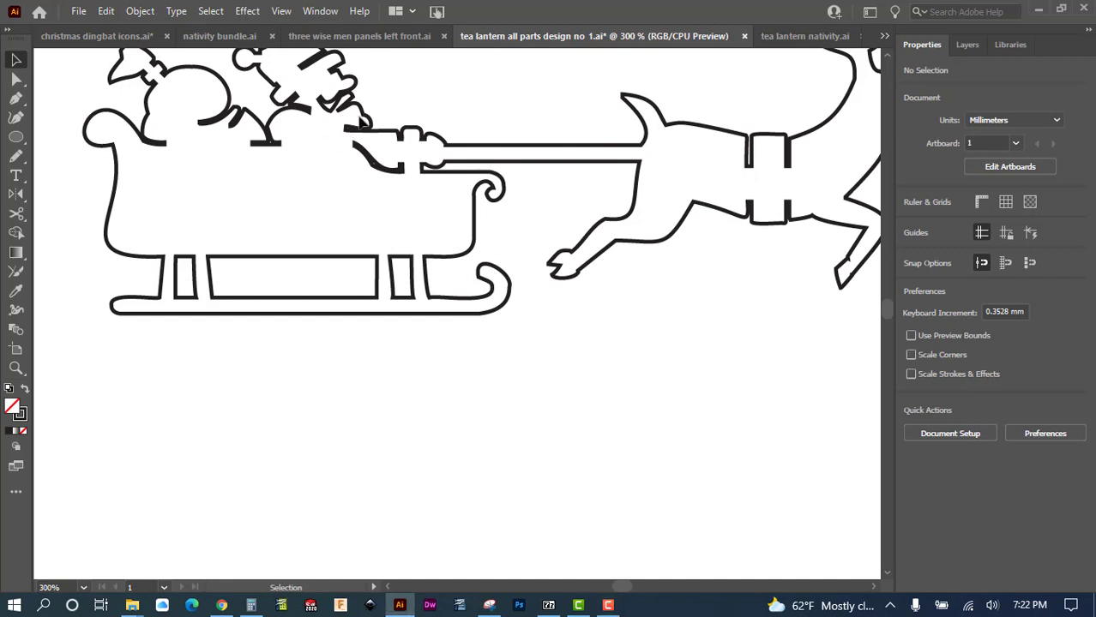
key("ctrl+y")
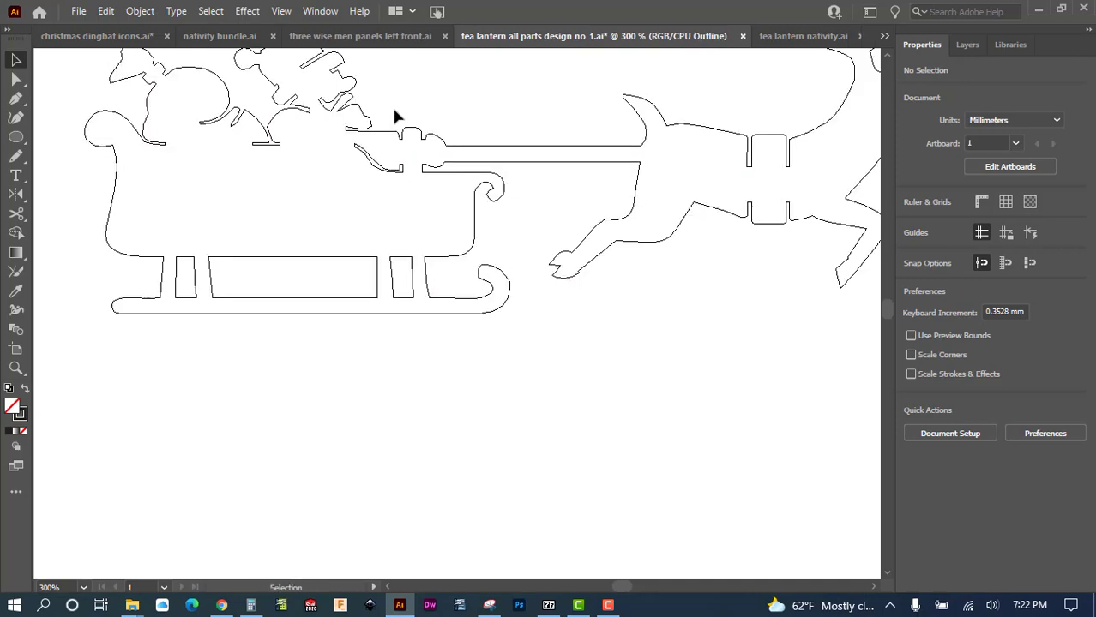
scroll(700, 300, "up", 2)
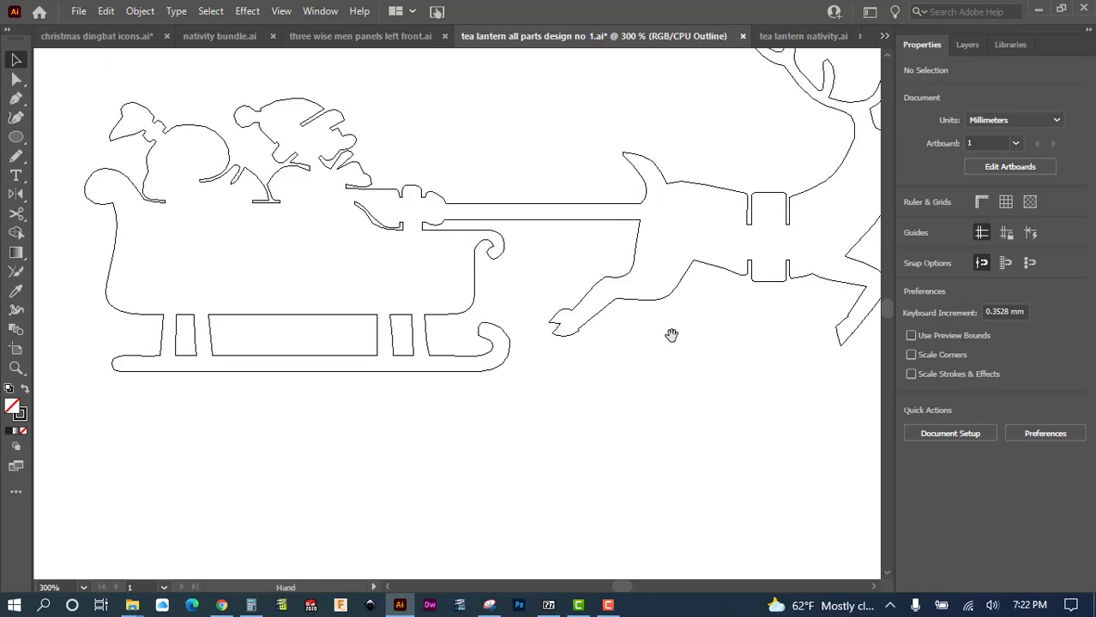
left_click_drag(673, 336, 608, 509)
scroll(589, 498, "down", 4)
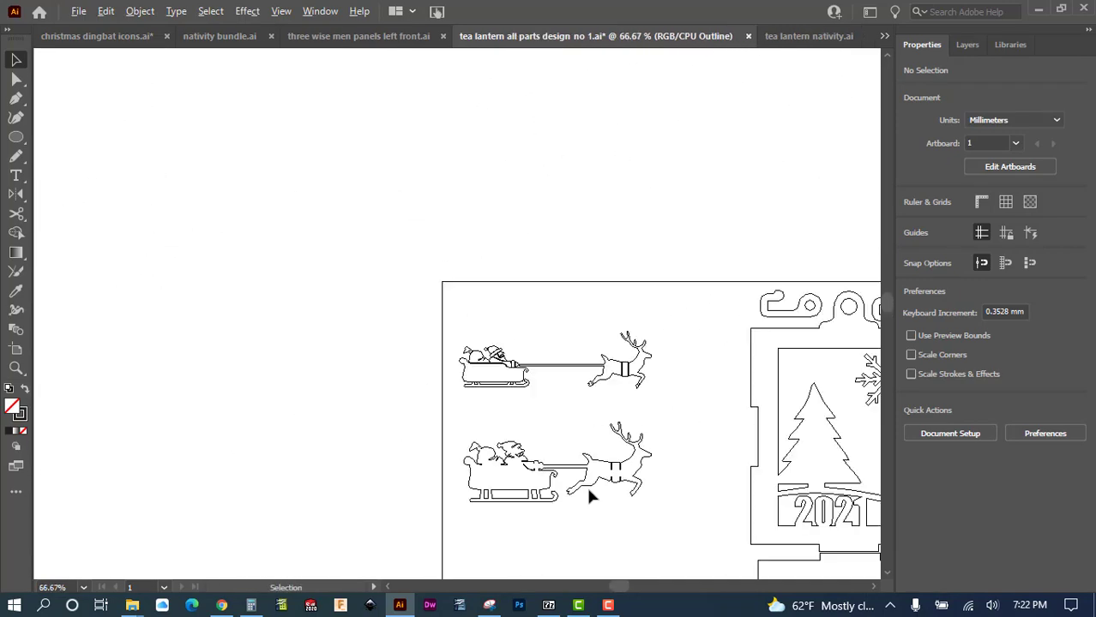
scroll(589, 495, "up", 1)
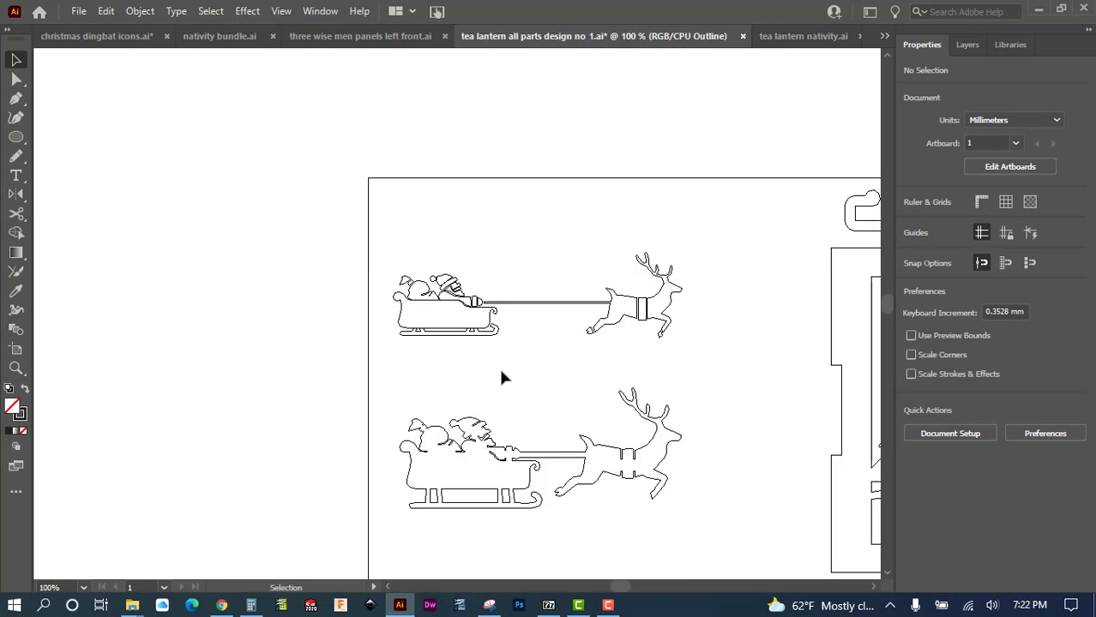
key("ctrl+y")
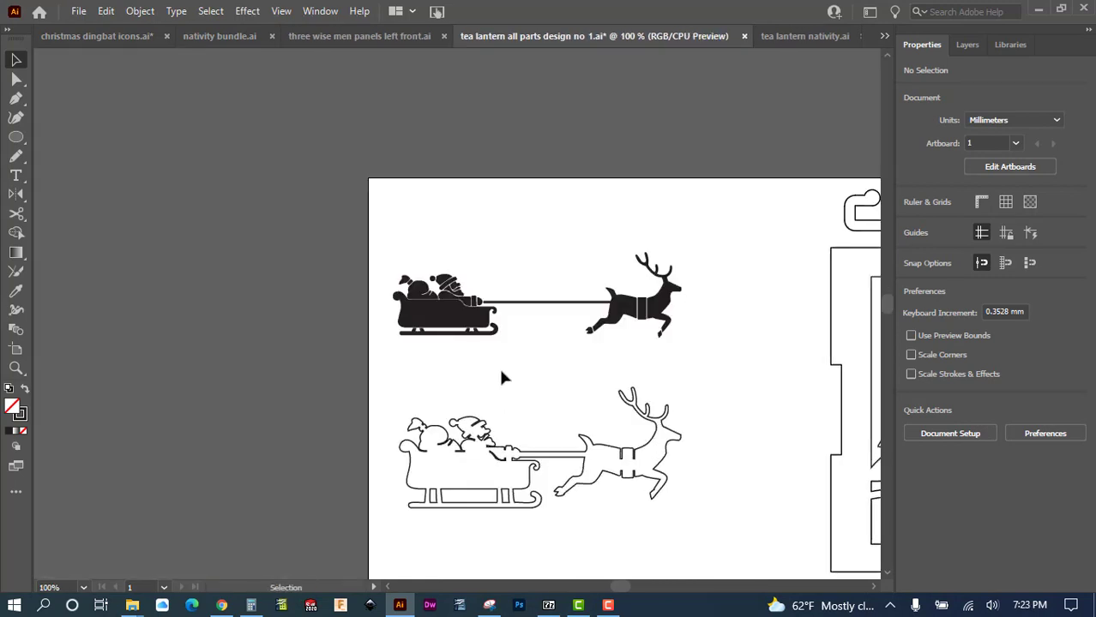
- Delete the original filled sleigh and reindeer clip art and select the remaining unfilled outline
left_click(427, 311)
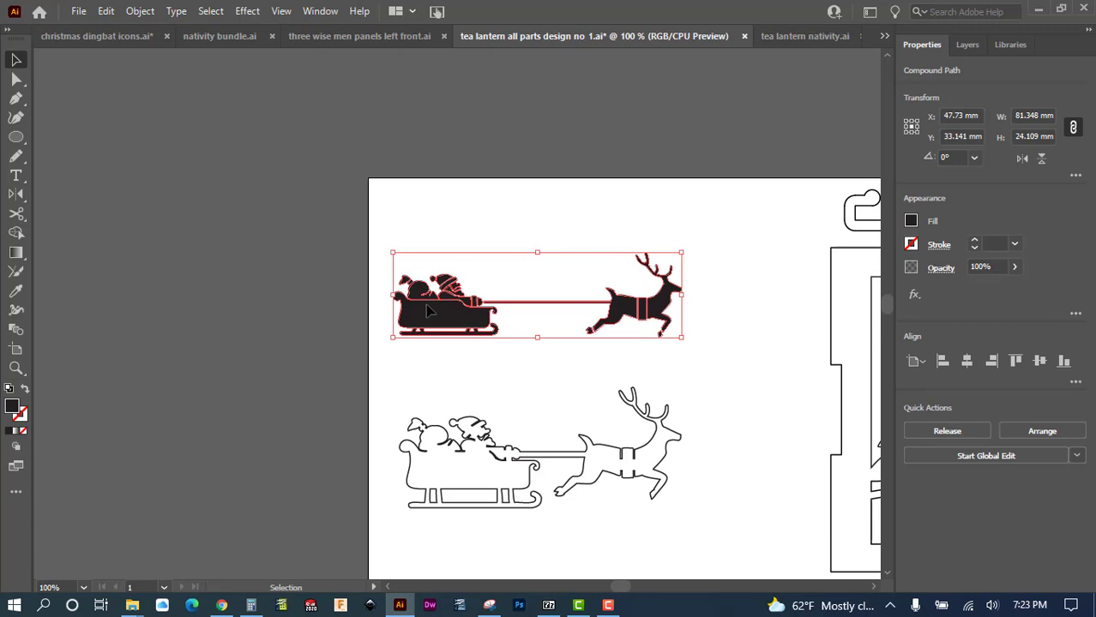
key("Delete")
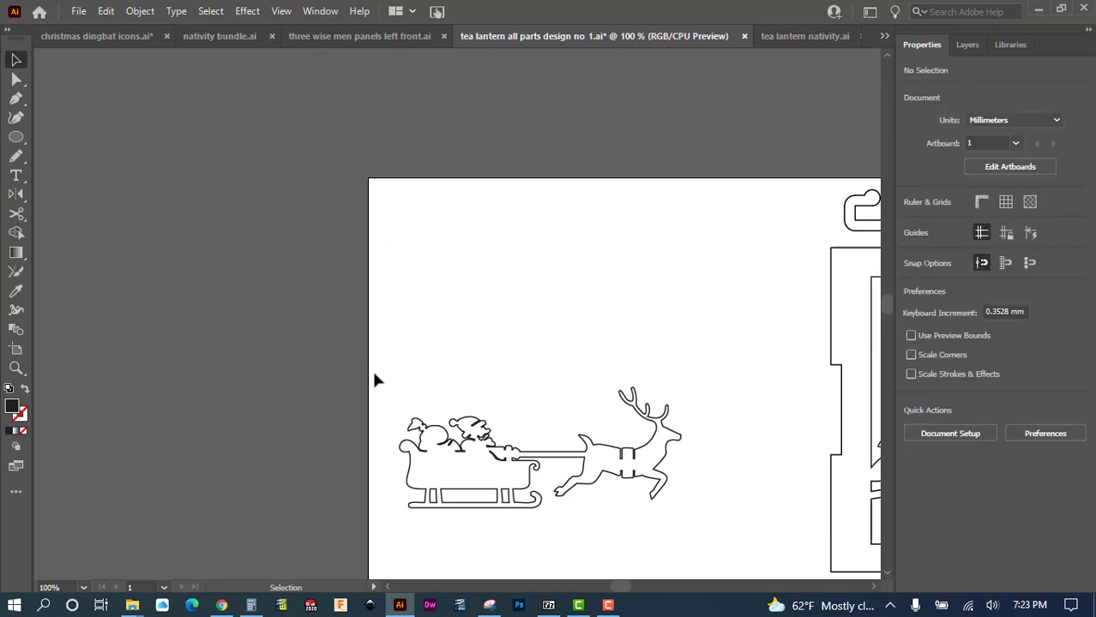
left_click_drag(374, 379, 693, 540)
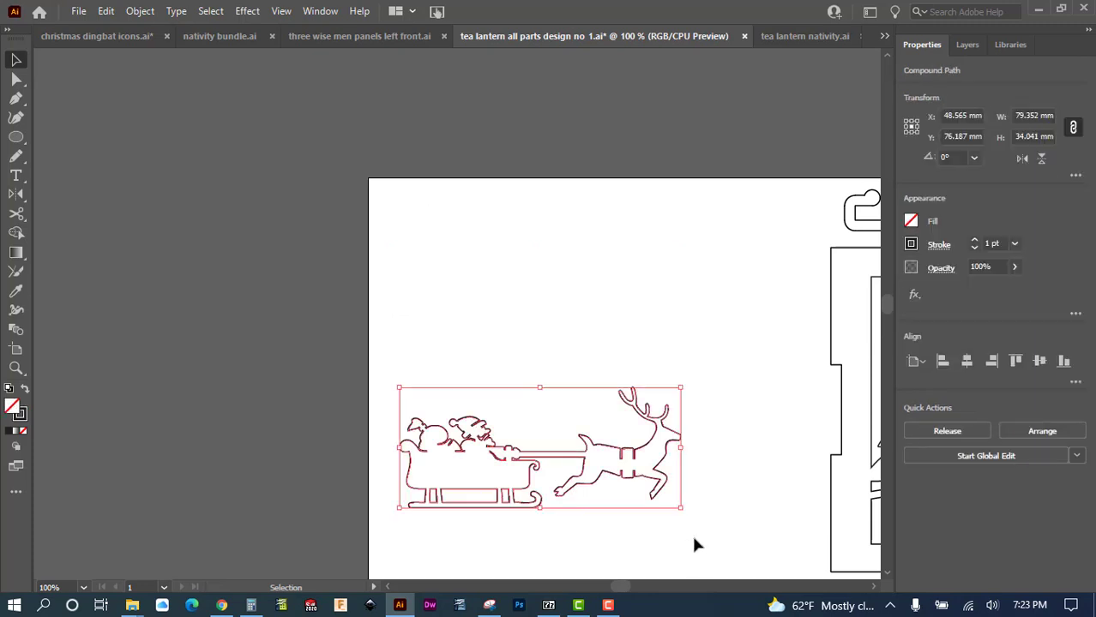
- Look through the clipart-number-2.ai and nativity bundle.ai documents and return to the tea lantern all parts design document
key("ctrl+Tab")
key("ctrl+Tab")
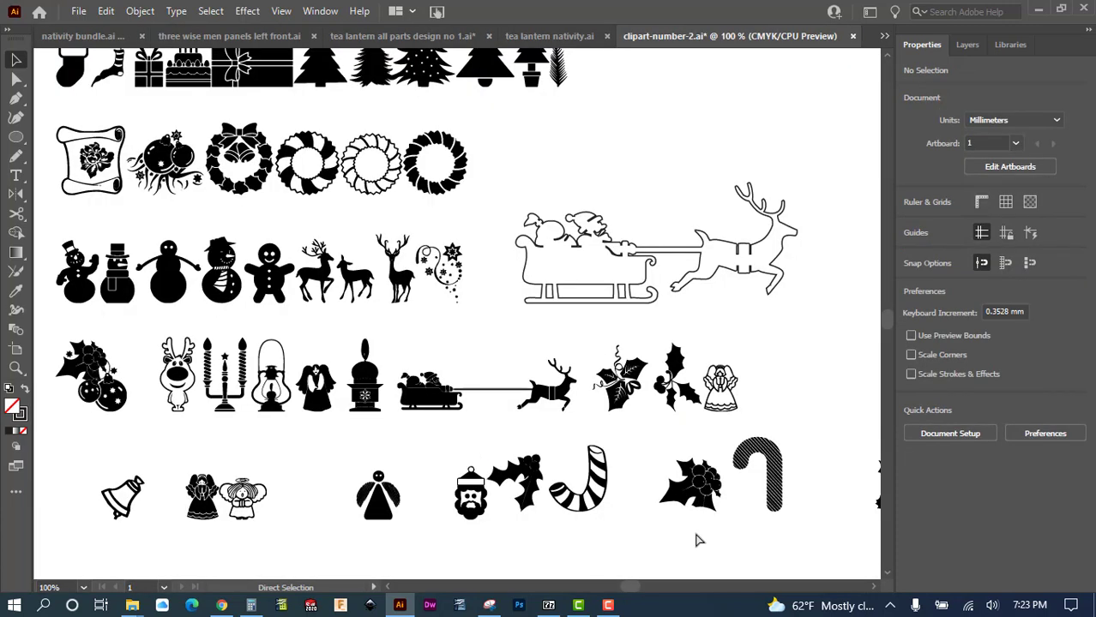
key("v")
key("ctrl+Tab")
key("ctrl+Tab")
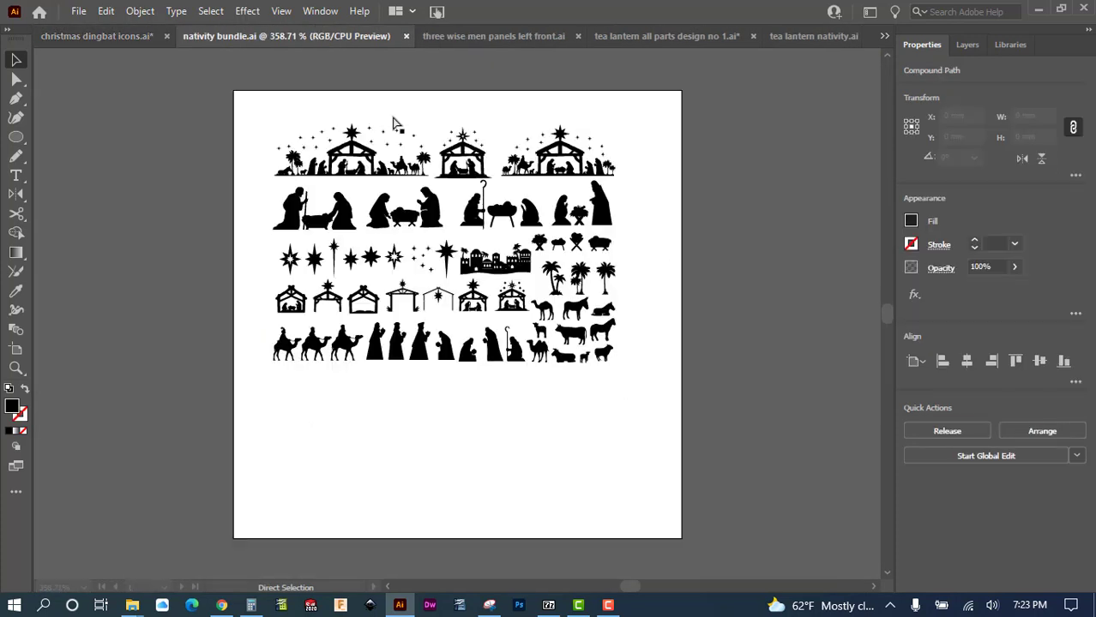
key("ctrl+Tab")
key("ctrl+Tab")
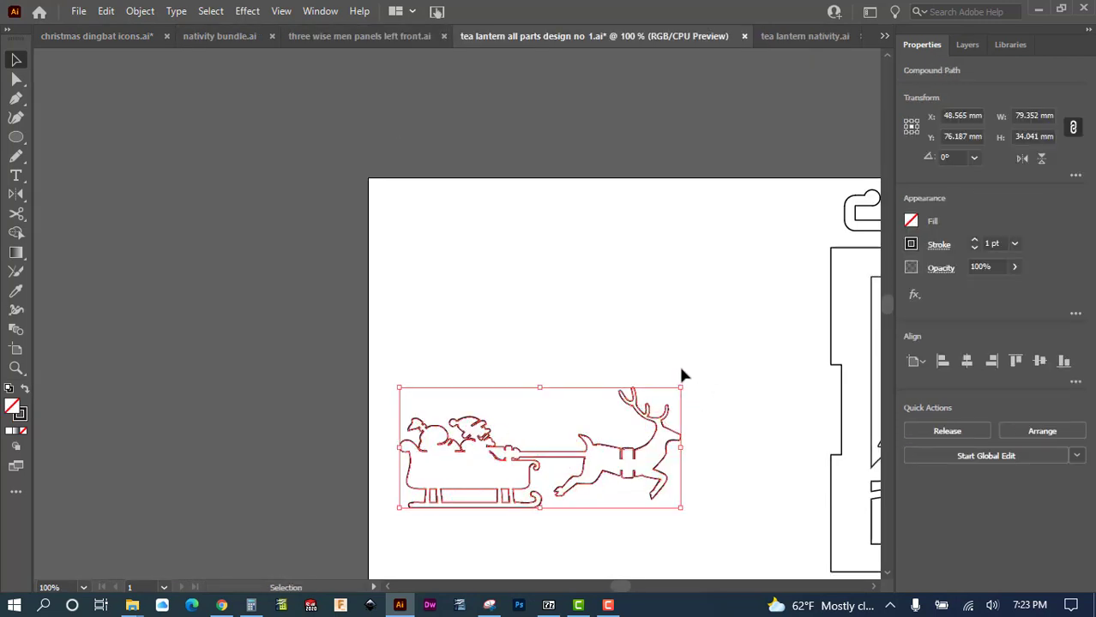
- Place the sleigh outline in the empty panel beside the 2021 tree panel, scaled to about 61 × 45 mm and rotated about 21°
key("ctrl+0")
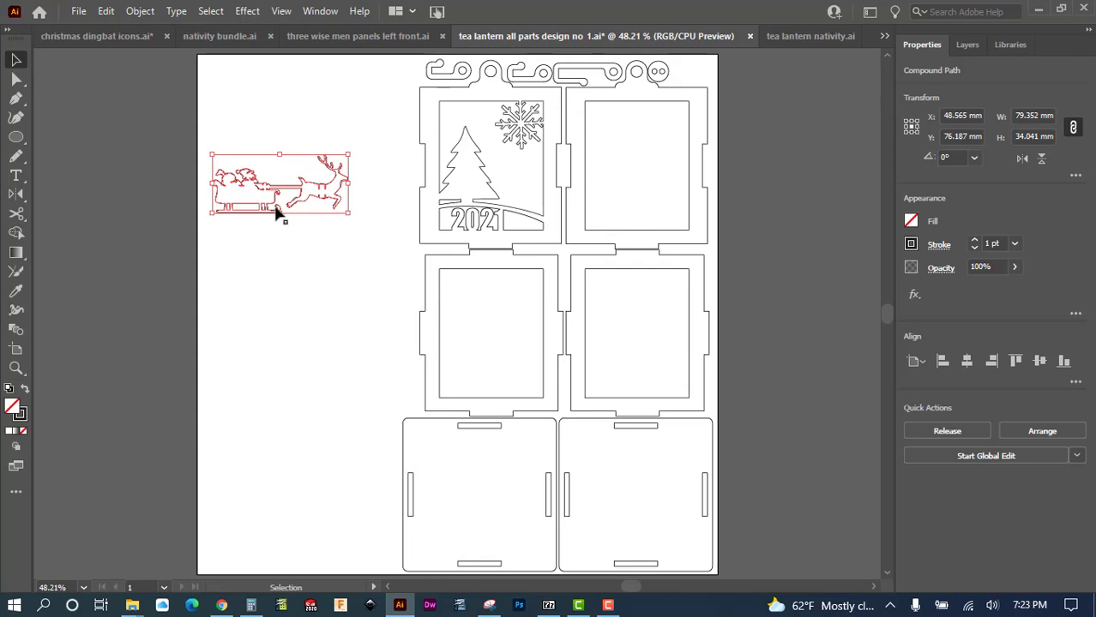
left_click_drag(276, 210, 635, 184)
mouse_move(710, 160)
left_mouse_down()
mouse_move(690, 169)
mouse_move(710, 162)
left_mouse_up()
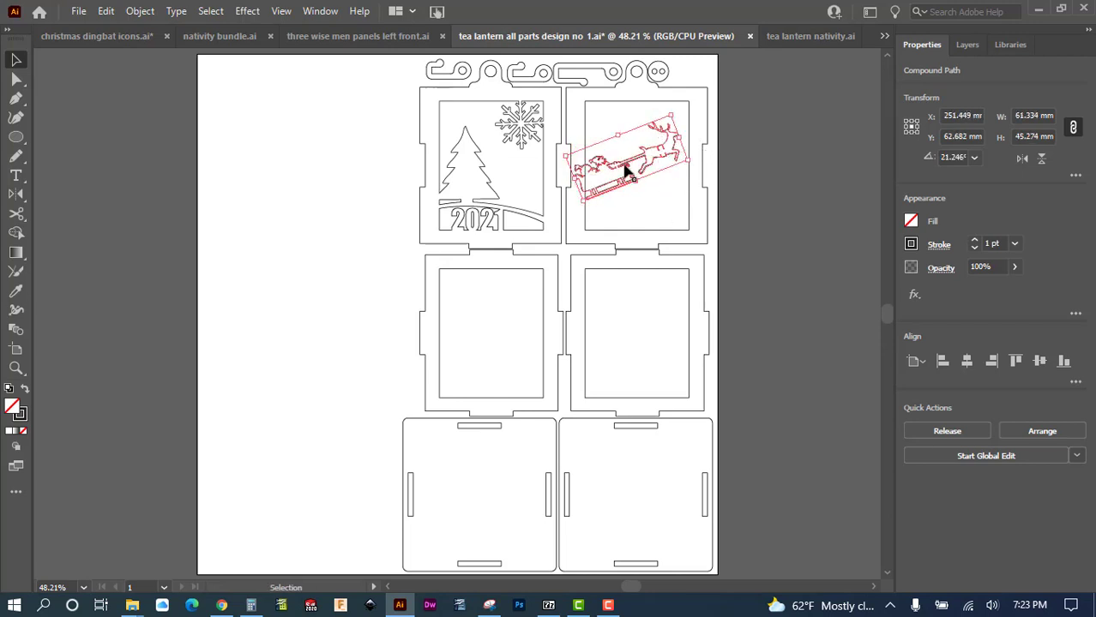
left_click_drag(627, 167, 636, 146)
- Nudge and scale the tilted sleigh outline to about 62 mm wide so both ends overlap the panel window's side edges
scroll(622, 164, "up", 4)
left_click_drag(613, 201, 503, 315)
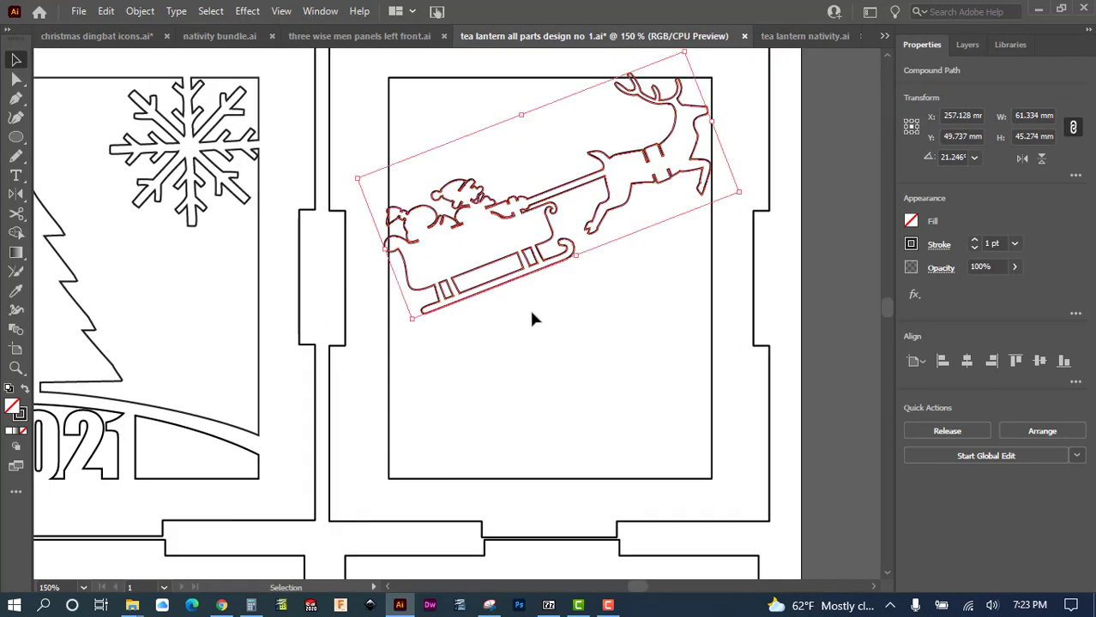
key("Right")
key("Right")
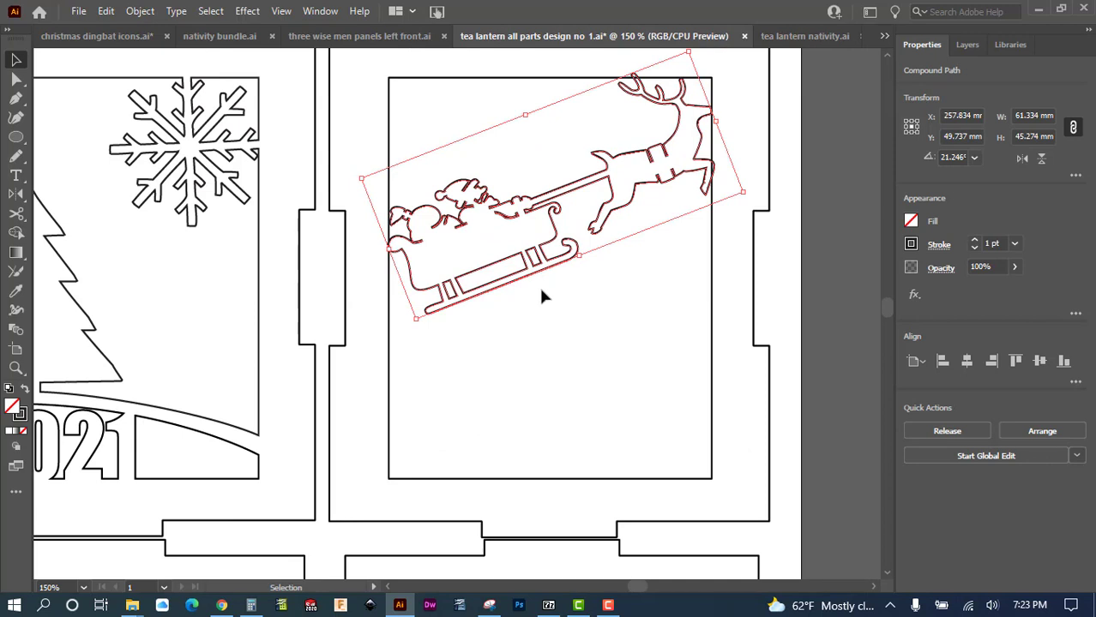
mouse_move(709, 123)
left_mouse_down()
mouse_move(729, 115)
mouse_move(720, 129)
left_mouse_up()
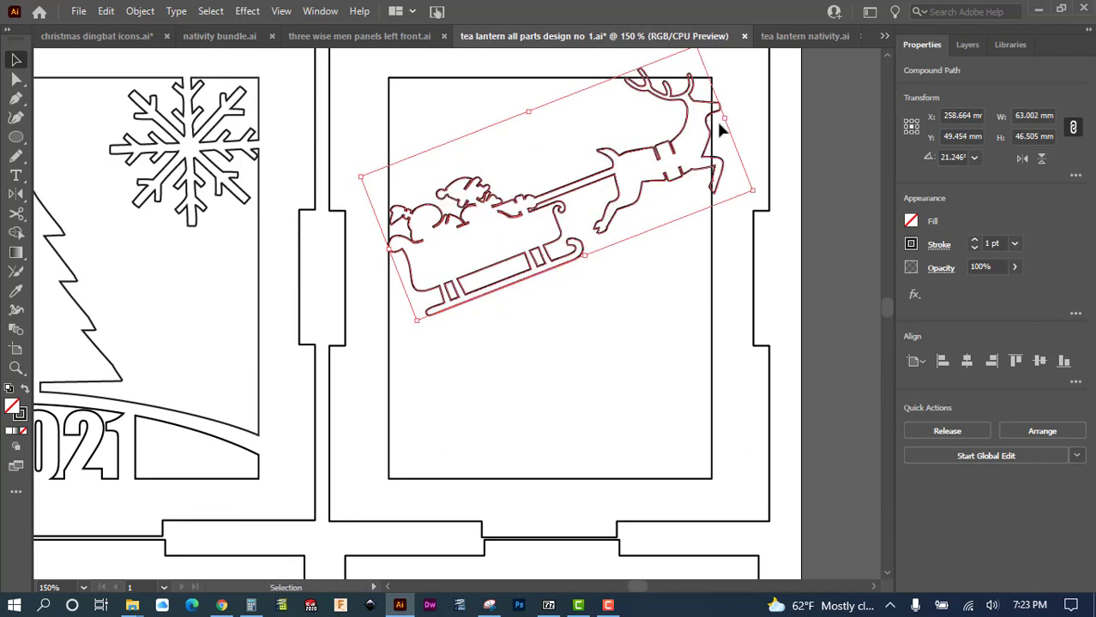
key("Left")
key("Left")
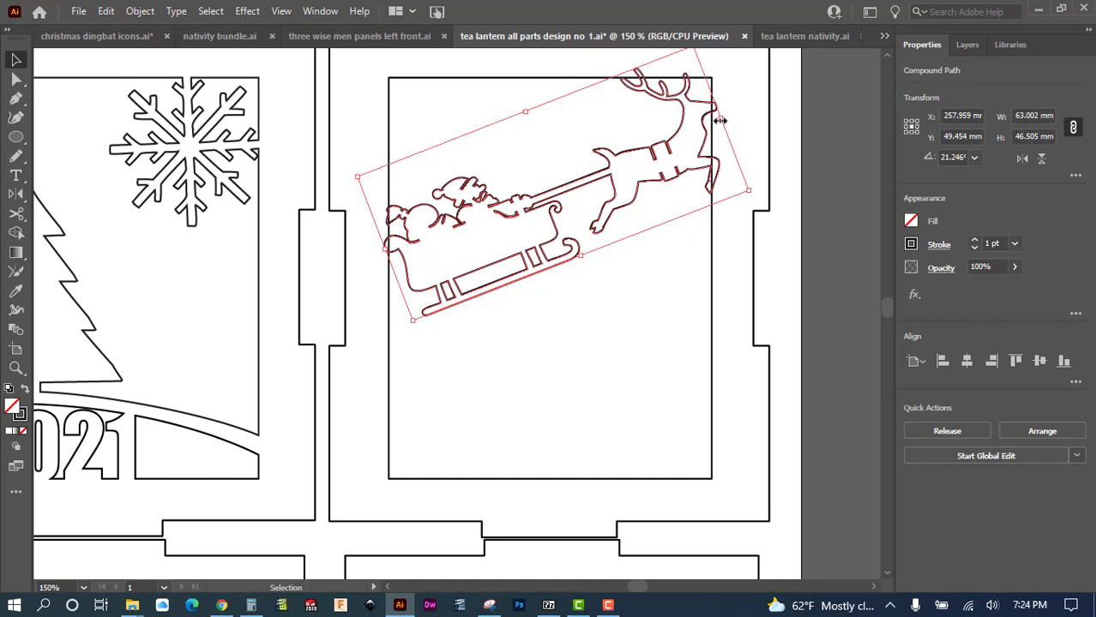
left_click_drag(721, 121, 716, 120)
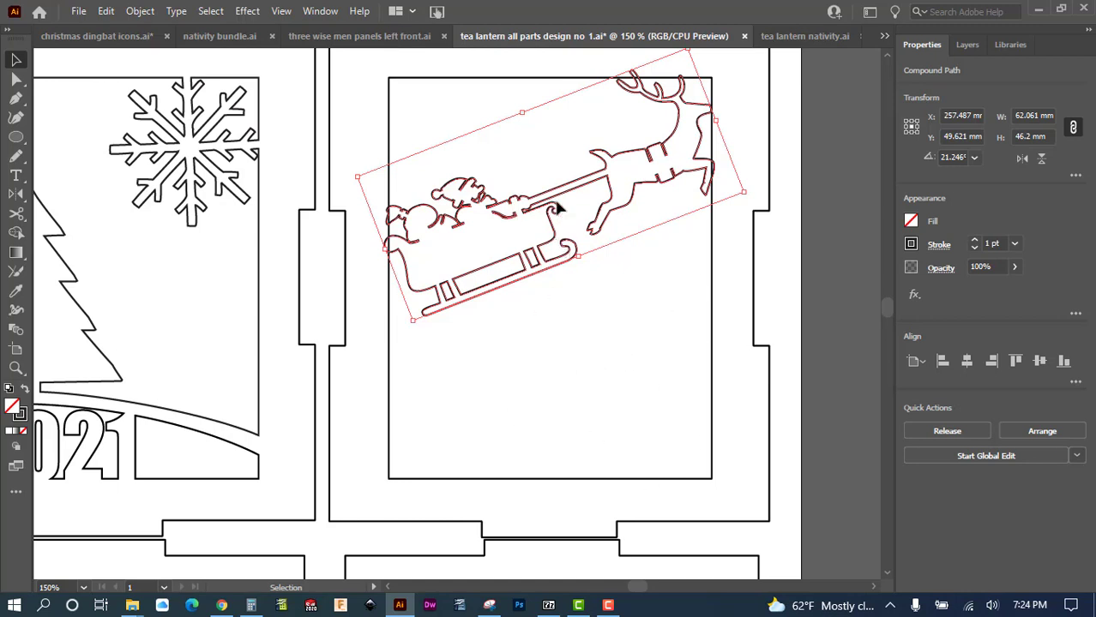
- Combine the sleigh outline and the panel's window rectangle with Pathfinder Exclude and ungroup the result
left_click(711, 347, "shift")
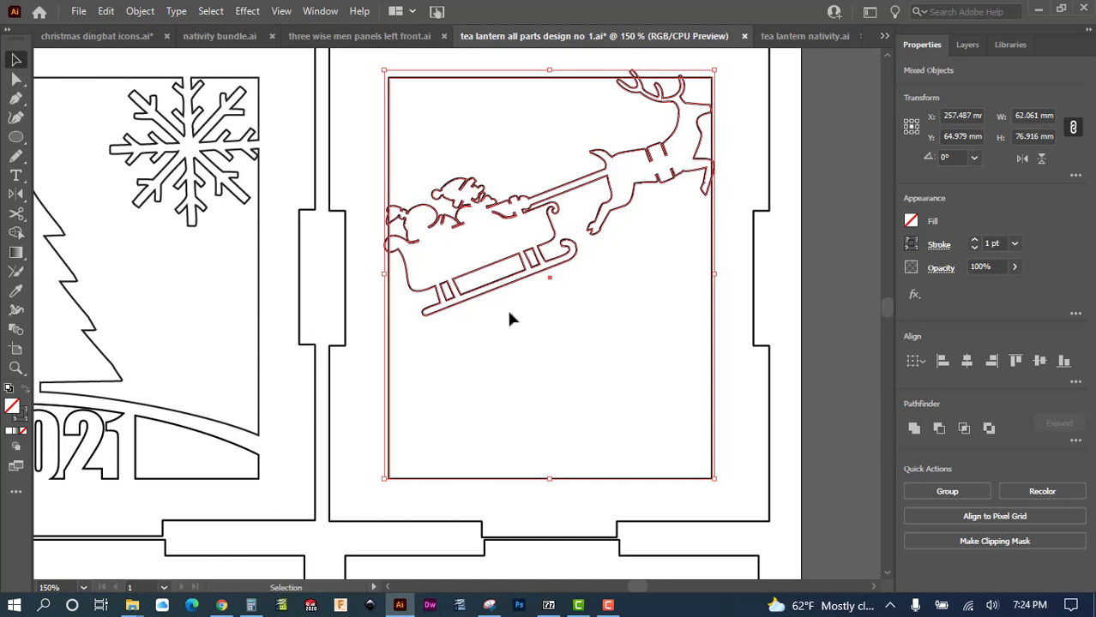
left_click(989, 429)
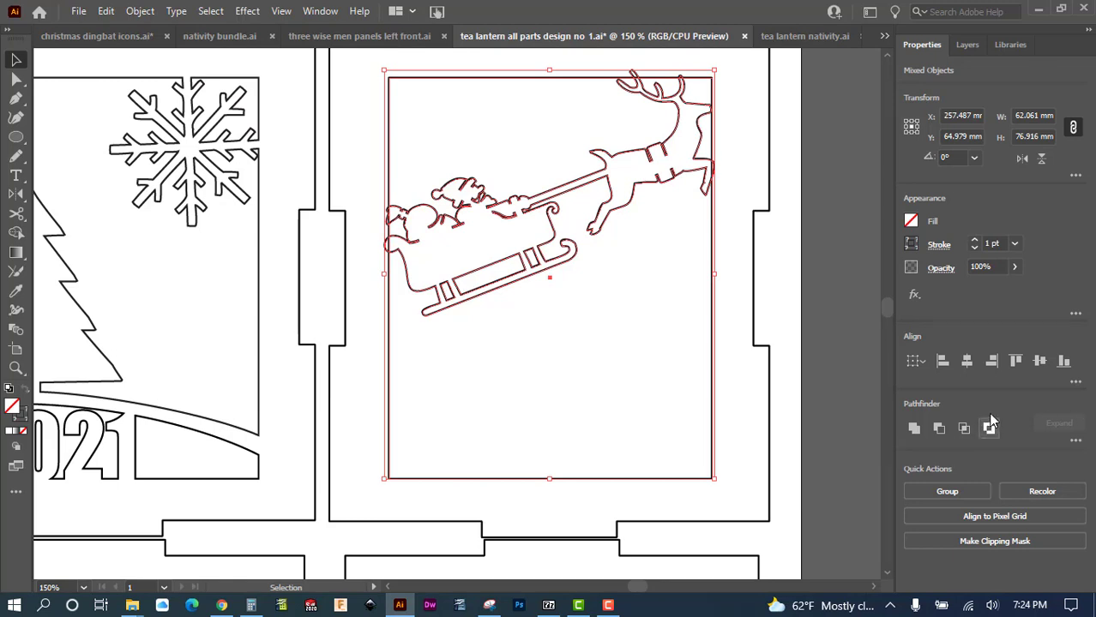
left_click(696, 352)
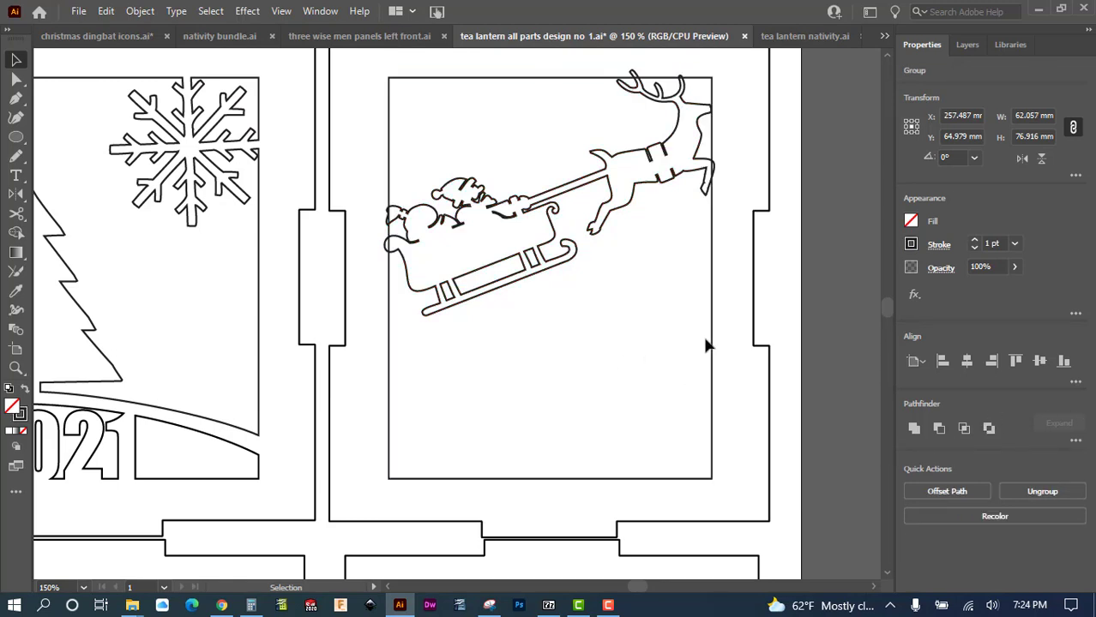
left_click(711, 352)
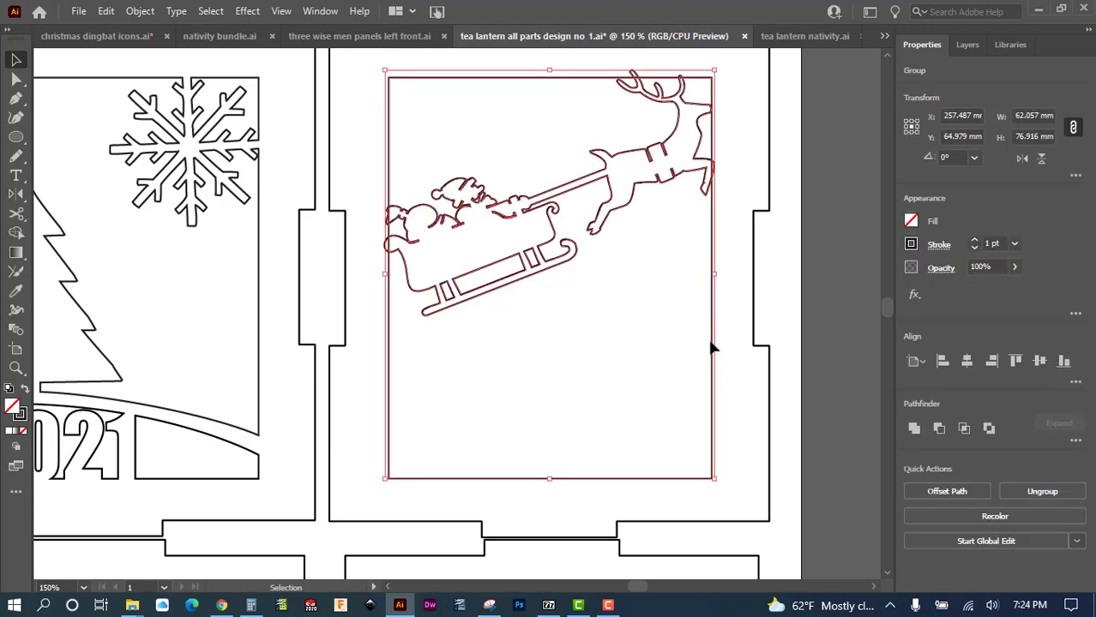
right_click(712, 347)
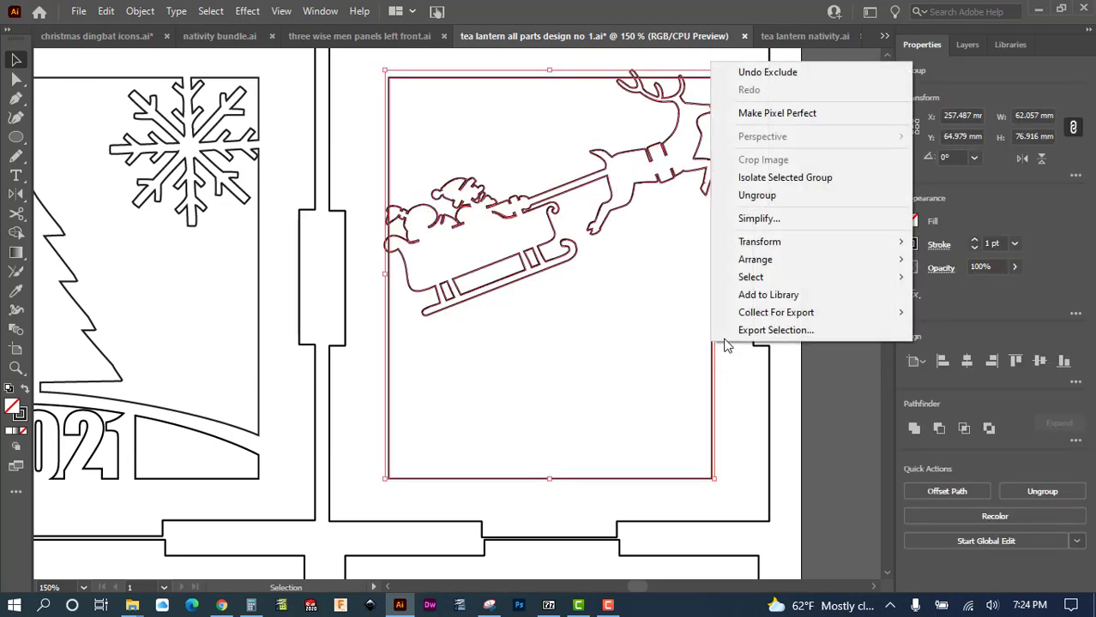
left_click(787, 197)
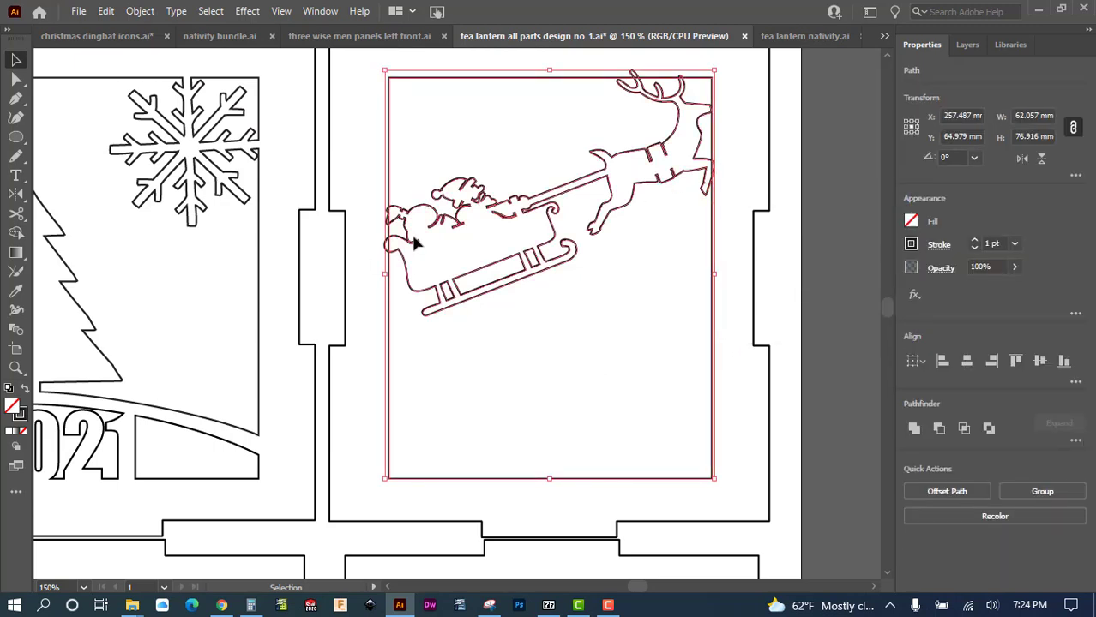
left_click(573, 300)
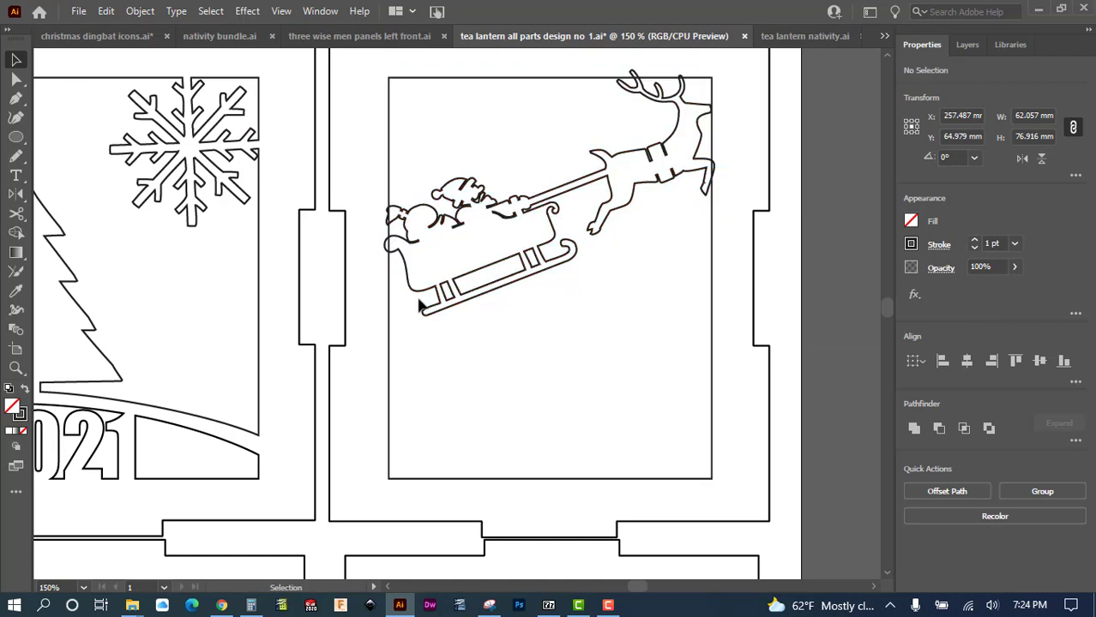
- Delete the pieces of the sleigh back, gift sack and two antlers that stick out beyond the window edges
left_click(386, 247)
key("Delete")
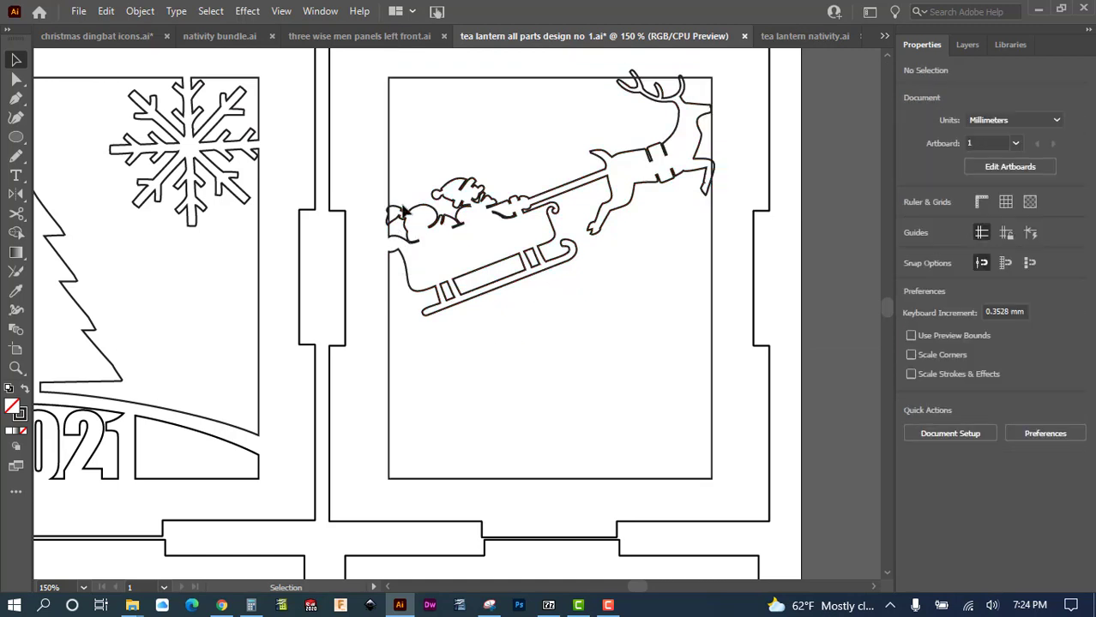
left_click(387, 217)
key("Delete")
left_click(633, 75)
key("Delete")
left_click(677, 80)
key("Delete")
- Delete the piece of the reindeer's foreleg outside the window edge and show the whole artboard in preview again
scroll(713, 124, "up", 5)
left_click_drag(704, 107, 711, 227)
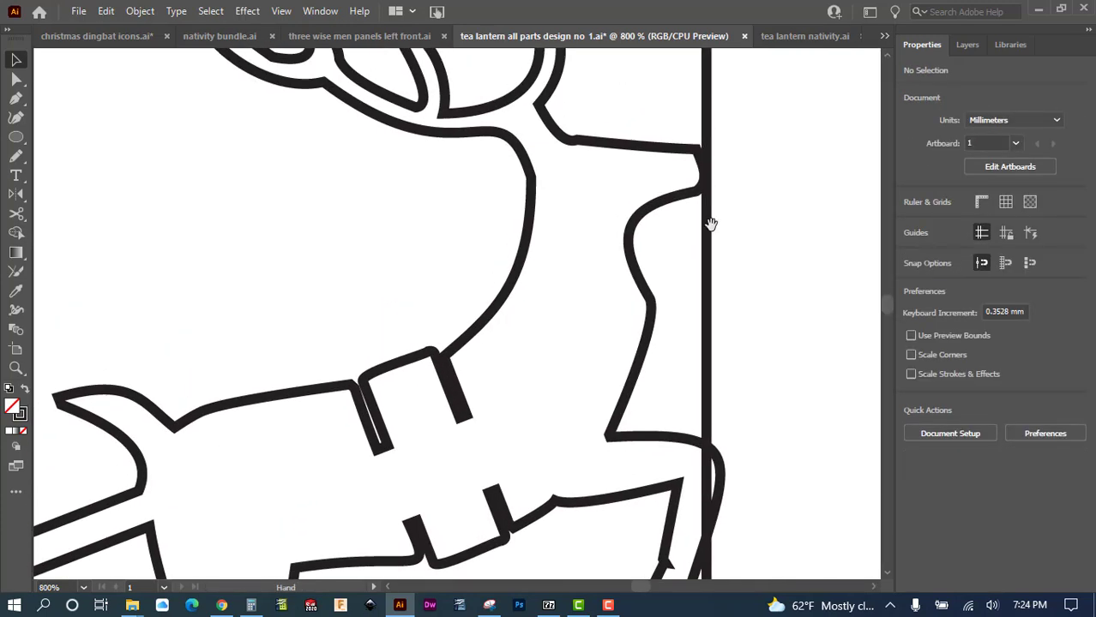
key("ctrl+y")
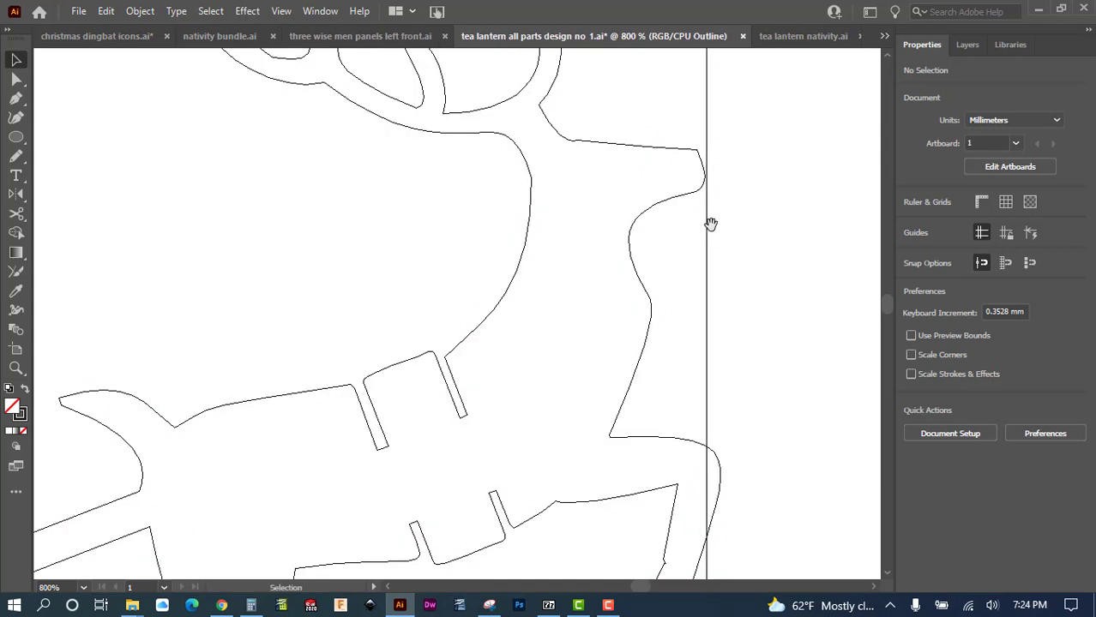
scroll(645, 470, "down", 2)
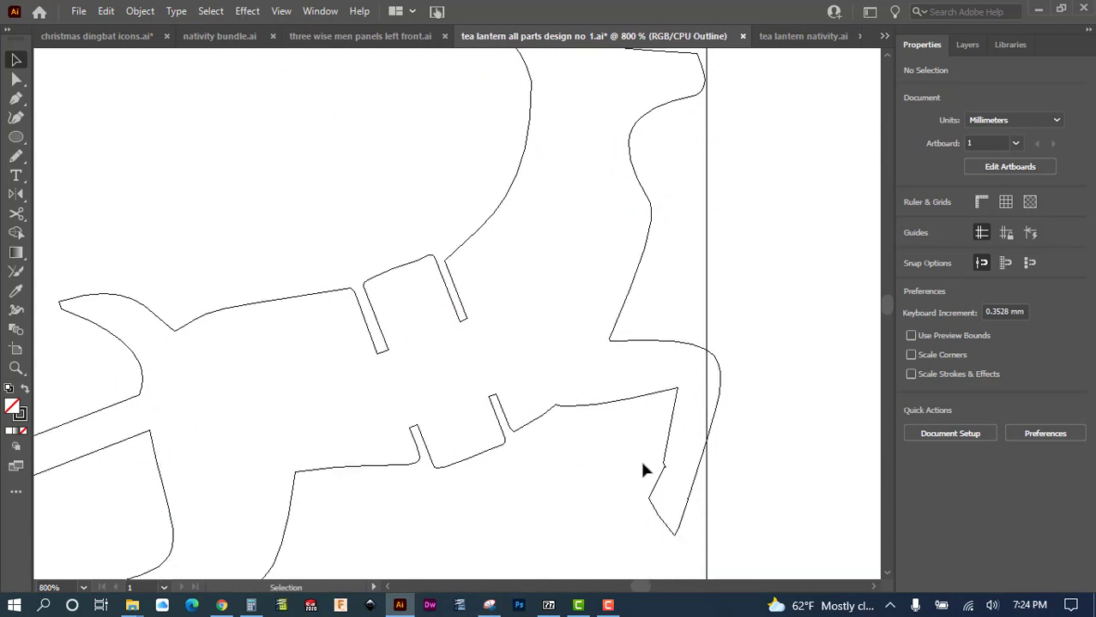
left_click(718, 380)
key("Delete")
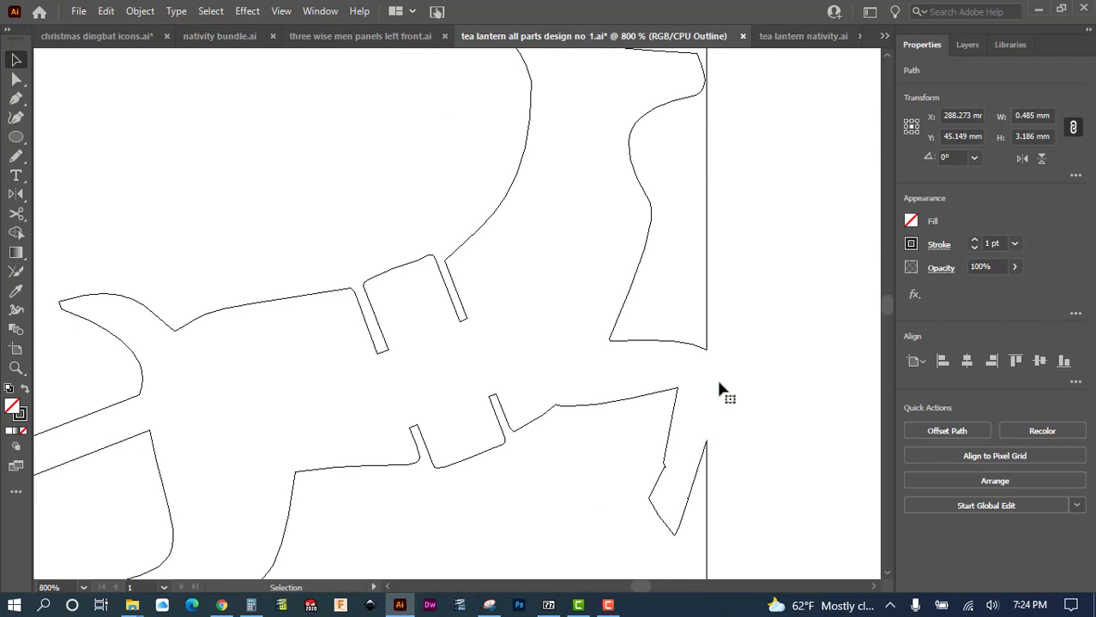
key("ctrl+0")
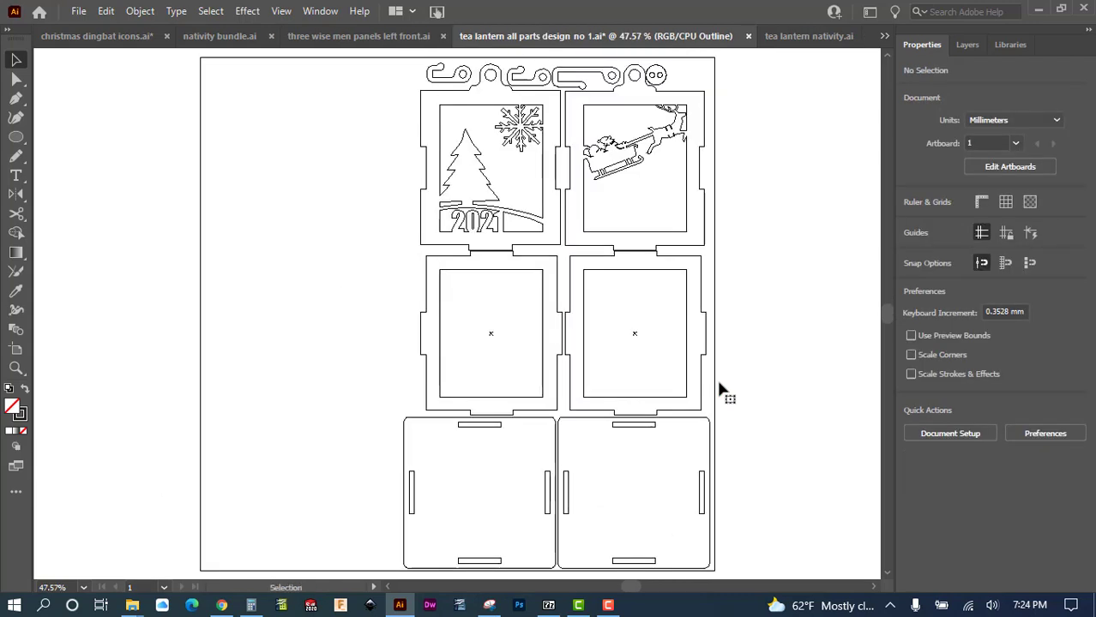
scroll(678, 171, "down", 1)
scroll(645, 188, "up", 2)
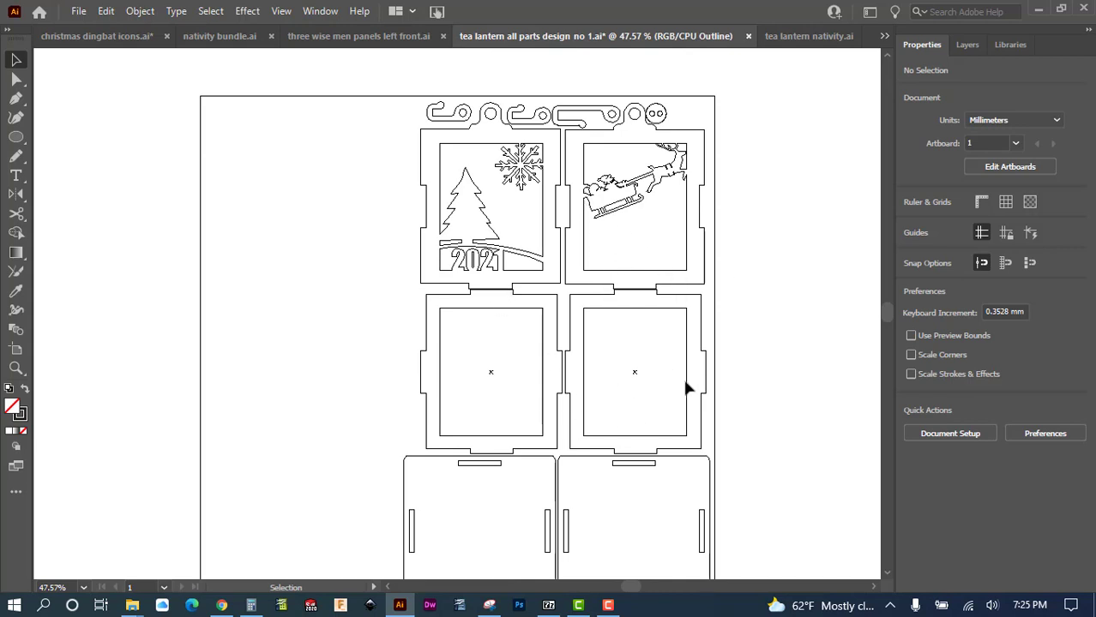
scroll(453, 474, "down", 1)
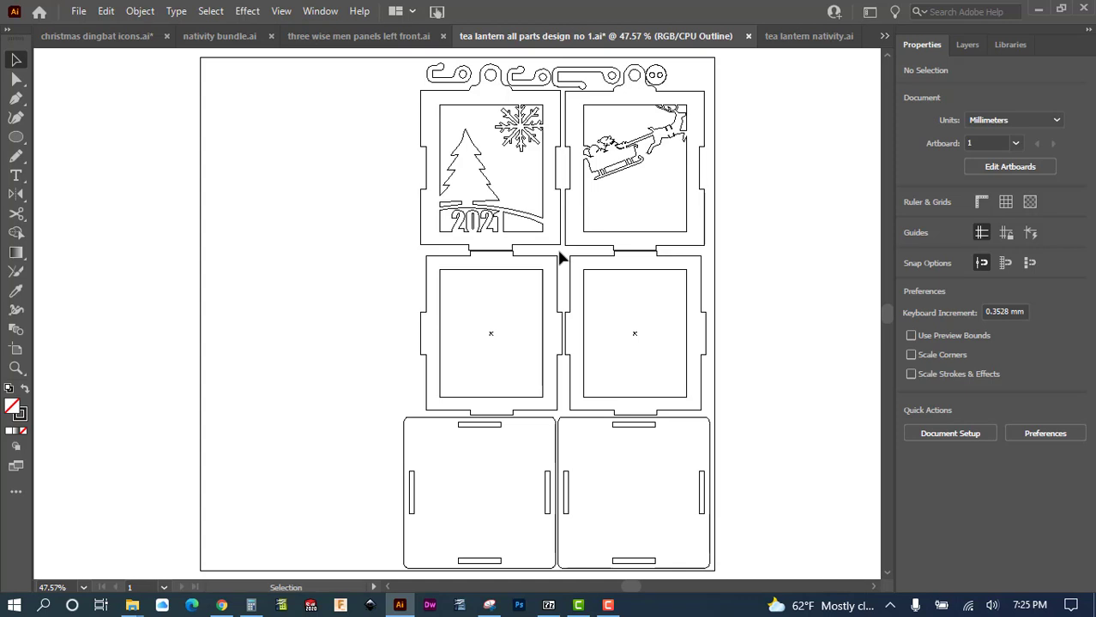
key("ctrl+y")
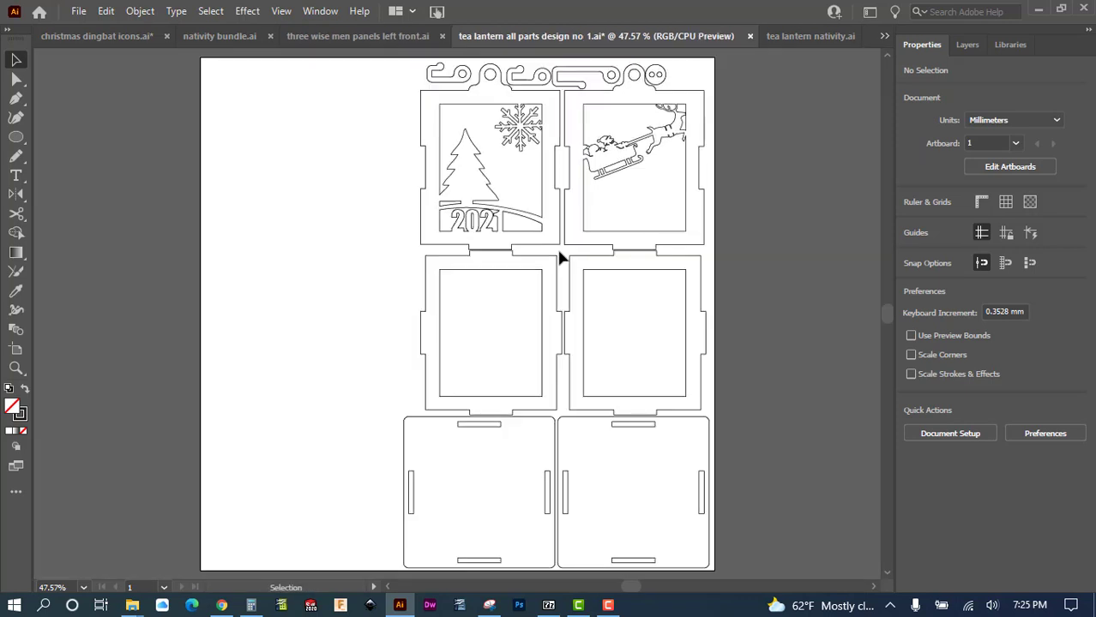